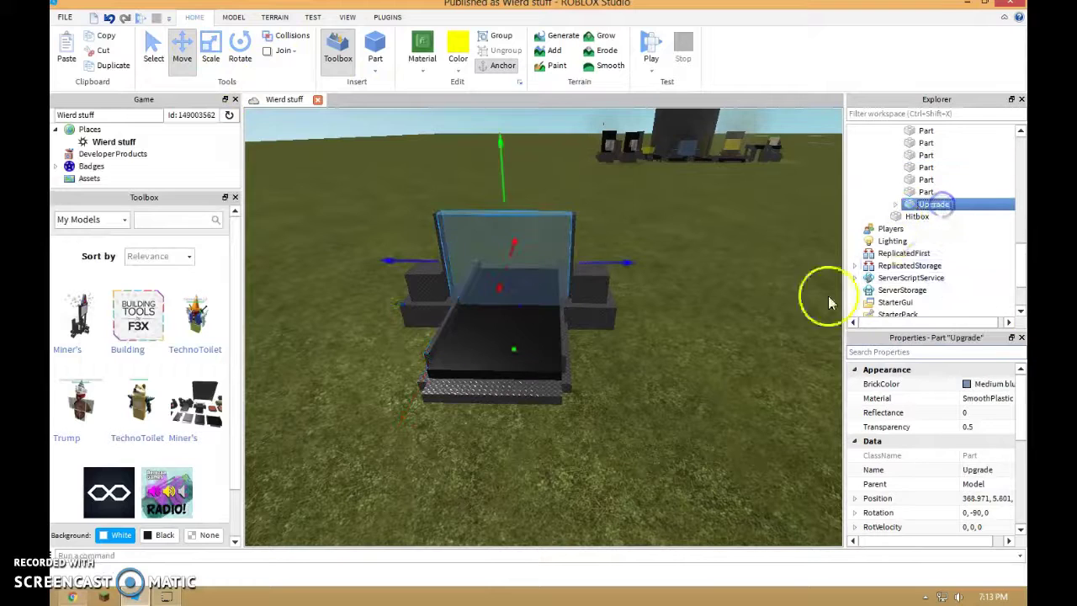
- Change the Upgrade part's colour to New Yeller and deselect it
left_click(986, 385)
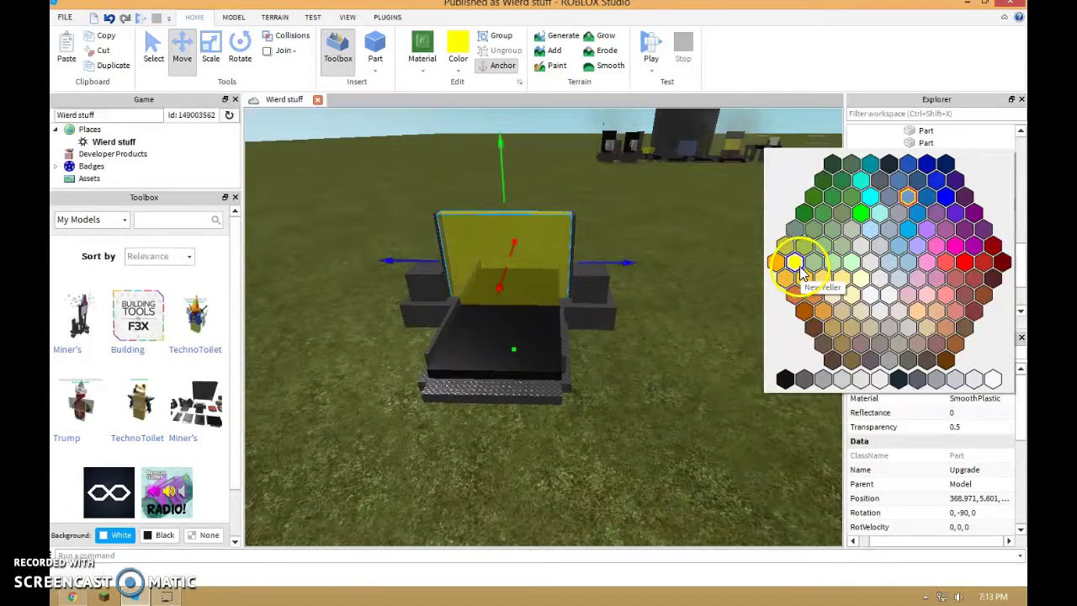
left_click(799, 274)
left_click(743, 277)
- Insert a new block part on the grass near the upgrader
right_click_drag(744, 278, 746, 281)
key("w")
key("s")
key("w")
key("a")
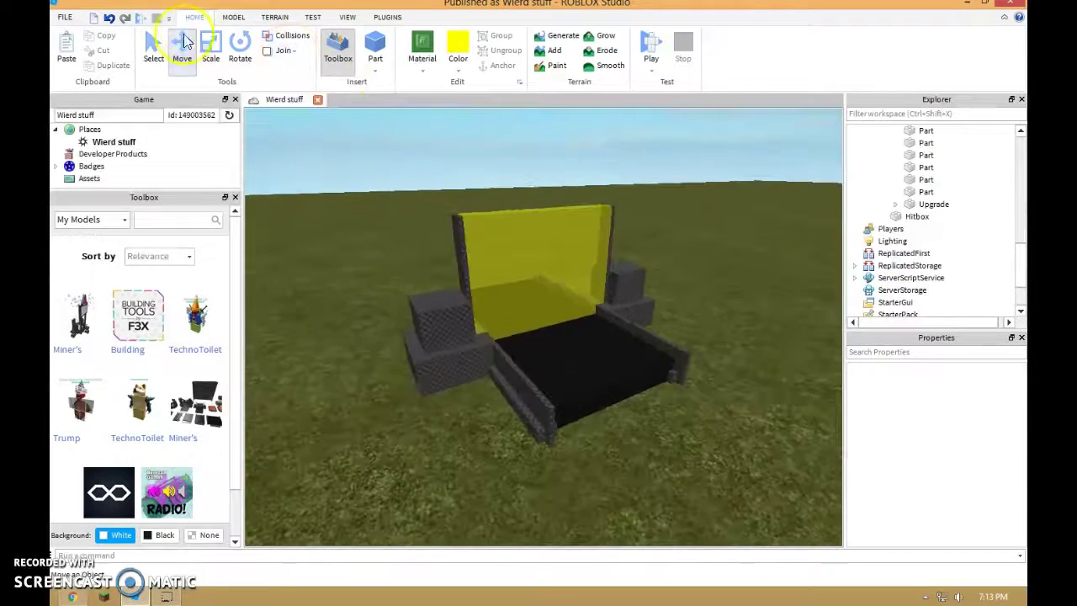
left_click(185, 40)
key("w")
key("a")
key("s")
key("s")
key("w")
left_click(376, 52)
left_click_drag(554, 238, 570, 346)
right_click_drag(551, 362, 570, 346)
left_click_drag(570, 346, 571, 345)
right_click_drag(569, 346, 570, 345)
left_click_drag(571, 345, 683, 182)
key("s")
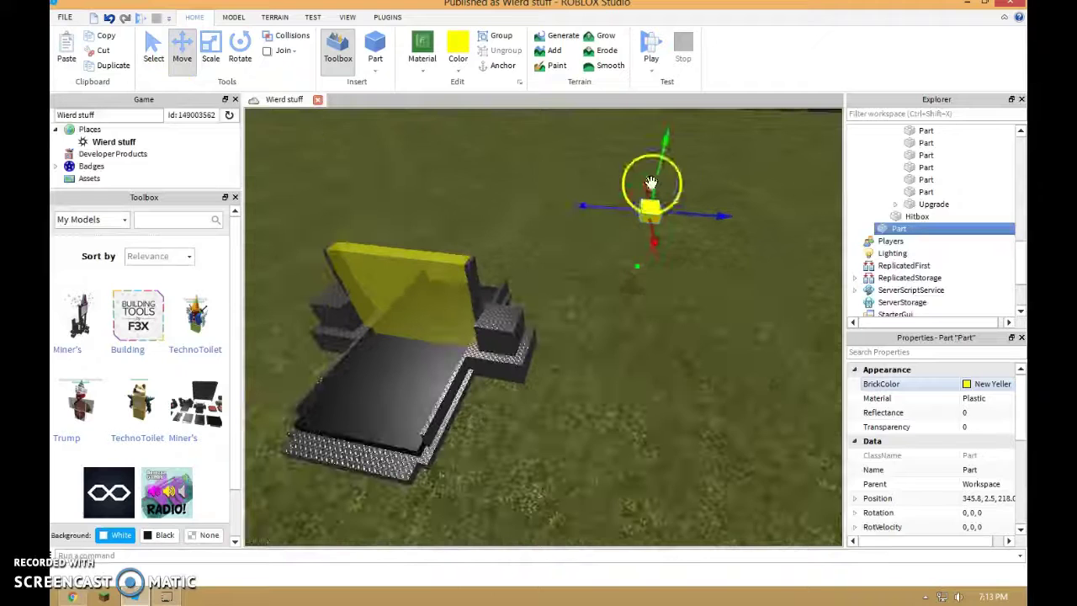
- Place the new part over the side block next to the yellow panel and lower it to a height of about 5 studs
left_click(151, 51)
left_click_drag(645, 218, 469, 292)
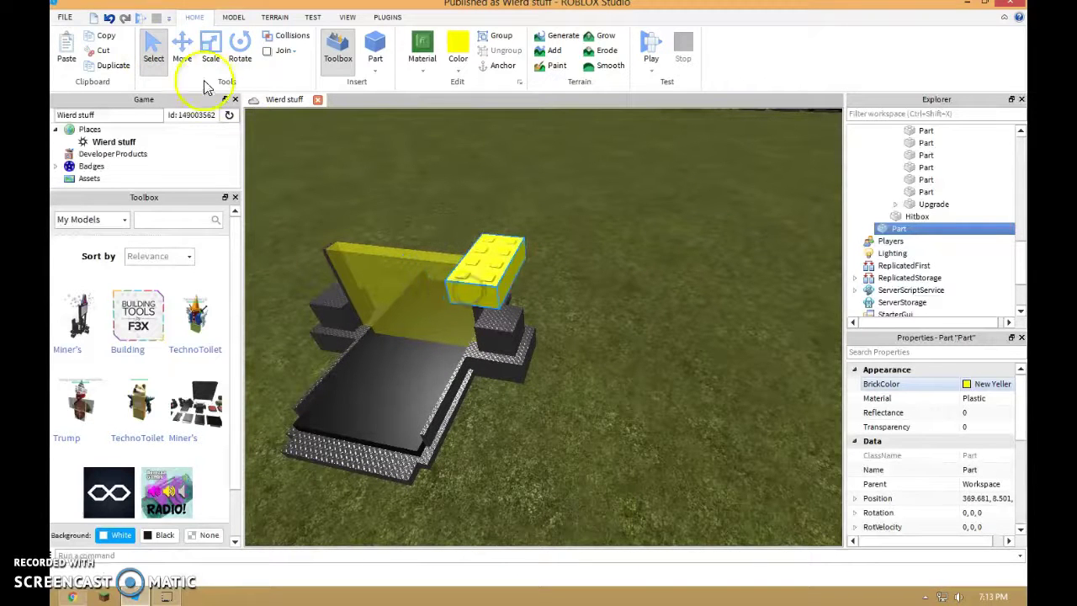
scroll(442, 175, "up", 3)
left_click_drag(458, 167, 480, 286)
right_click_drag(523, 279, 525, 278)
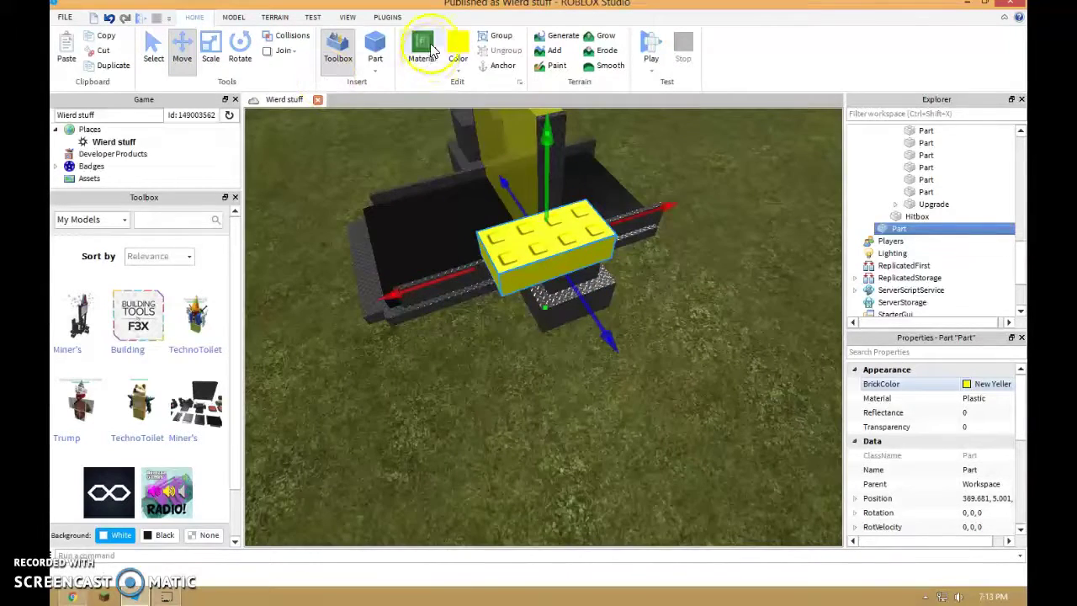
- Give the new part the Diamond Plate material and the Smoky grey colour
left_click(431, 57)
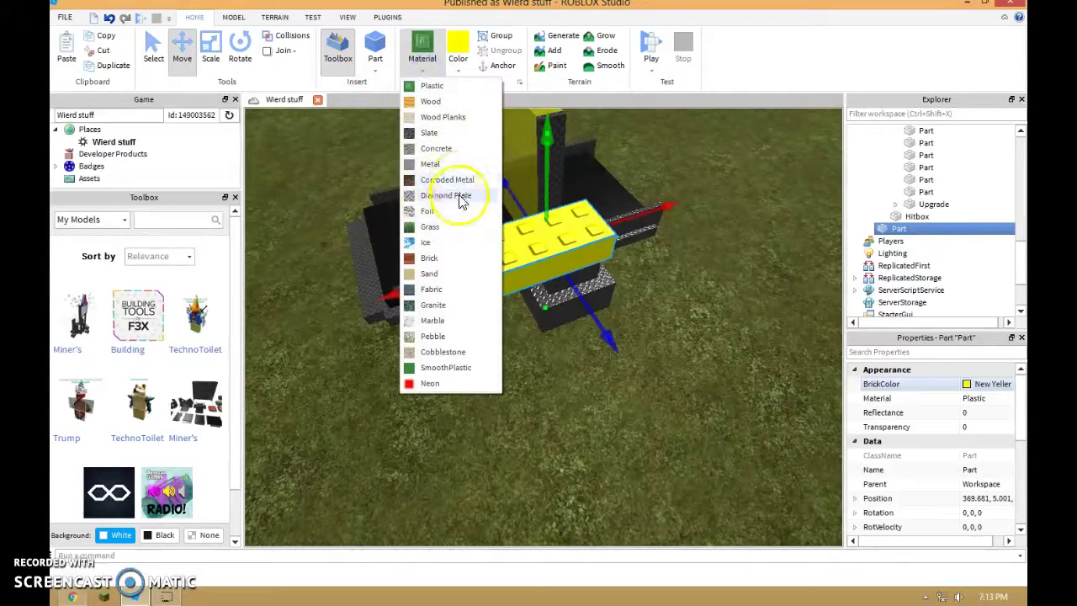
left_click(459, 199)
left_click(455, 71)
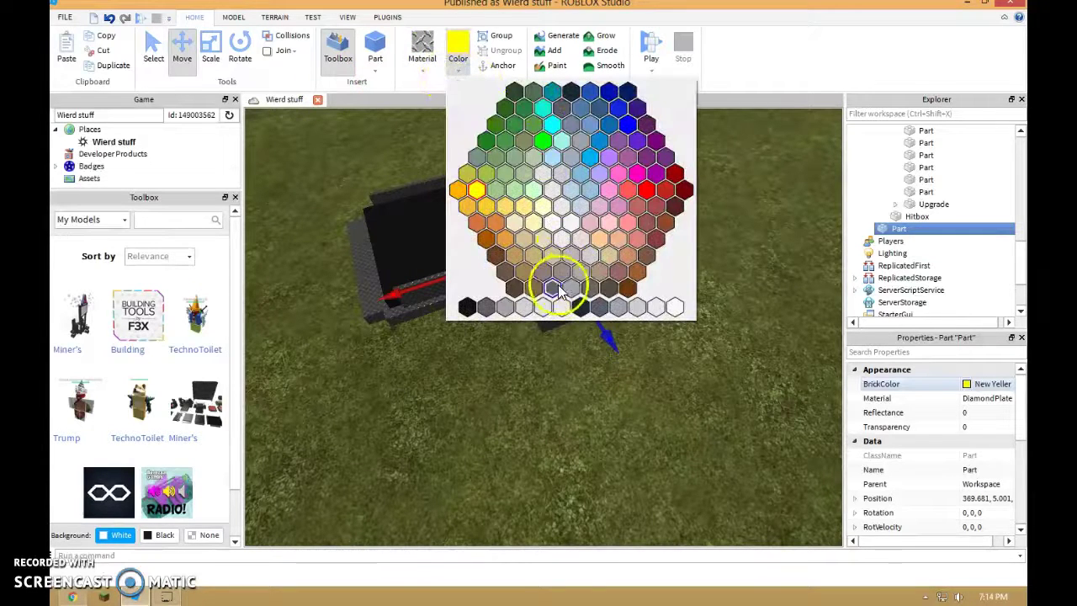
left_click(560, 284)
- Align the diamond-plate part over the side block at X about 368.84 and scale it slightly wider outward
left_click_drag(655, 217, 675, 211)
right_click_drag(677, 239, 618, 259)
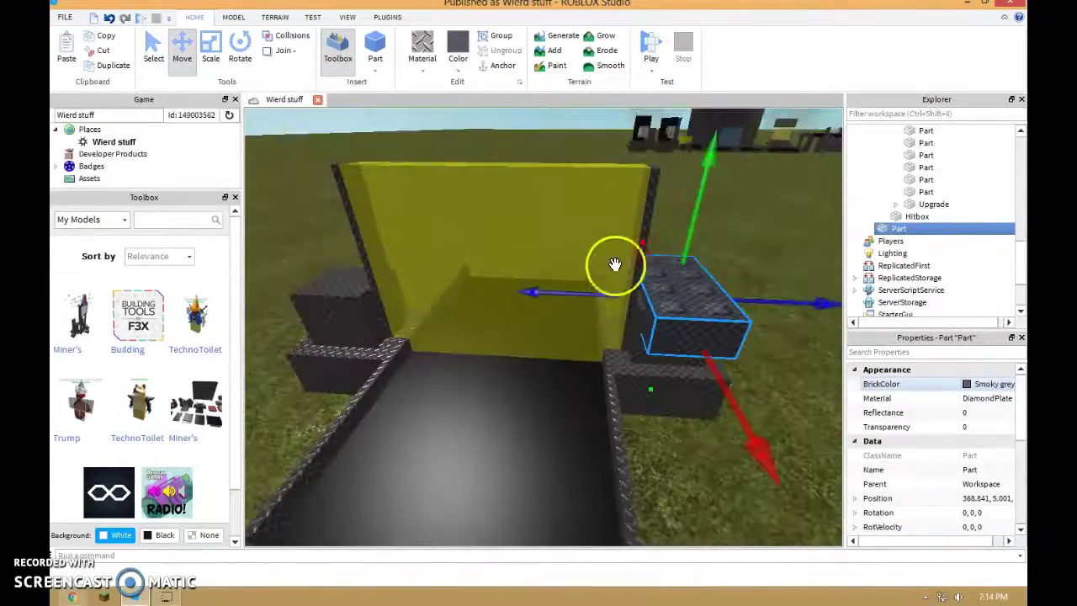
mouse_move(561, 294)
left_mouse_down()
mouse_move(536, 292)
mouse_move(551, 298)
left_mouse_up()
mouse_move(559, 296)
right_mouse_down()
mouse_move(569, 295)
mouse_move(556, 293)
right_mouse_up()
left_click(211, 61)
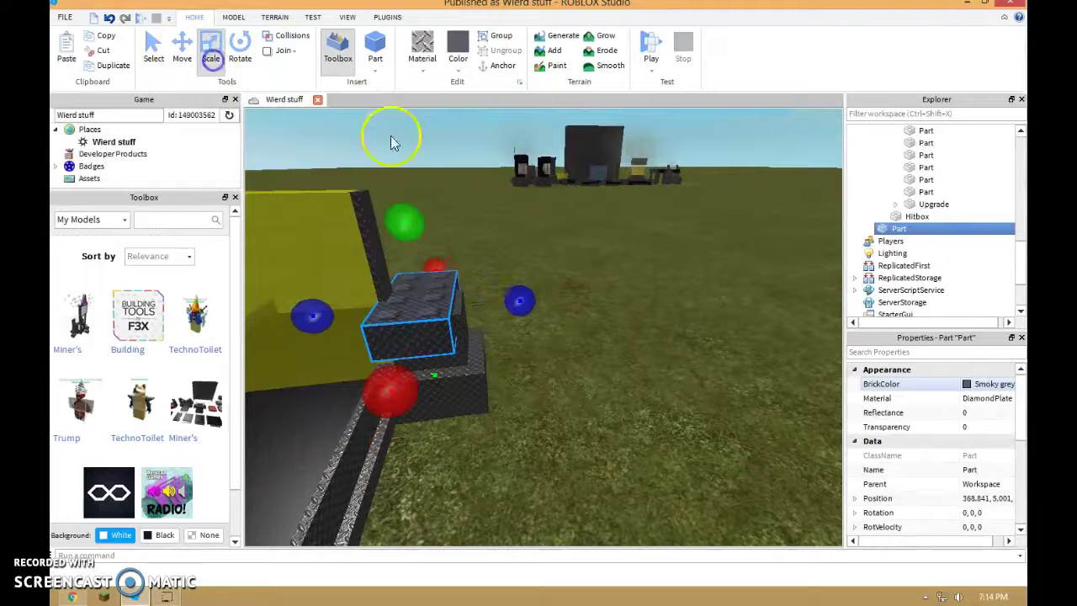
mouse_move(514, 298)
left_mouse_down()
mouse_move(538, 298)
mouse_move(526, 297)
left_mouse_up()
right_click_drag(543, 279, 573, 239)
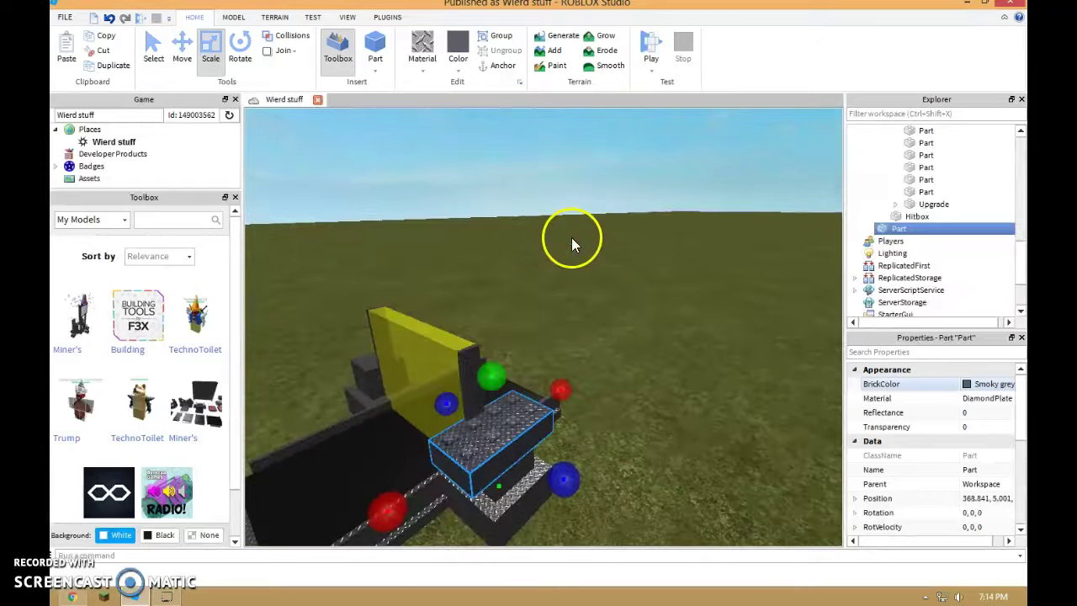
- Duplicate the diamond-plate part and raise the copy to a height of about 6.04 studs
left_click(183, 65)
left_click(119, 70)
left_click_drag(493, 370, 493, 342)
- Scale the copy into a thin plate resting on the original part, shortened at both ends, and deselect it
right_click_drag(562, 291, 473, 215)
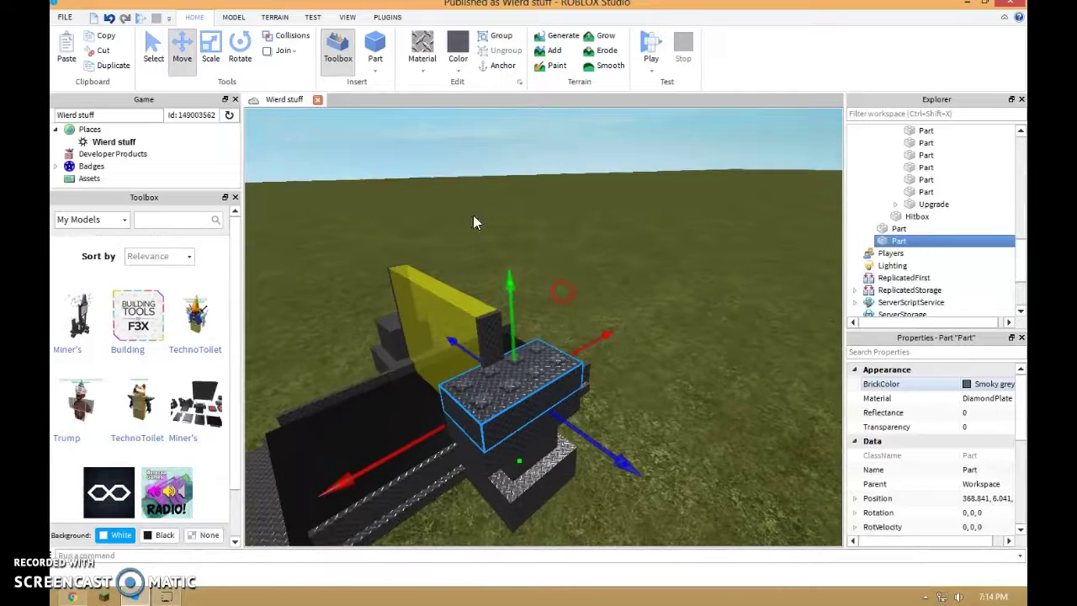
right_click_drag(508, 177, 507, 176)
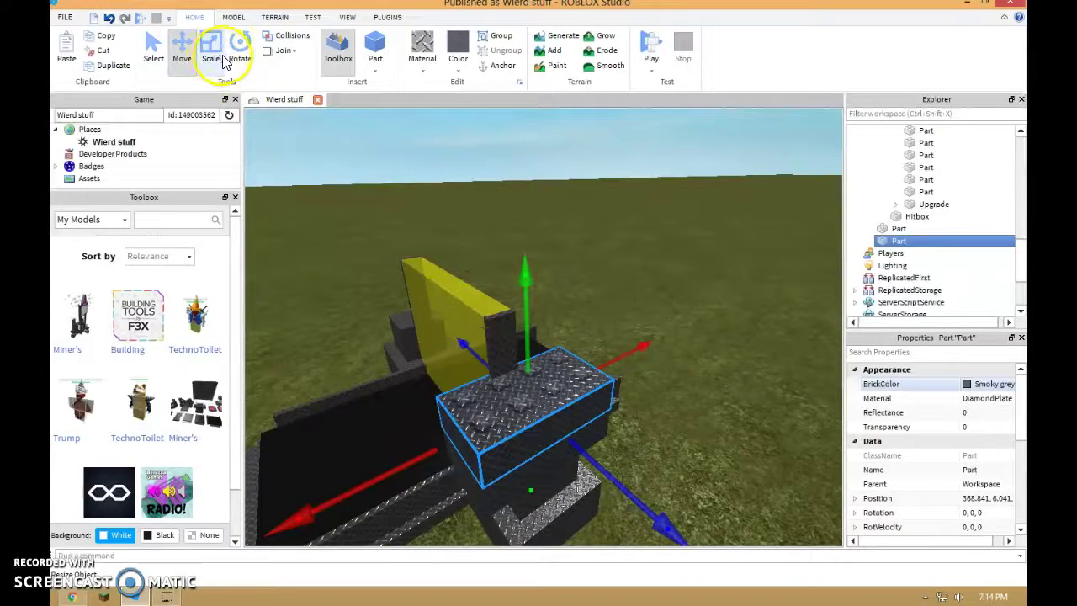
left_click(221, 64)
left_click_drag(549, 329, 555, 396)
left_click_drag(634, 372, 620, 385)
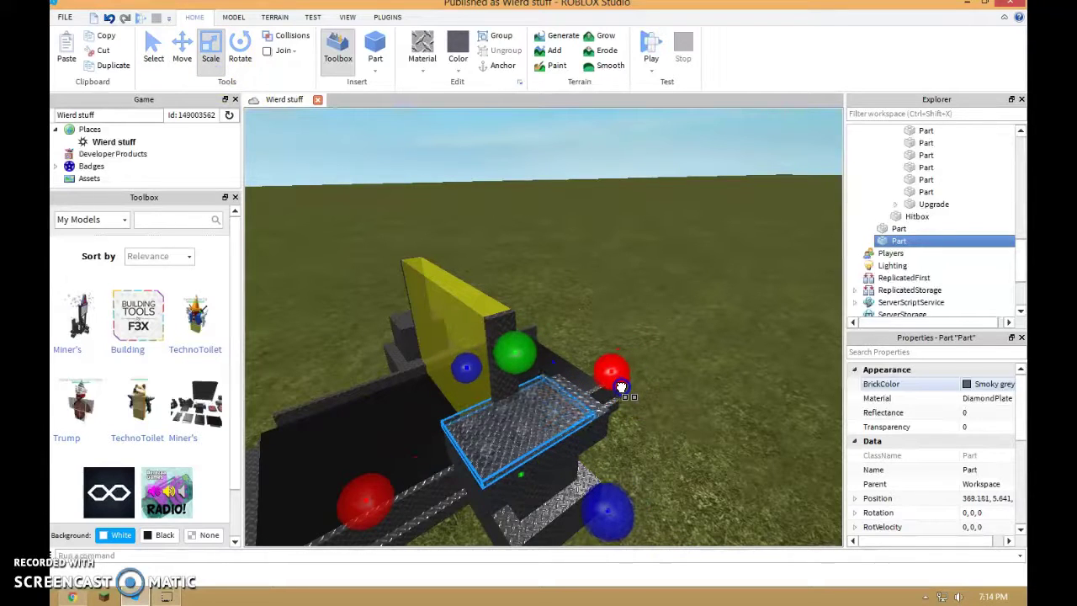
left_click_drag(371, 495, 400, 480)
right_click_drag(533, 408, 533, 407)
right_click_drag(669, 328, 667, 328)
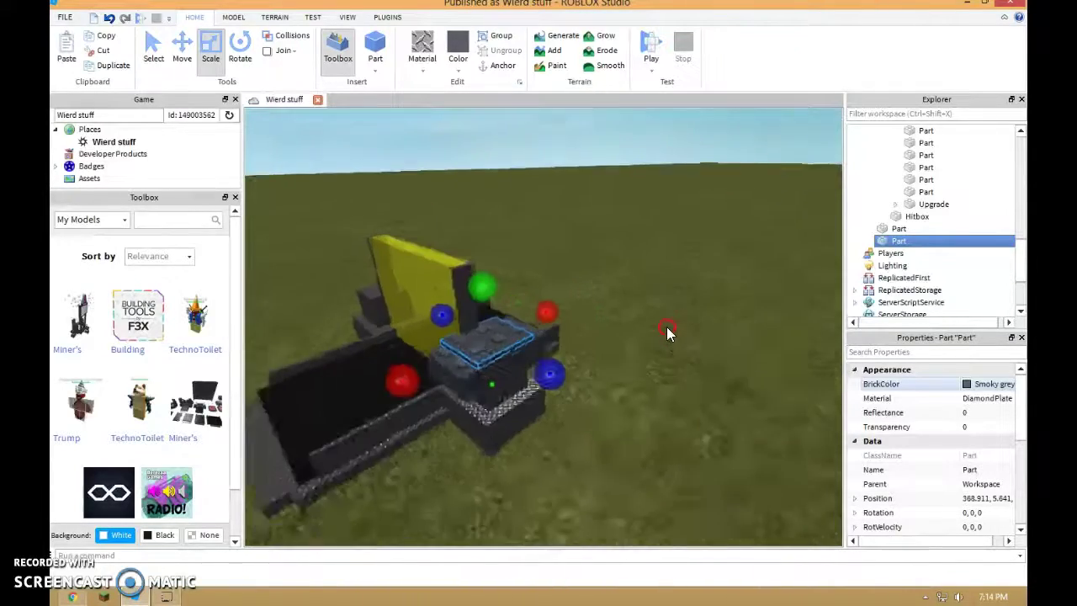
key("f")
scroll(313, 152, "up", 3)
scroll(517, 168, "down", 2)
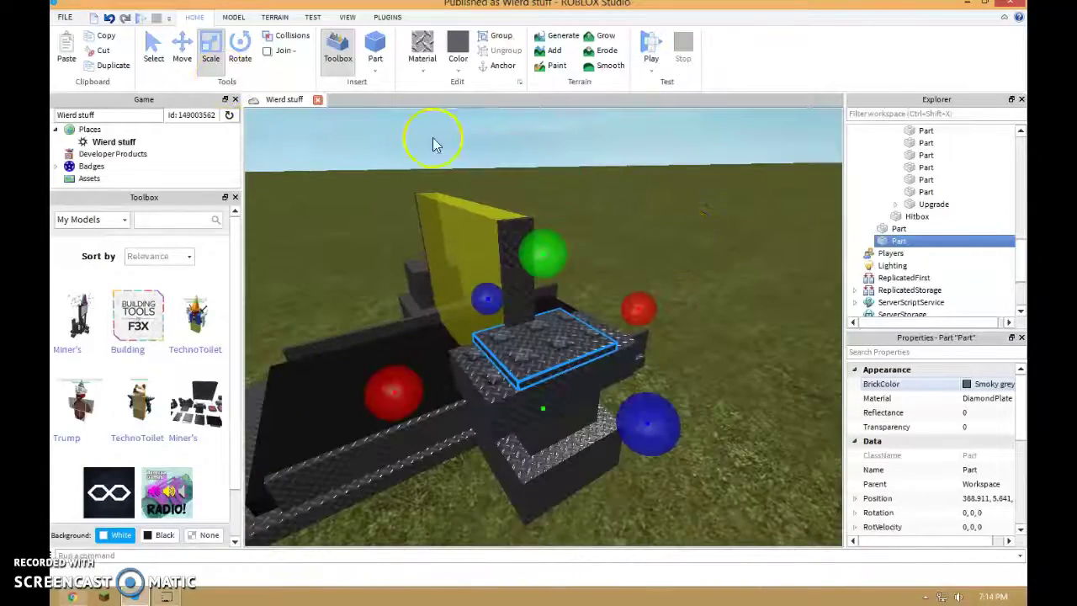
scroll(435, 145, "down", 1)
left_click(672, 206)
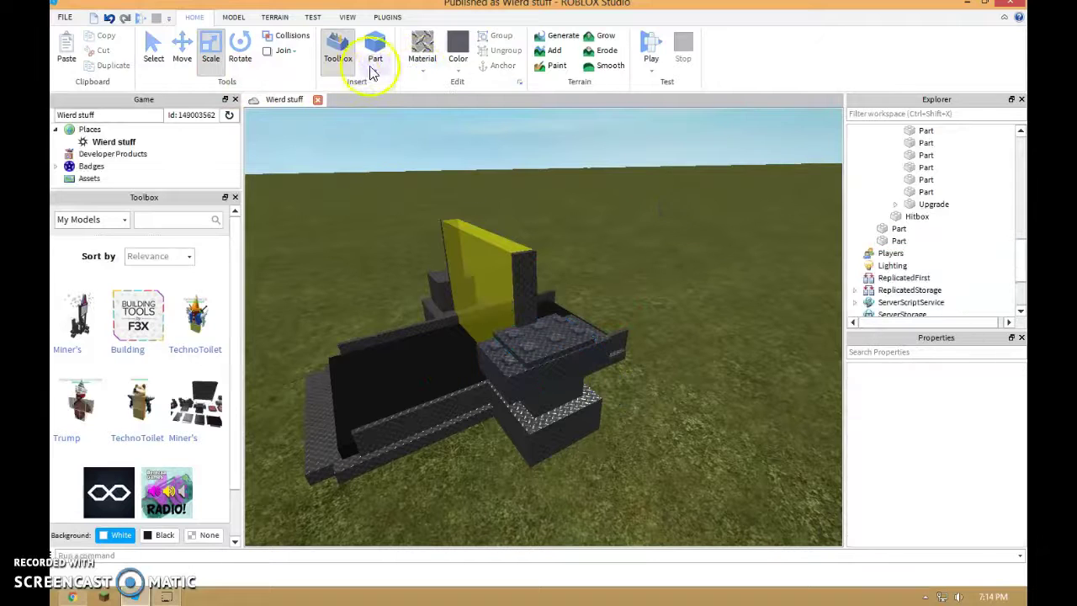
- Insert another block part above the stacked plates and set its material to Plastic
left_click(376, 52)
left_click(411, 69)
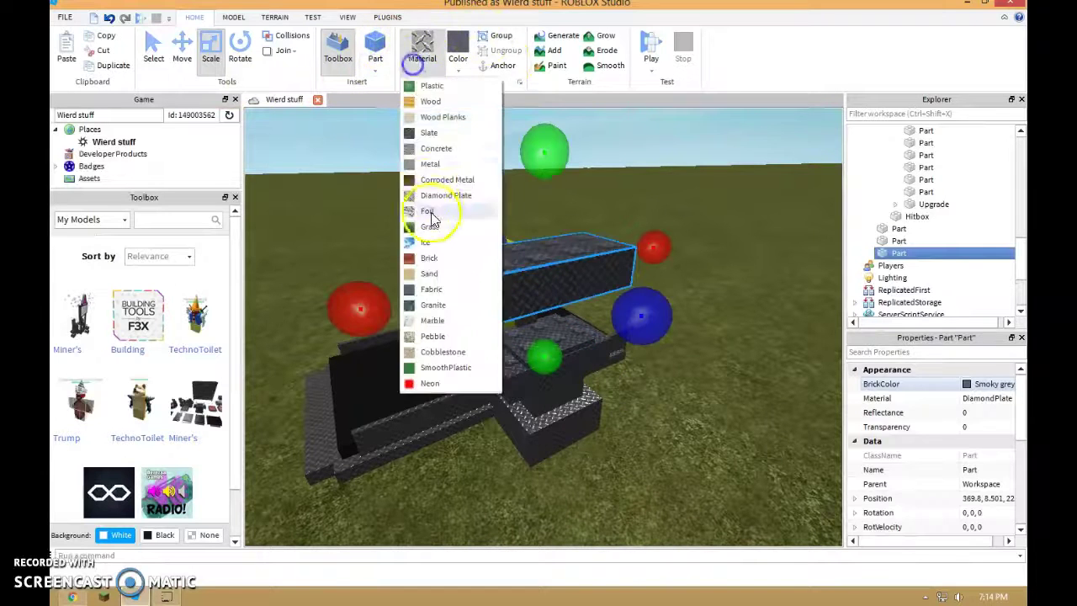
left_click(450, 86)
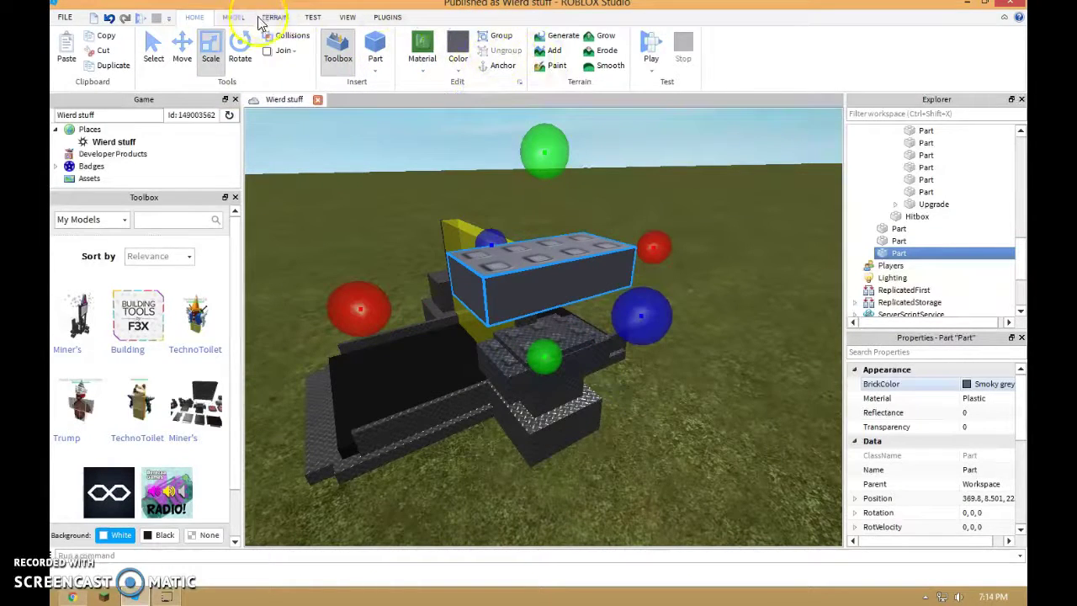
- Apply a smooth surface to the new plastic part and the stacked diamond plates to remove their studs
left_click(244, 17)
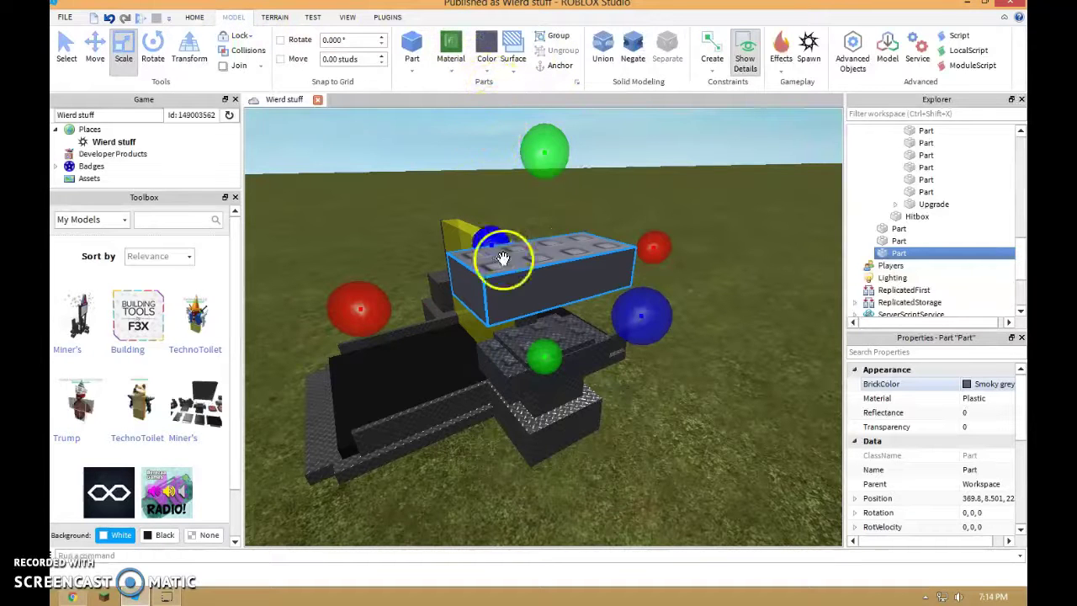
left_click(513, 57)
left_click(548, 106)
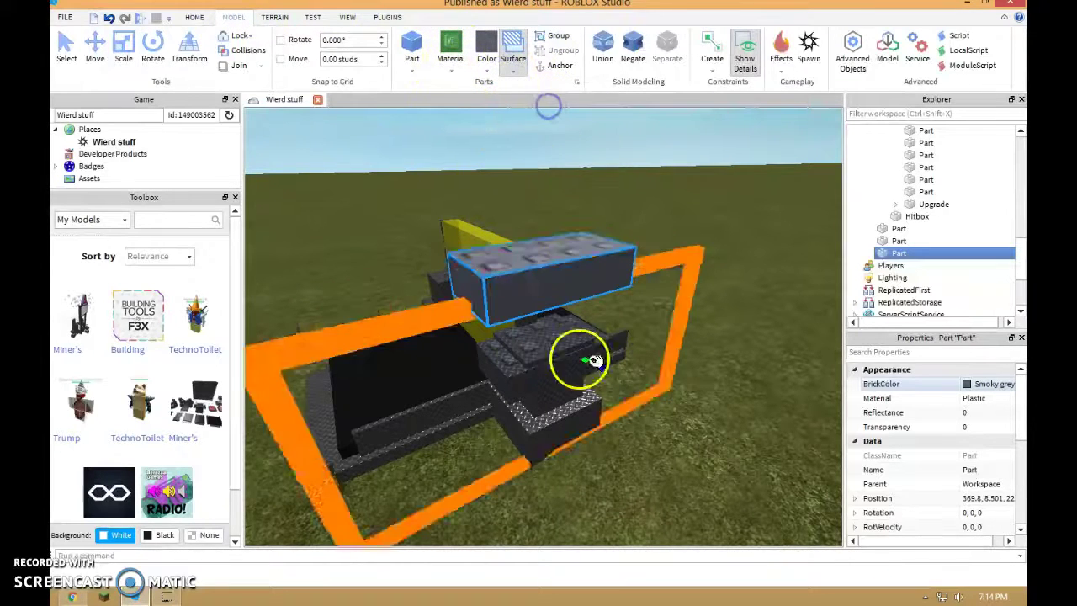
right_click_drag(570, 257, 563, 317)
scroll(563, 324, "up", 4)
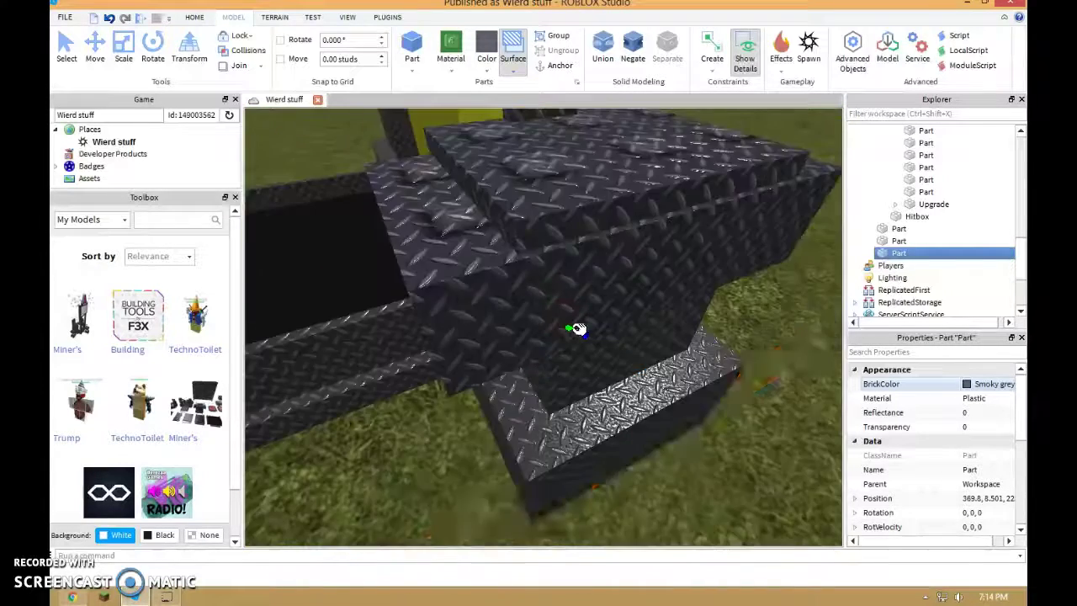
scroll(578, 328, "up", 5)
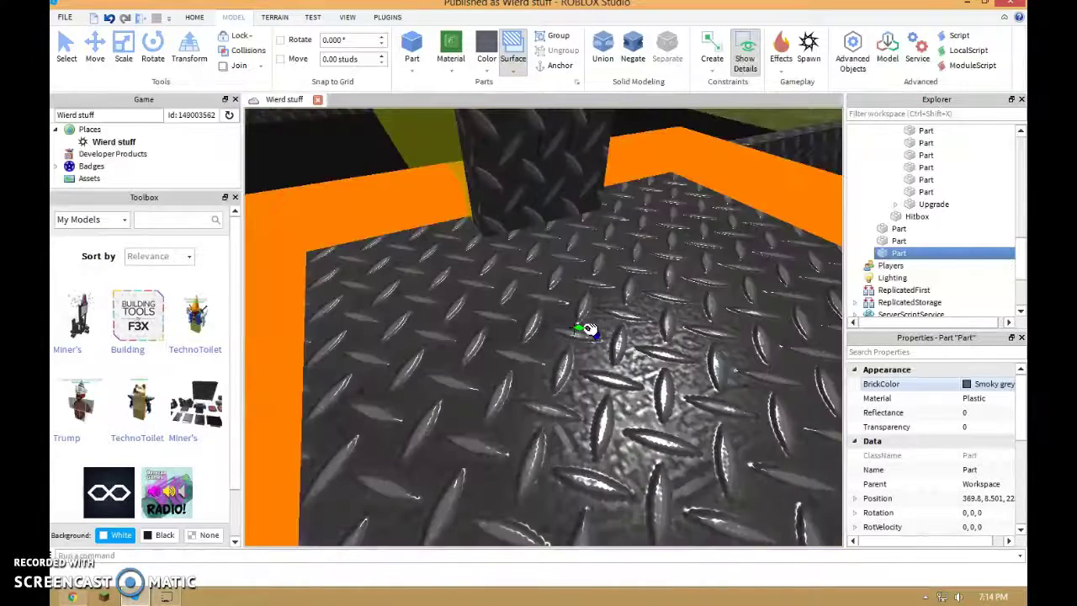
scroll(586, 329, "down", 5)
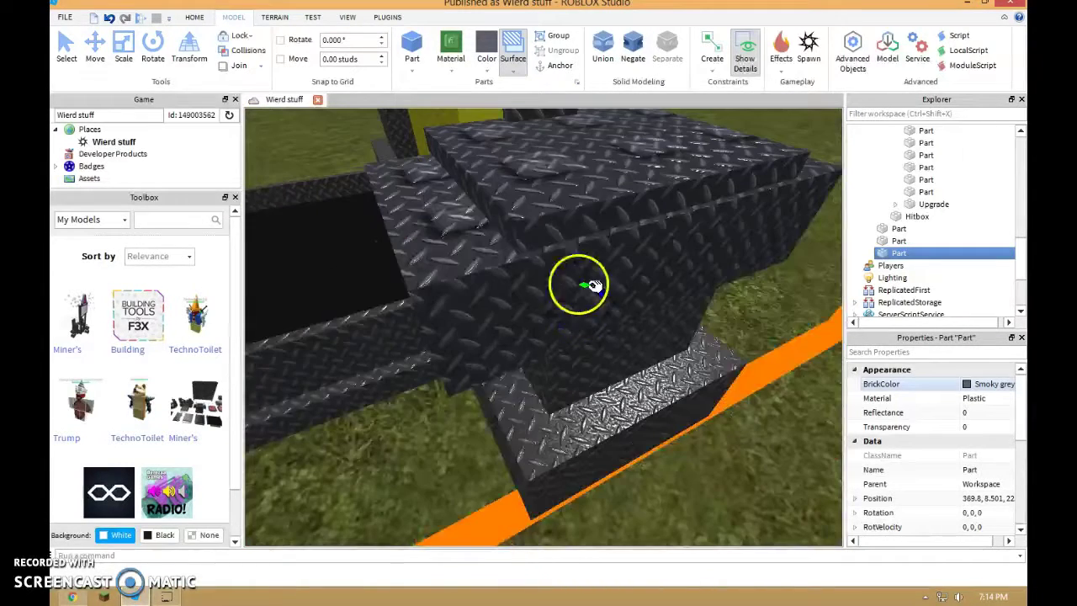
scroll(558, 293, "down", 5)
scroll(574, 357, "up", 2)
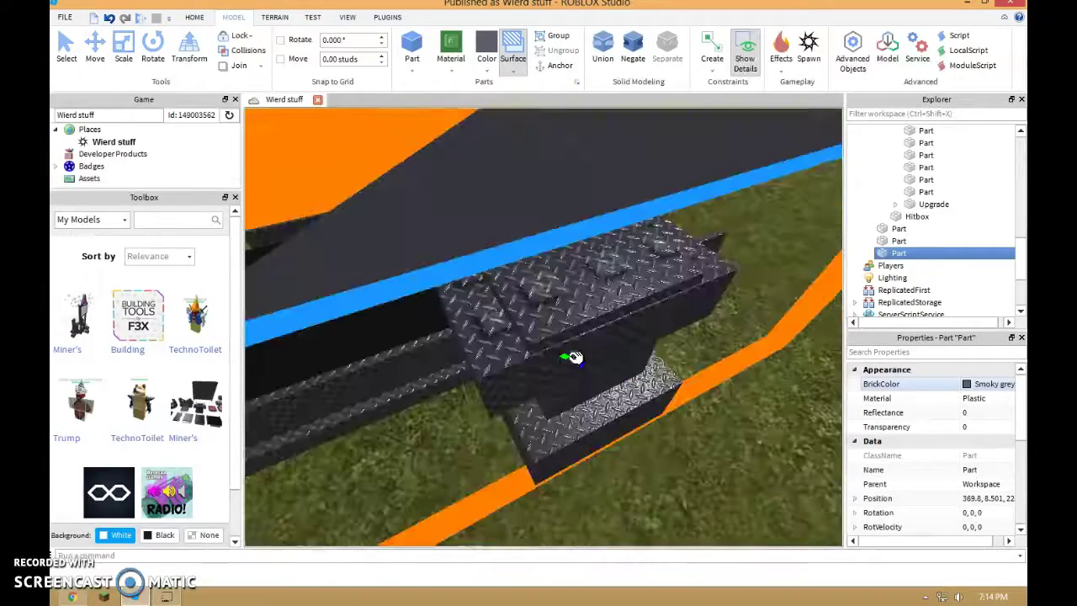
mouse_move(569, 273)
right_mouse_down()
mouse_move(572, 293)
mouse_move(561, 292)
right_mouse_up()
right_click_drag(525, 351, 613, 301)
scroll(677, 306, "down", 5)
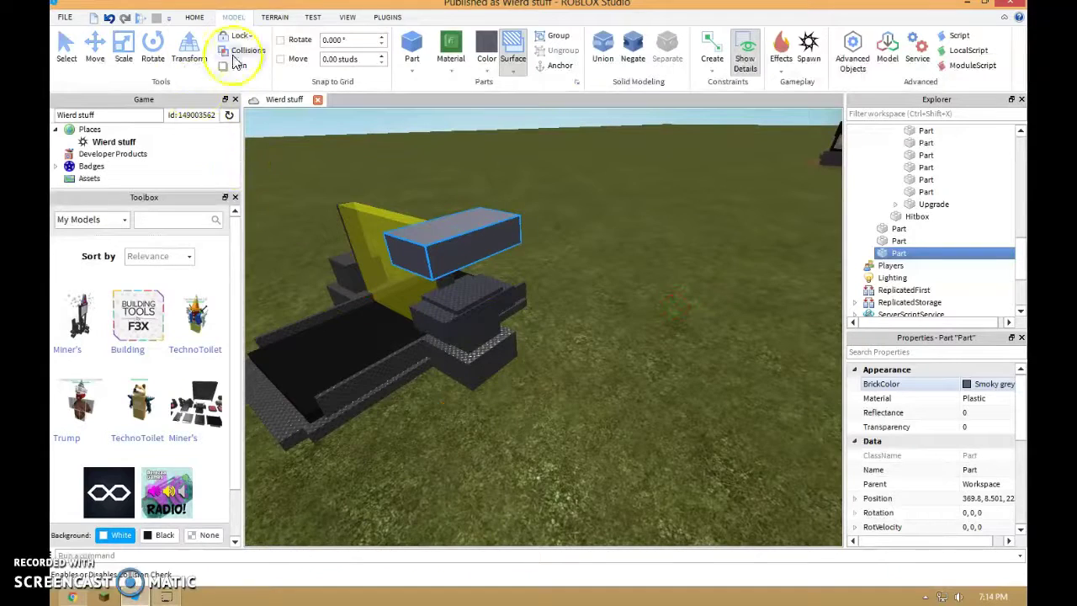
- Lower the plastic part to a height of about 6.82 studs and scale it down into a small, narrow post
left_click(210, 18)
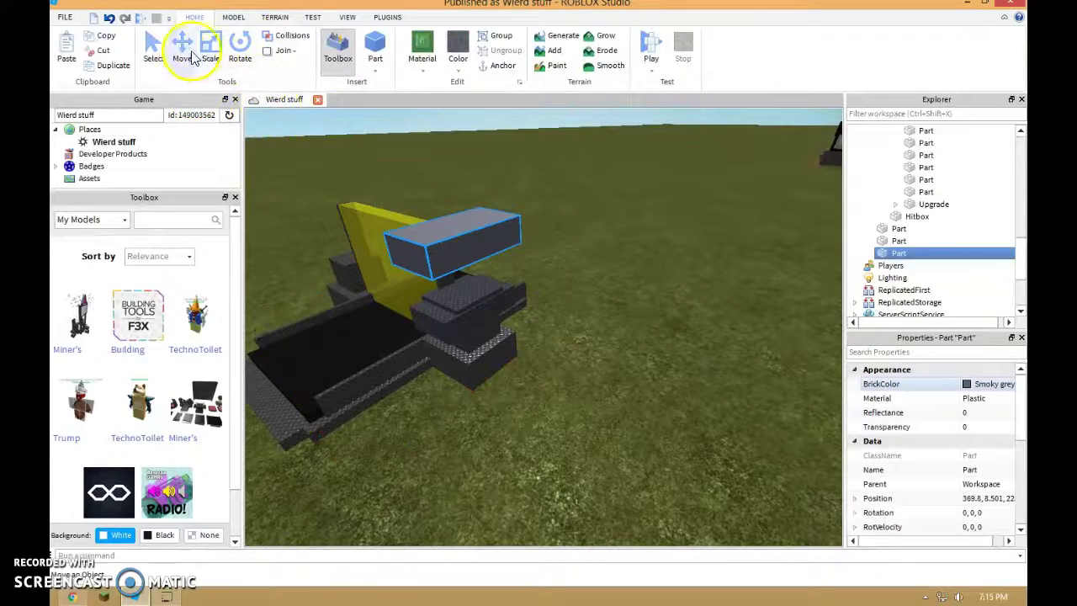
left_click_drag(441, 154, 447, 219)
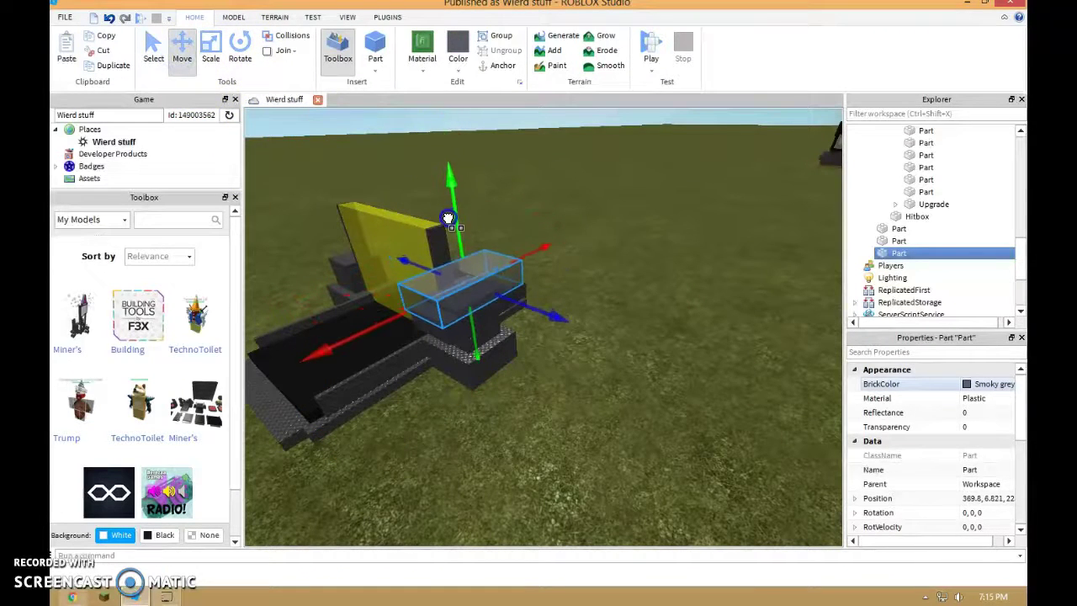
scroll(447, 218, "up", 3)
left_click(223, 53)
left_click_drag(485, 347, 638, 251)
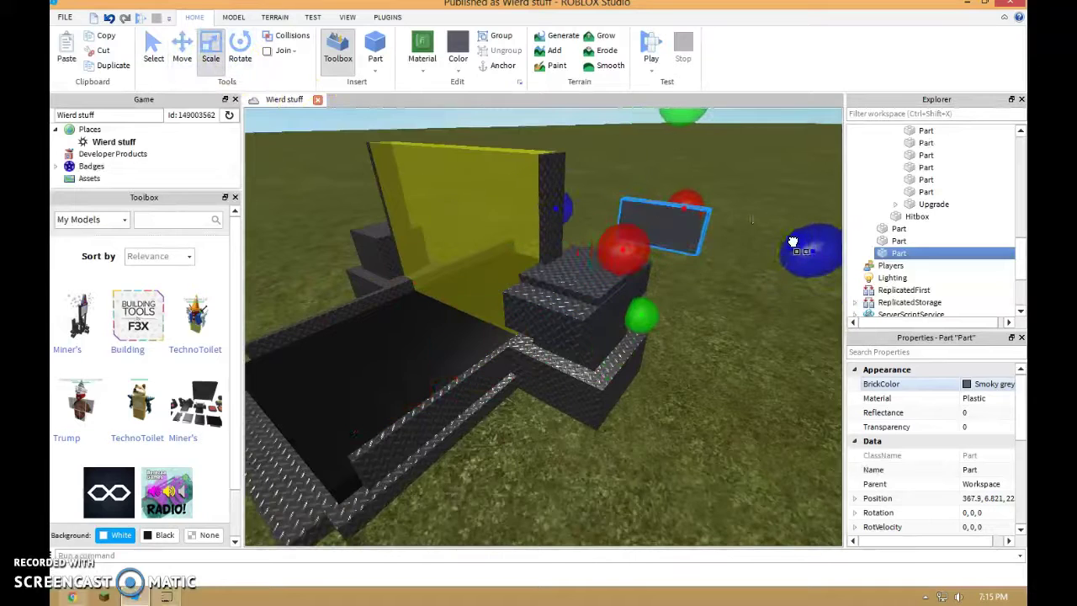
left_click_drag(796, 260, 664, 256)
right_click_drag(663, 255, 663, 256)
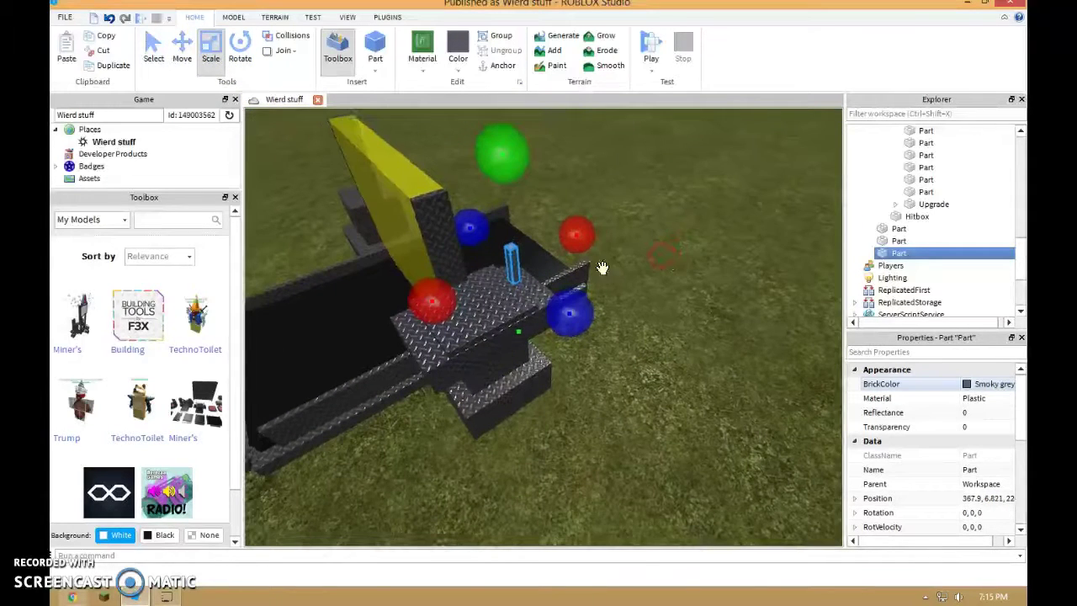
- Move the small post over the upper diamond plate and sink it to a height of about 5.28 studs
left_click(181, 54)
left_click_drag(434, 299, 351, 348)
left_click_drag(411, 229, 425, 284)
right_click_drag(530, 292, 529, 291)
scroll(529, 291, "up", 2)
scroll(529, 291, "down", 2)
left_click(210, 52)
- Duplicate the small plastic part and shift the copy across the plate toward the yellow panel
left_click(181, 52)
left_click(105, 71)
left_click_drag(403, 339, 365, 342)
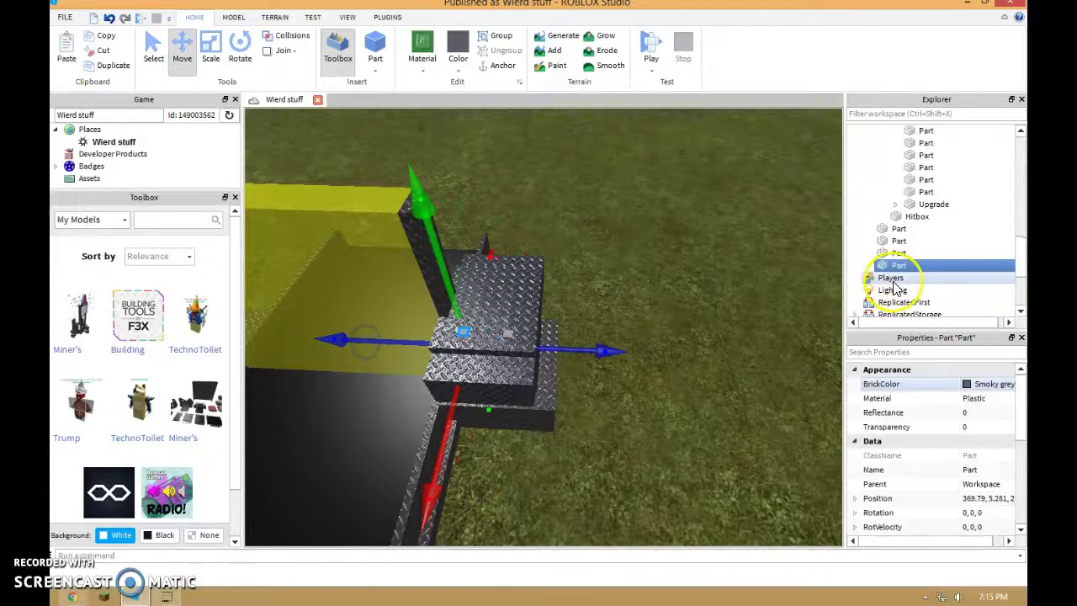
- Widen the Explorer and Properties area
left_click_drag(948, 323, 961, 324)
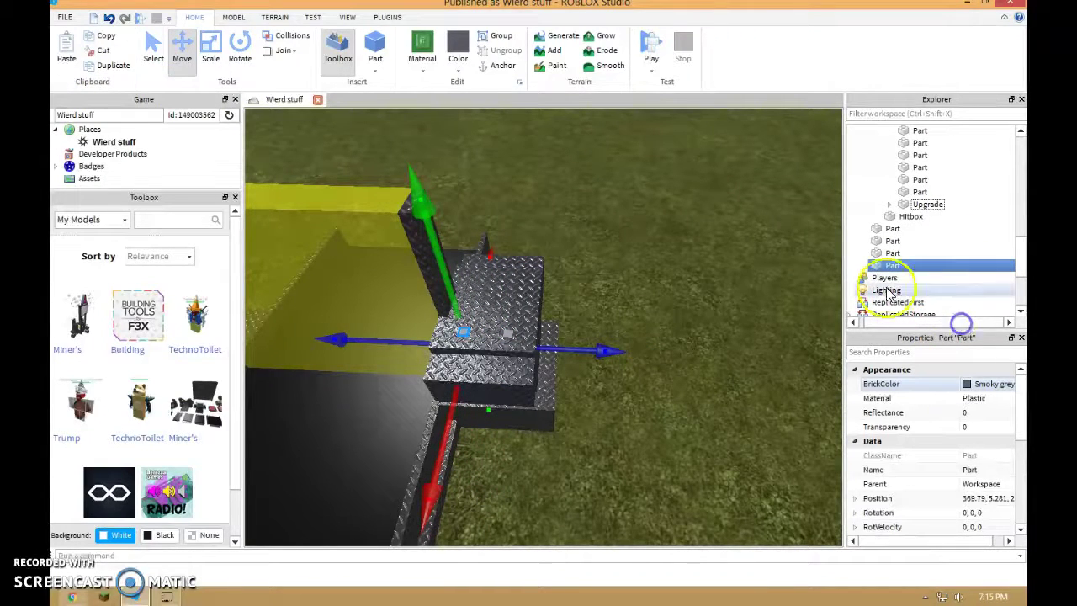
left_click_drag(844, 257, 822, 273)
right_click_drag(644, 284, 643, 280)
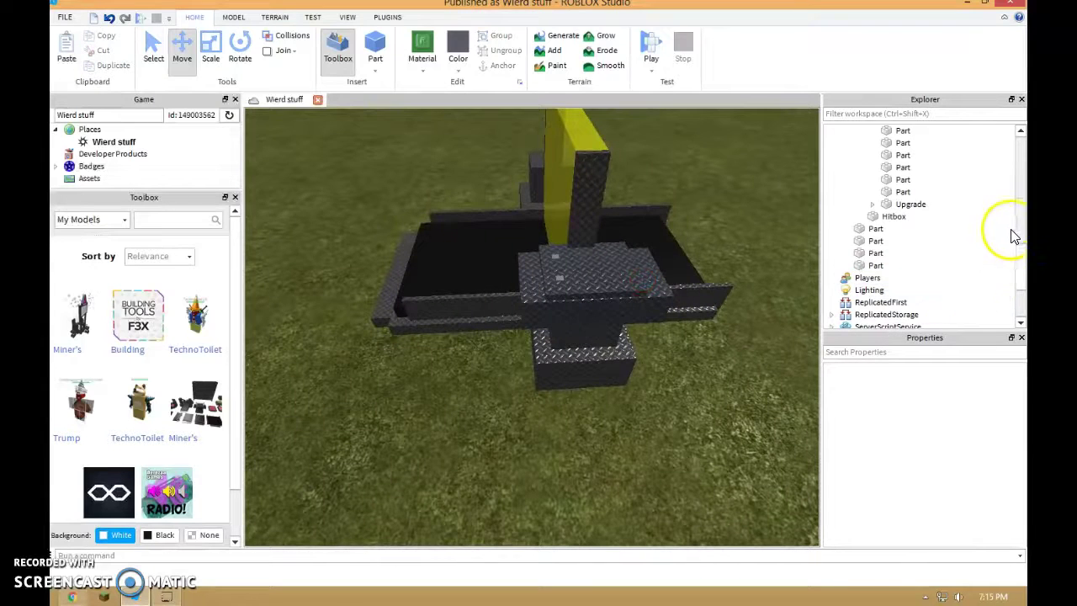
- Select the two small plastic parts together and duplicate them
left_click(954, 252)
left_click(954, 276)
left_click(953, 265)
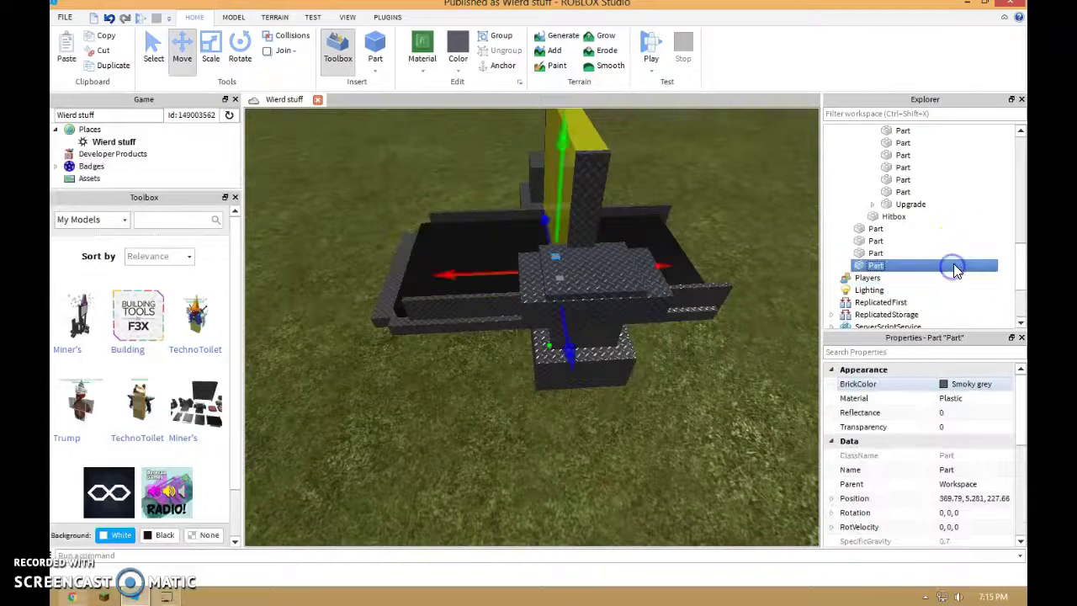
left_click_drag(1006, 253, 994, 270)
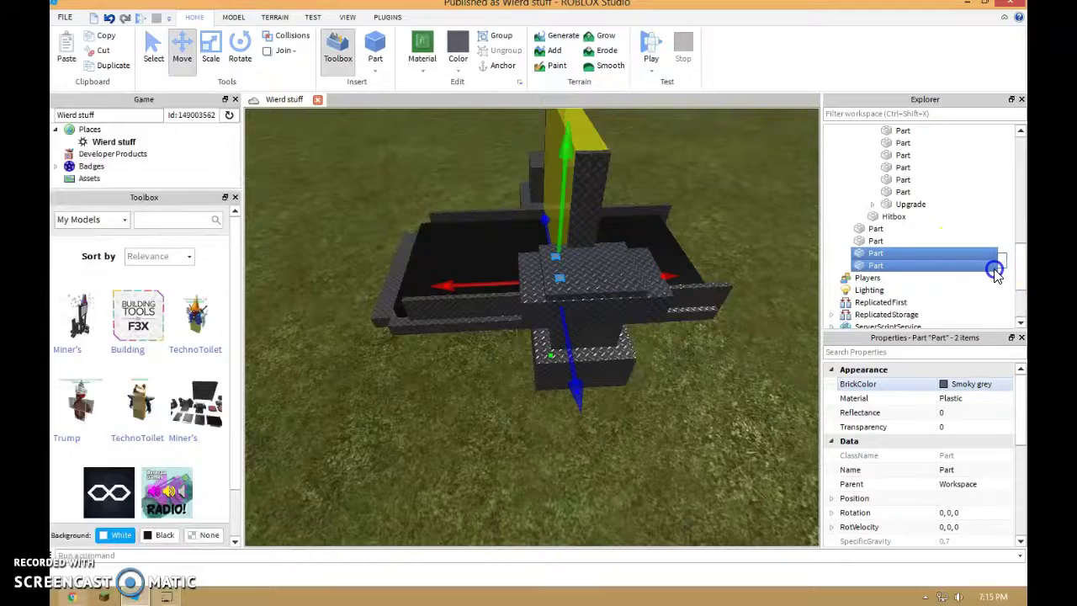
left_click(115, 68)
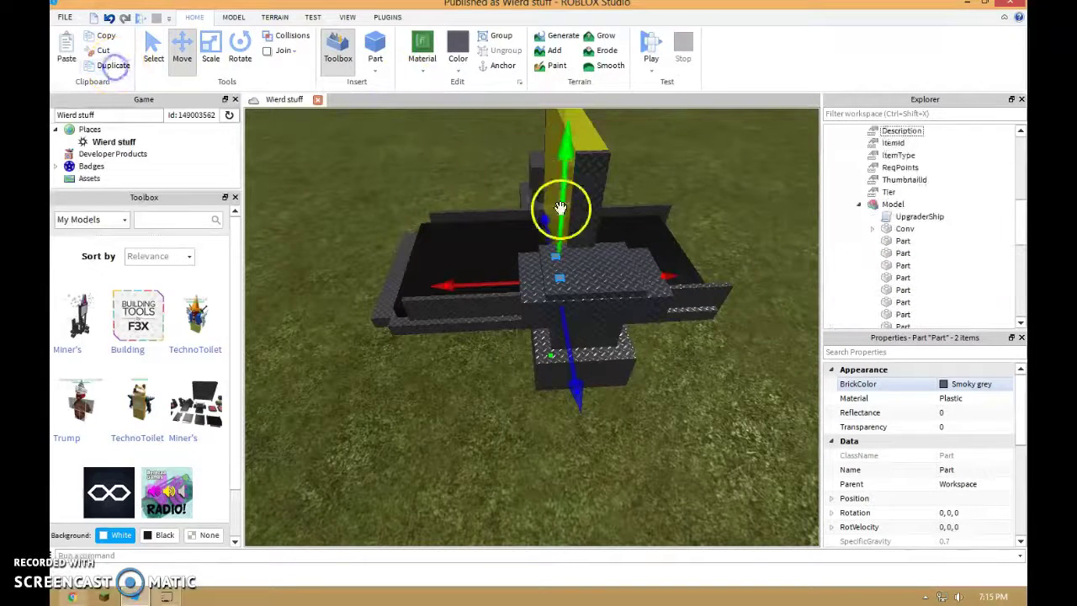
- Check which unnamed workspace parts are the diamond plate pieces and which are the two small plastic parts
right_click(704, 336)
left_click(675, 392)
key("d")
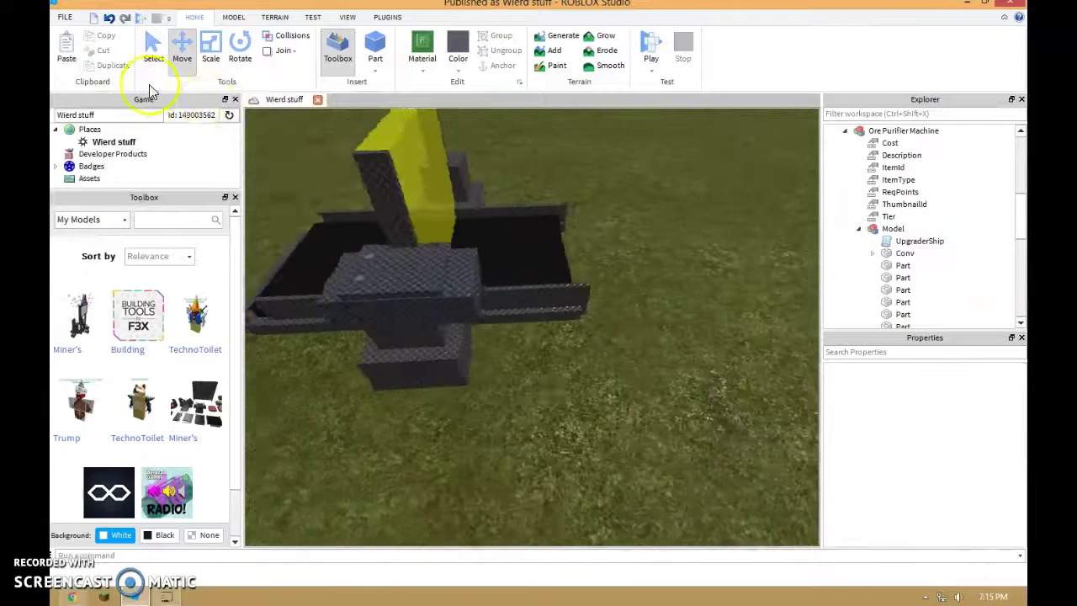
key("a")
scroll(915, 232, "down", 5)
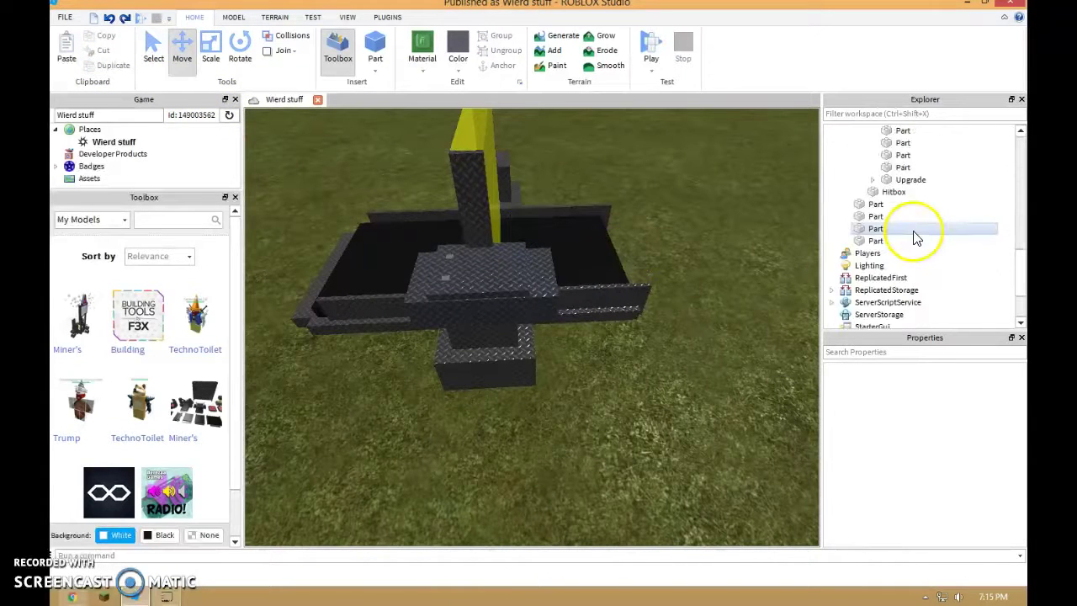
left_click(915, 233)
left_click(916, 240)
left_click(912, 205)
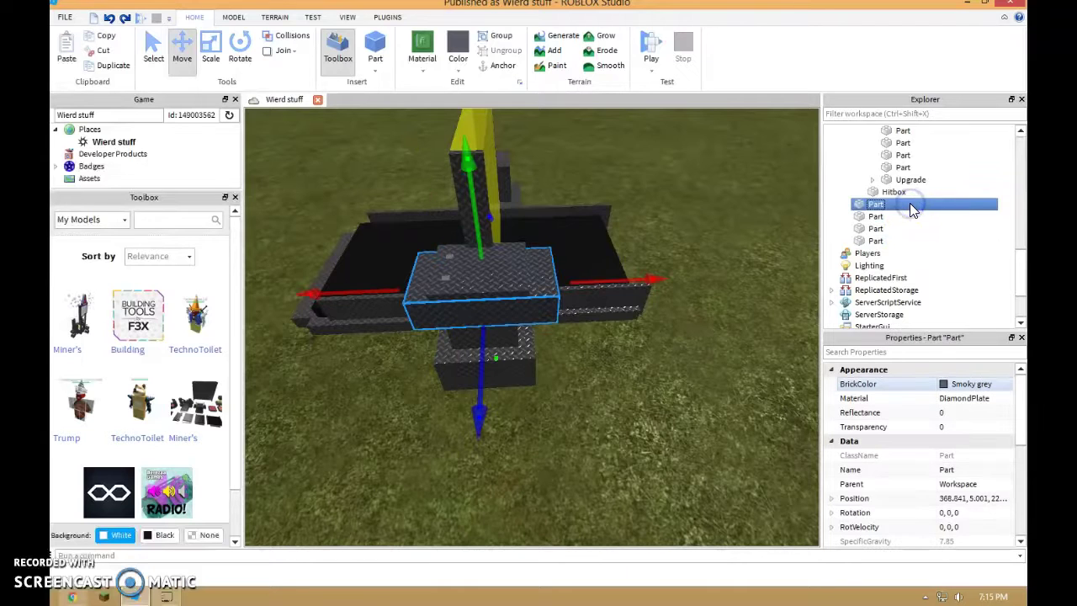
left_click(913, 216)
left_click(931, 230)
- Select the two small plastic parts together, duplicate them and shift the copies along the plate to form a middle row
left_click_drag(1008, 226, 984, 246)
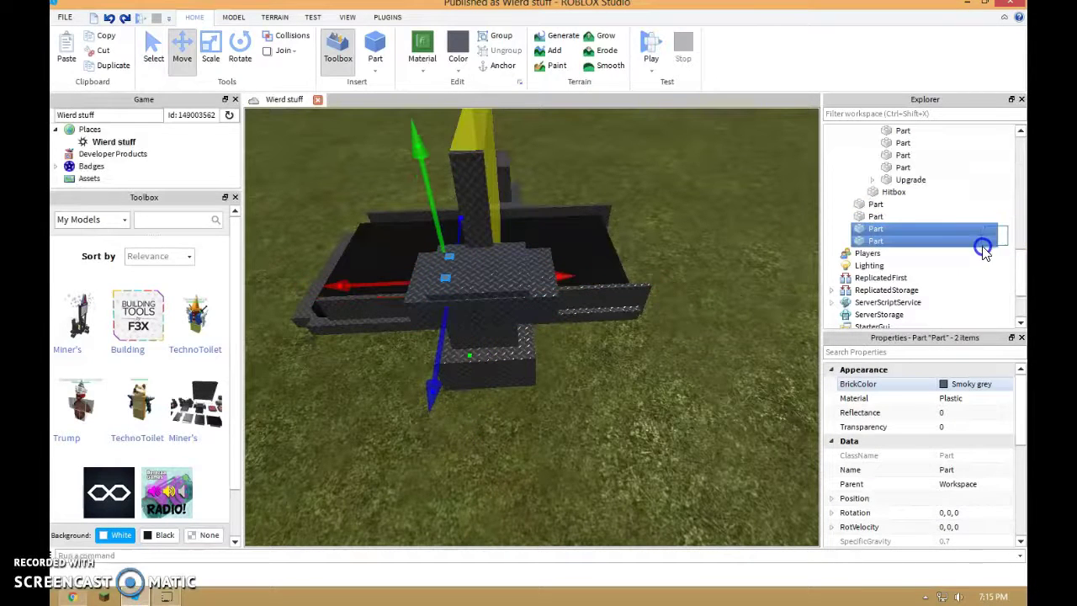
left_click(118, 66)
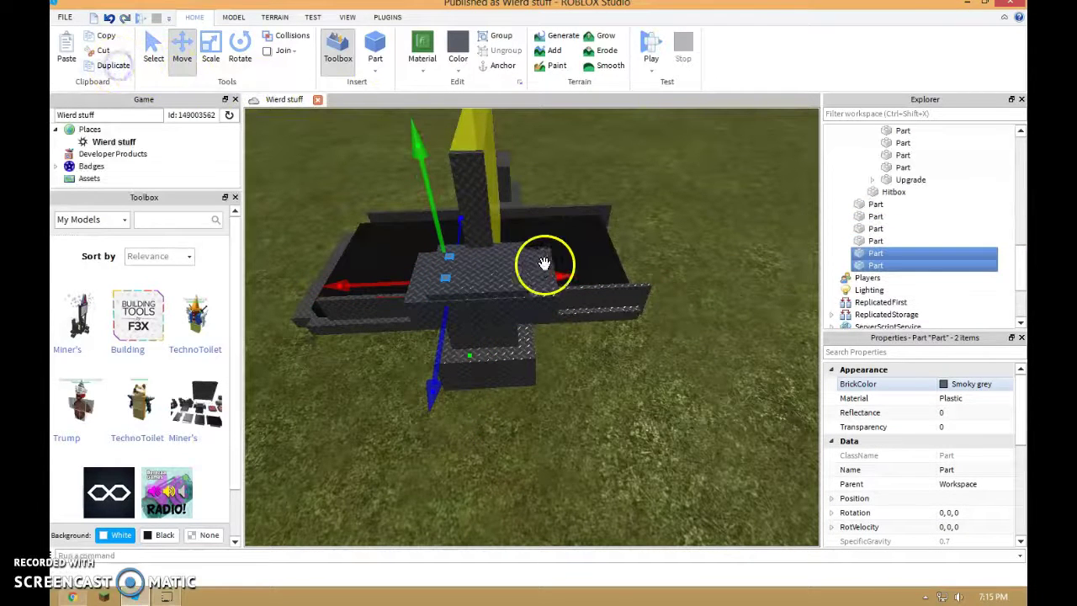
left_click_drag(569, 276, 590, 276)
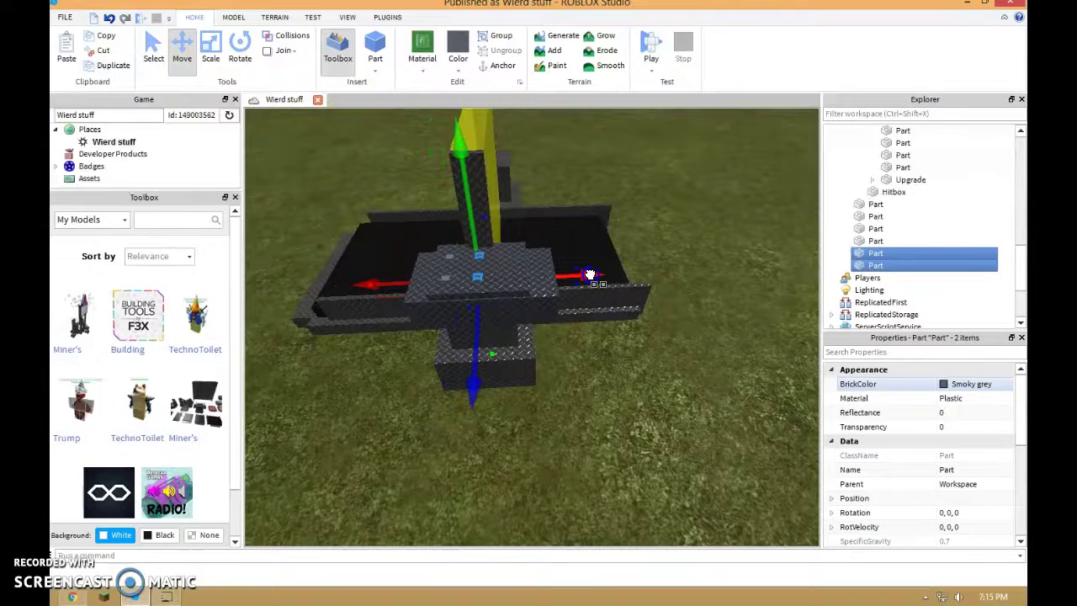
- Duplicate the middle pair of small parts and shift the copies farther along the plate to form a third row
left_click(118, 67)
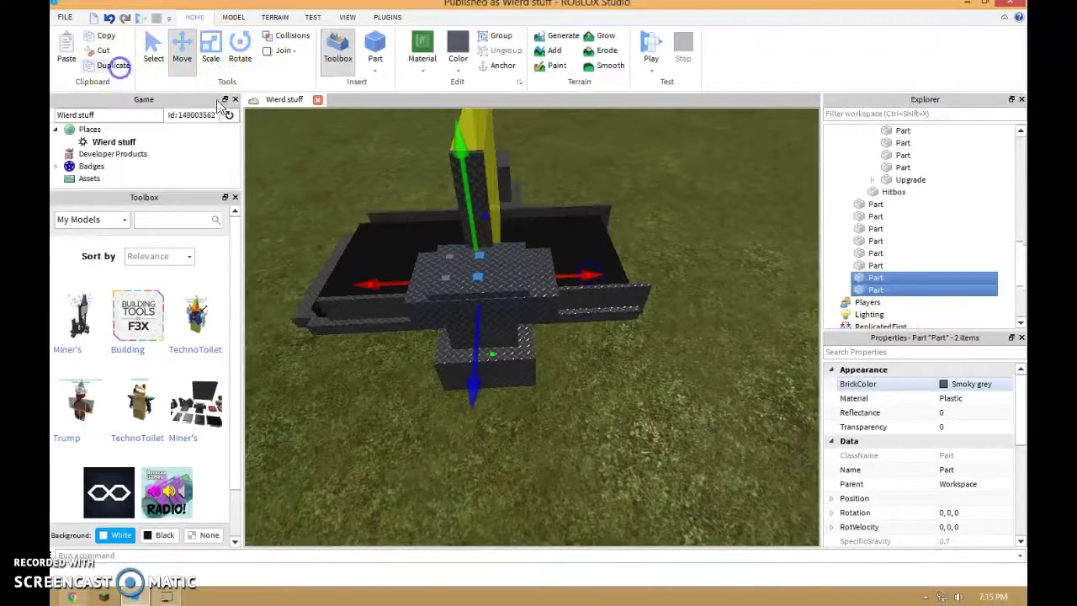
left_click_drag(583, 276, 614, 277)
left_click(646, 386)
right_click_drag(646, 386, 637, 354)
scroll(637, 353, "up", 3)
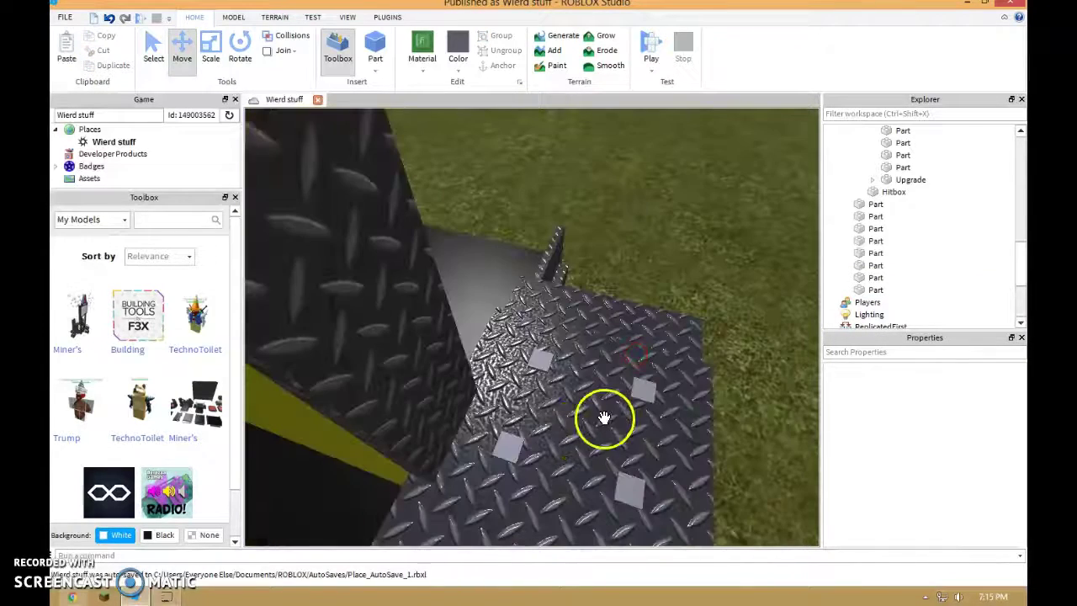
scroll(546, 377, "down", 3)
- In the third row, colour the outer small part New Yeller and the one nearest the yellow panel Dark blue
left_click(927, 282)
left_click(926, 290)
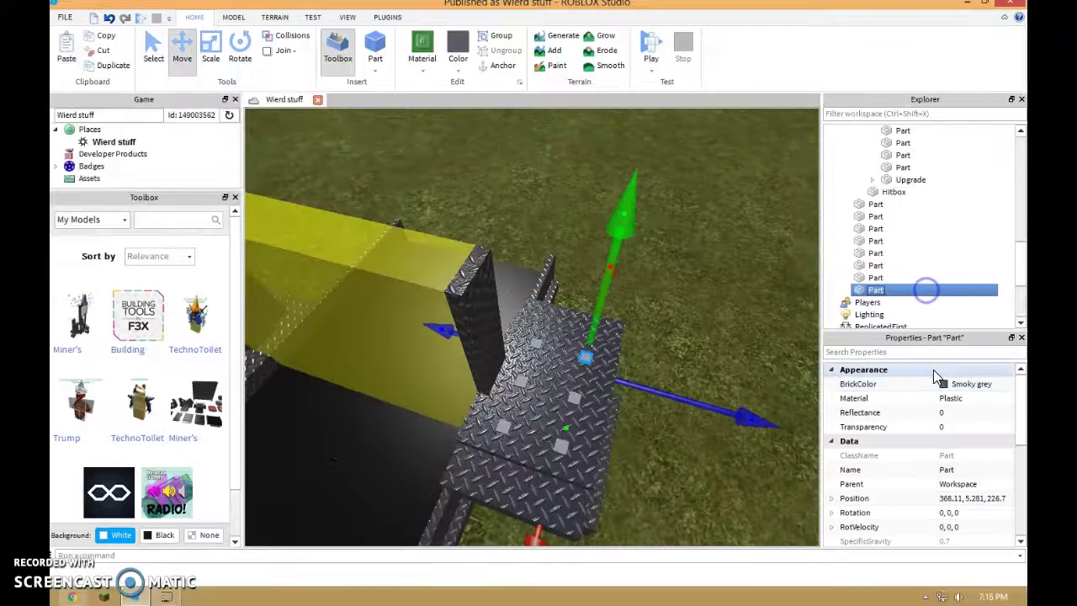
left_click(952, 386)
left_click(812, 261)
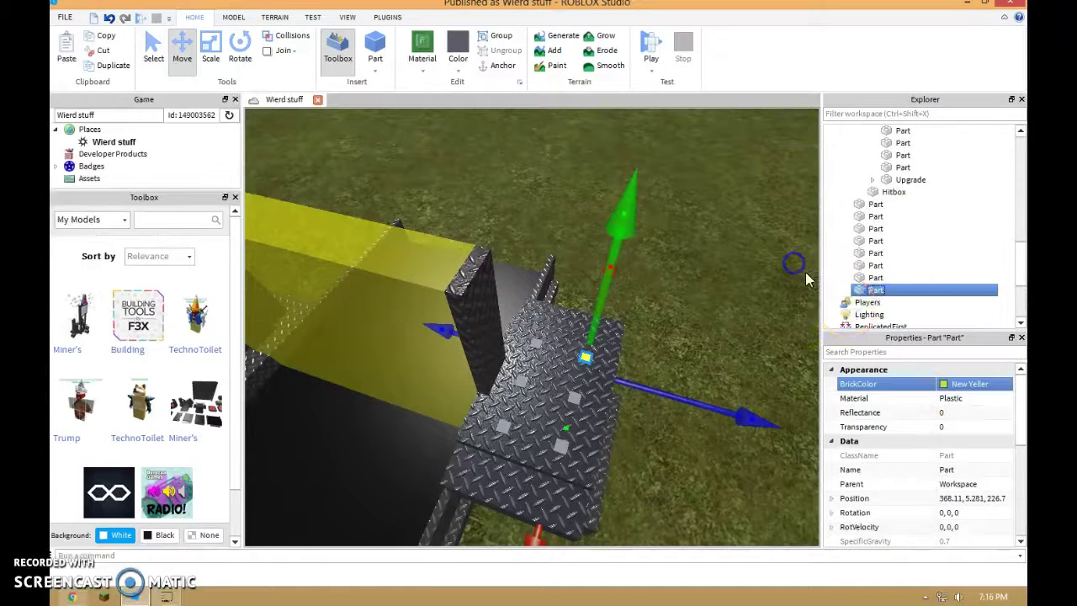
left_click(925, 278)
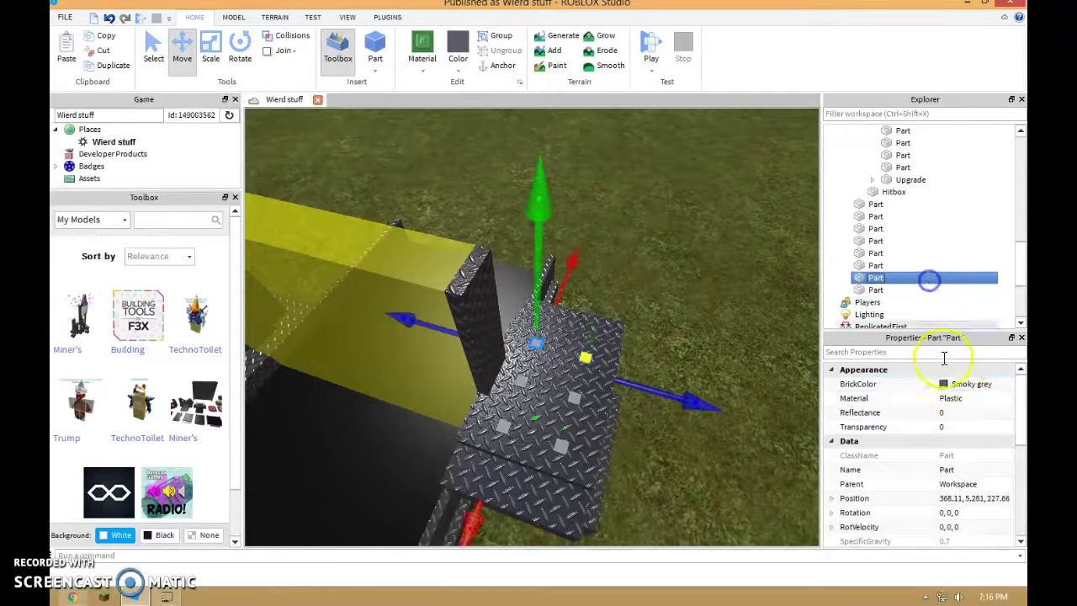
left_click(961, 384)
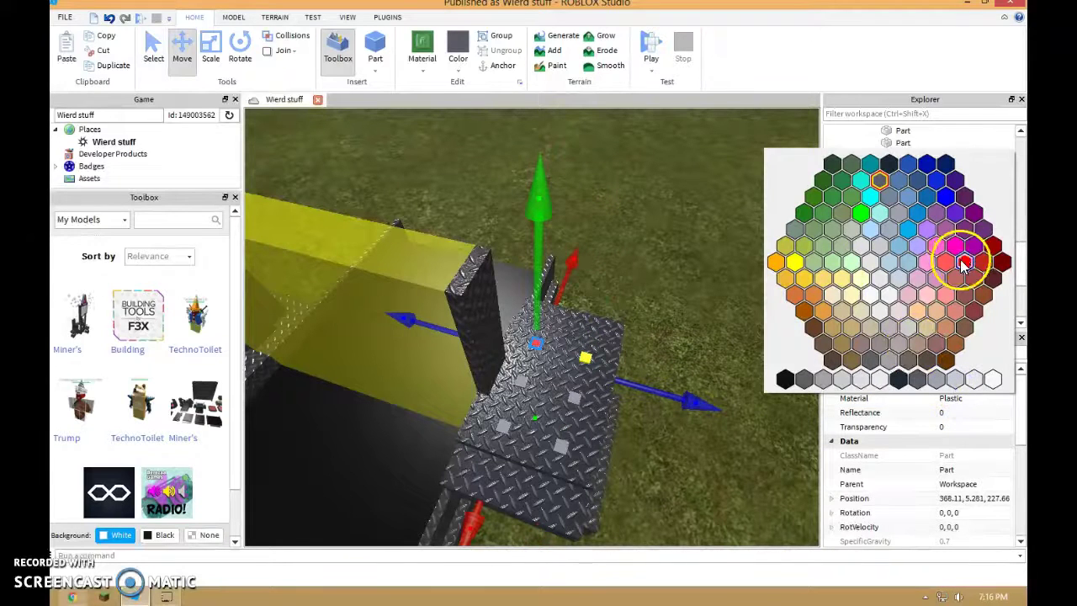
left_click(925, 167)
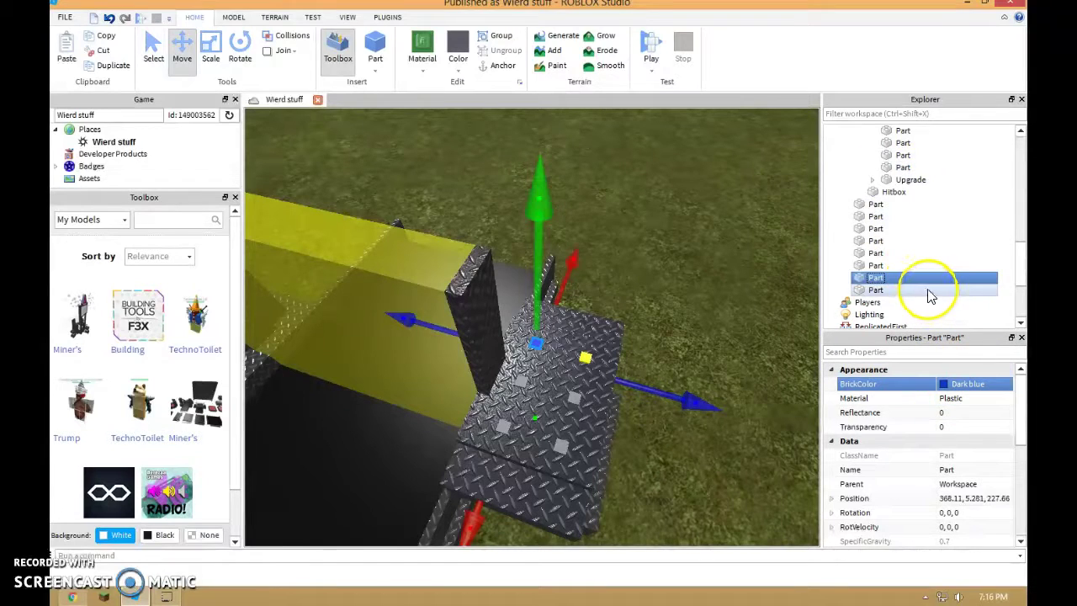
- In the middle row, colour the small part nearest the yellow panel Lime green and the outer one bright red
left_click(928, 290)
left_click(919, 266)
left_click(976, 383)
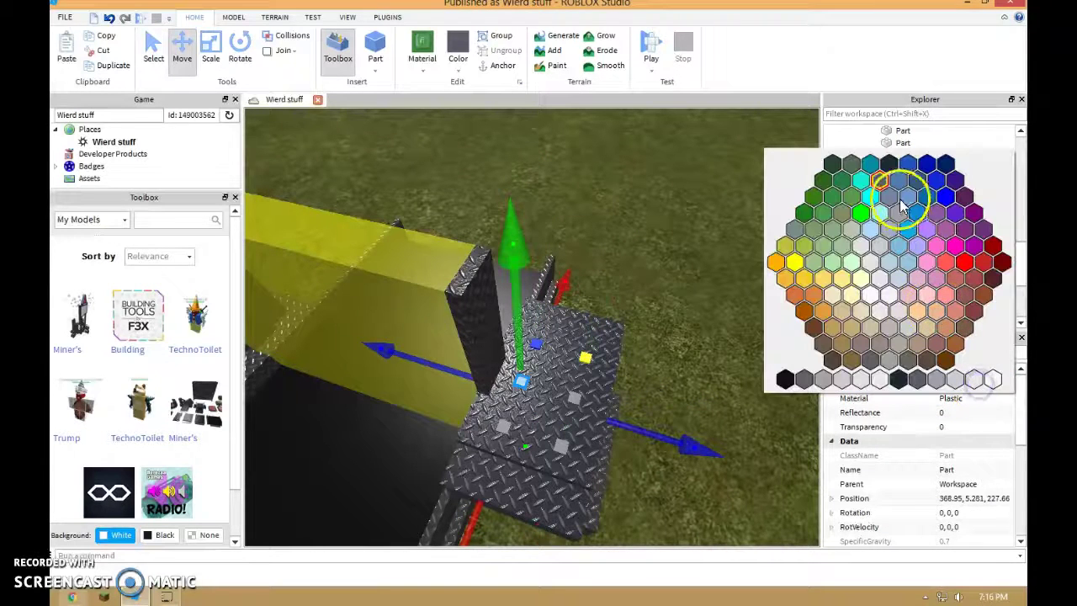
left_click(862, 218)
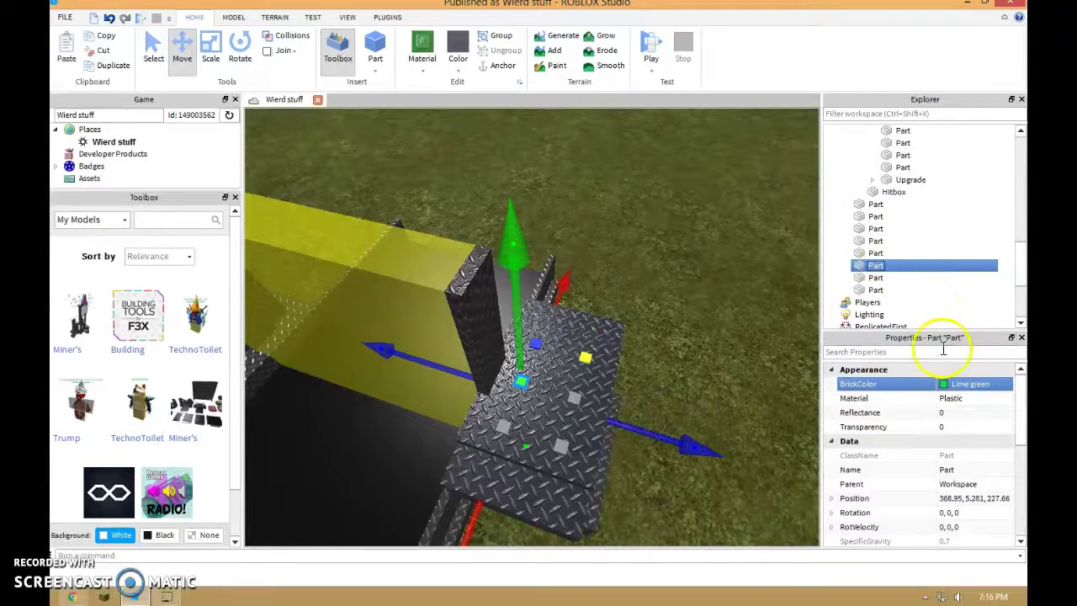
left_click(938, 253)
left_click(976, 384)
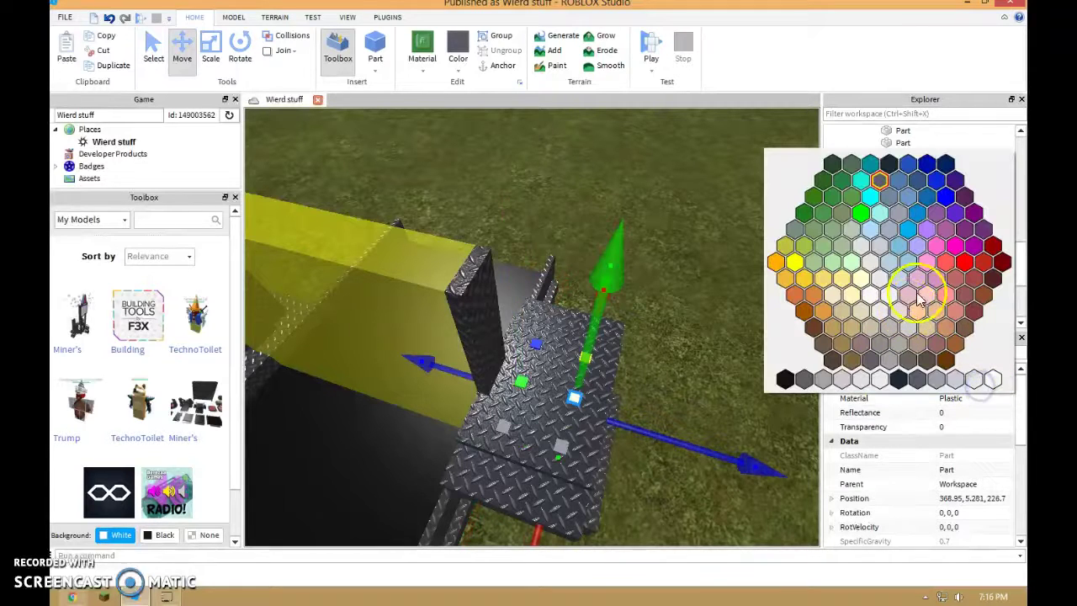
left_click(966, 263)
- Colour the first-row small part nearest the yellow panel Hot pink
left_click(937, 241)
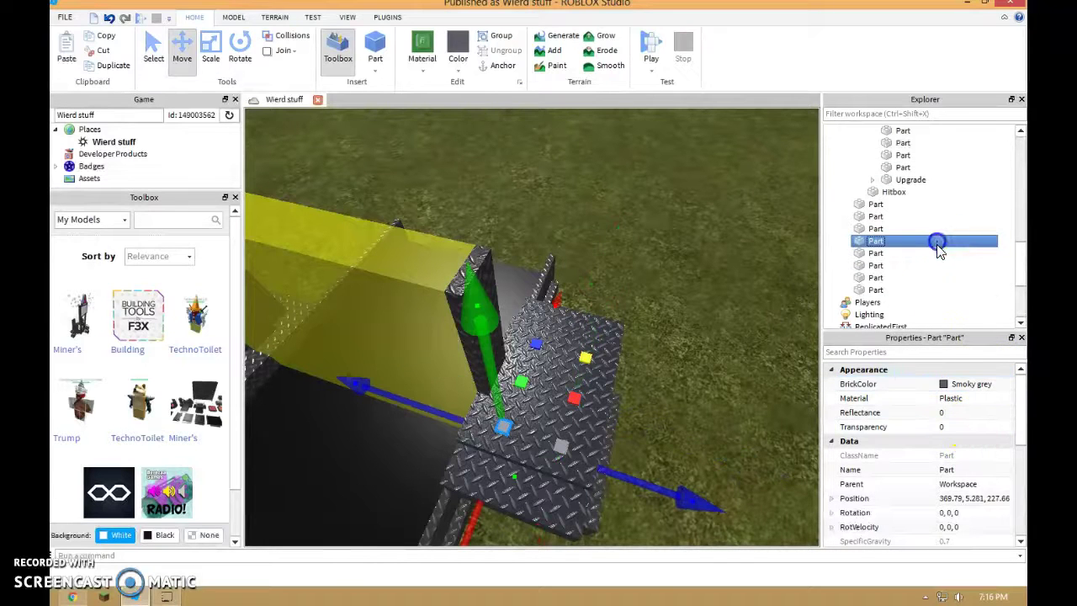
left_click(973, 385)
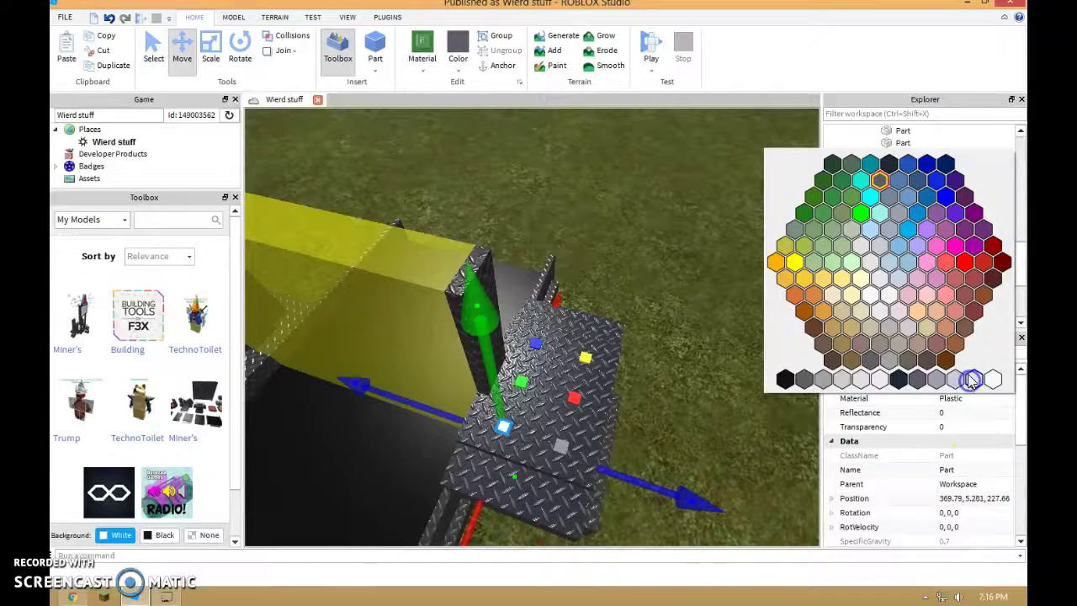
left_click(963, 241)
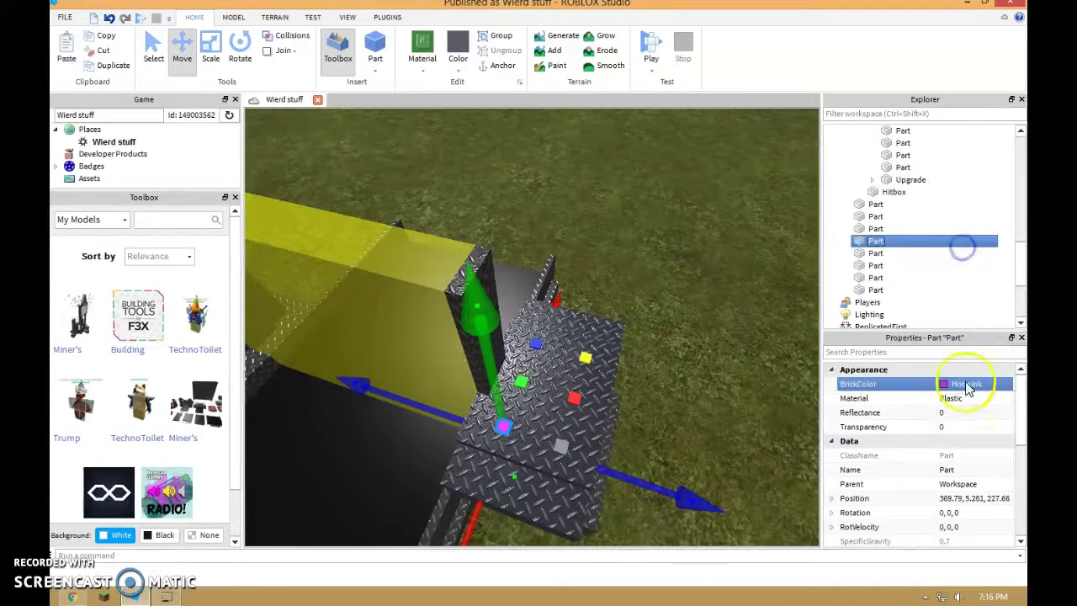
- Try several orange and yellow shades, including Deep orange, on the outer small part of the first row
left_click(927, 230)
left_click(974, 384)
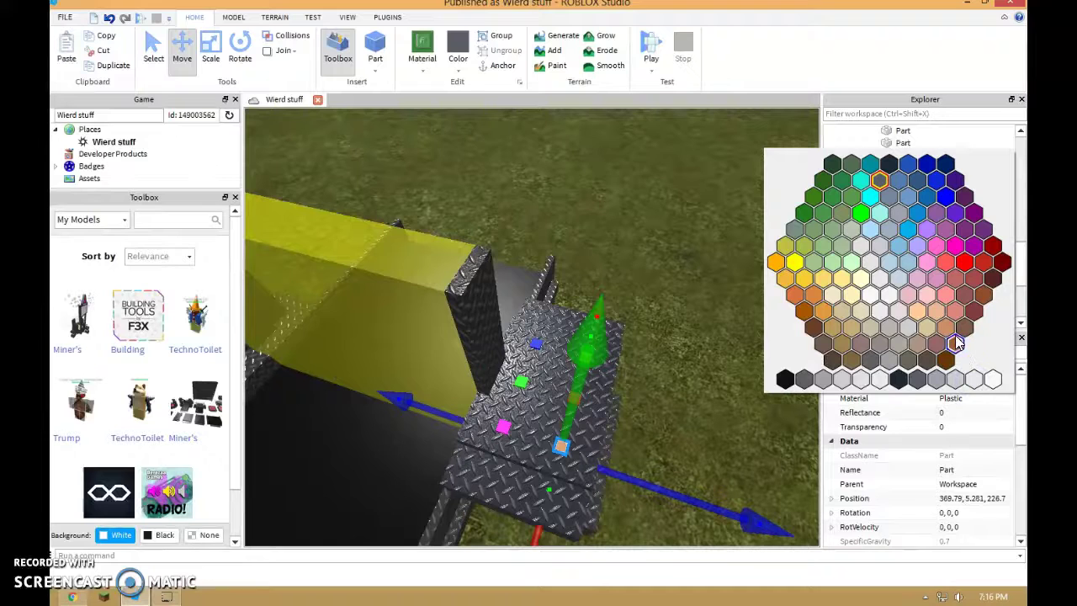
left_click(778, 265)
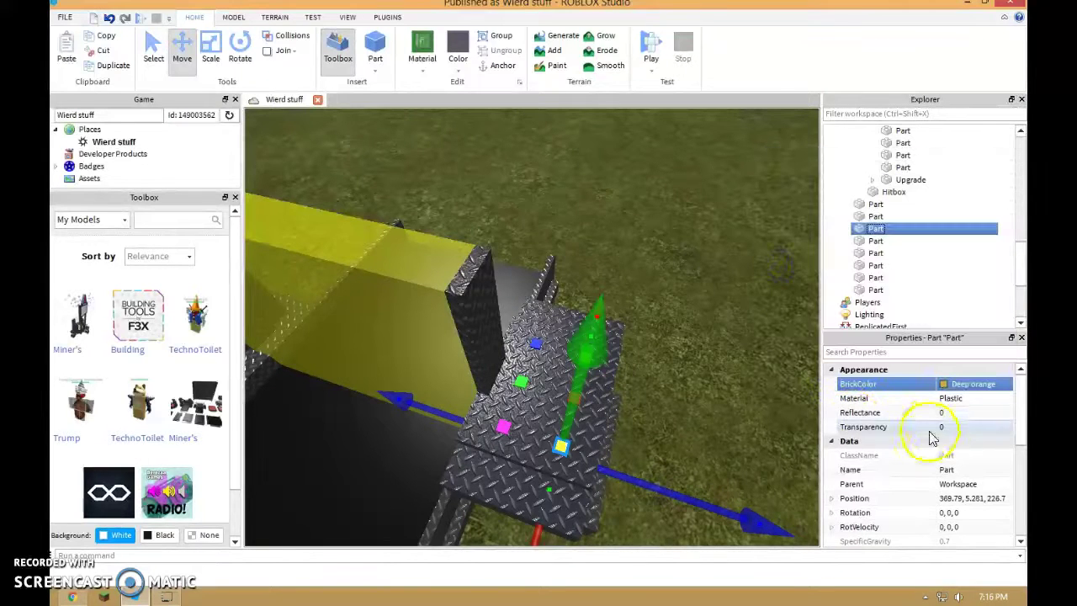
left_click(972, 394)
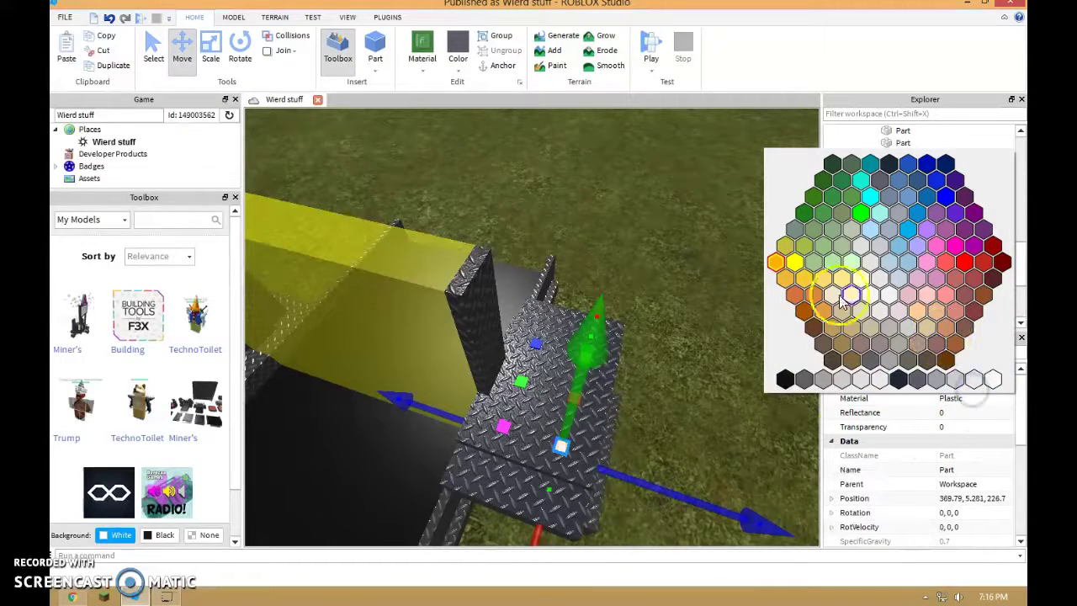
left_click(784, 280)
left_click(956, 389)
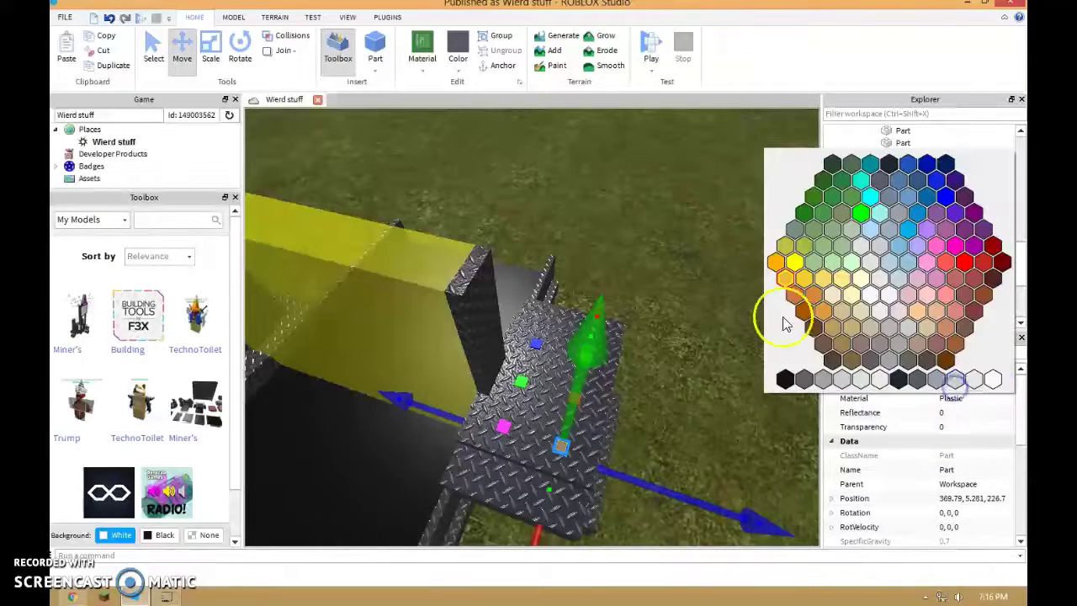
left_click(808, 282)
left_click(948, 386)
left_click(778, 264)
left_click(701, 361)
right_click_drag(700, 360, 749, 351)
- Change the outer small part of the first row to Really black
left_click(895, 203)
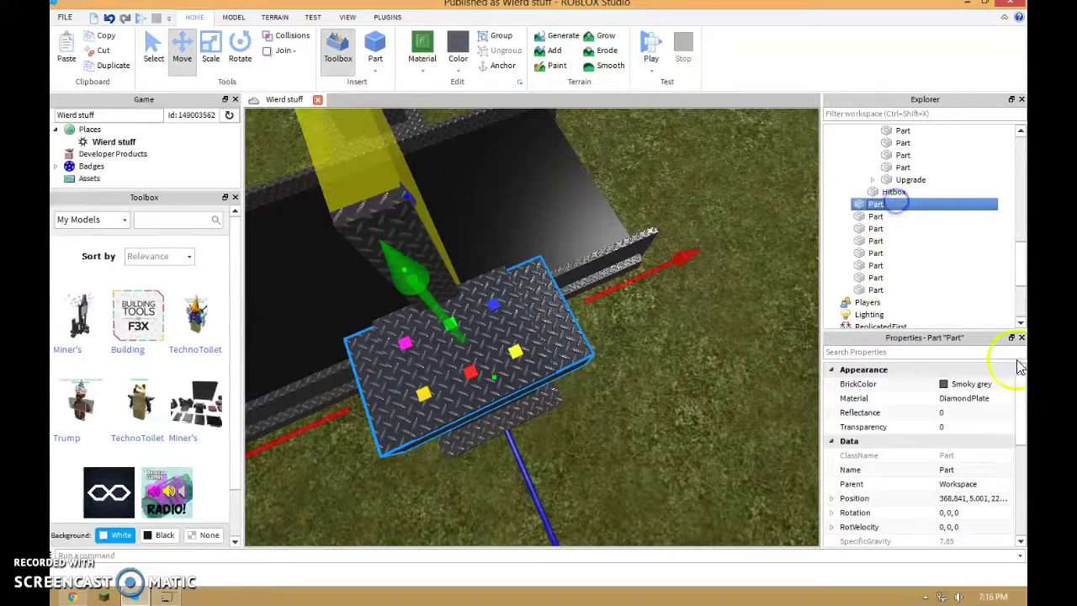
left_click(923, 229)
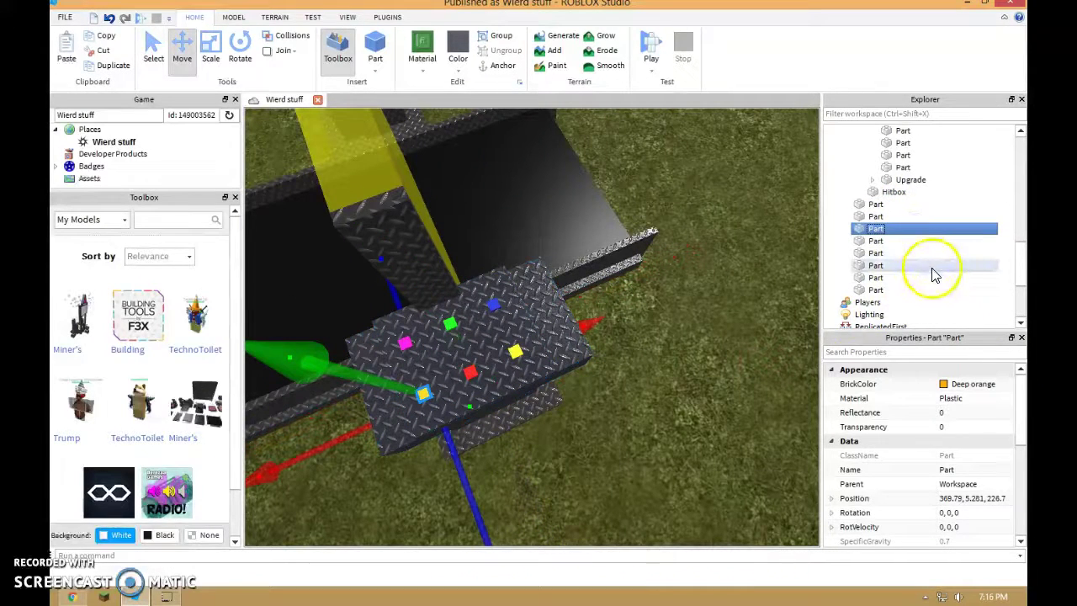
left_click(969, 385)
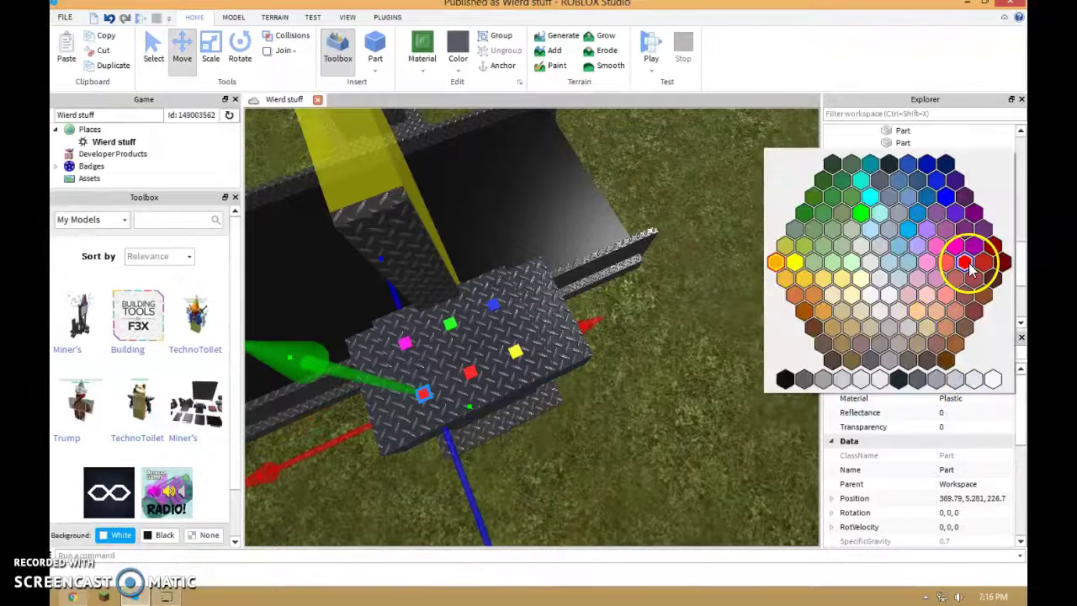
left_click(788, 379)
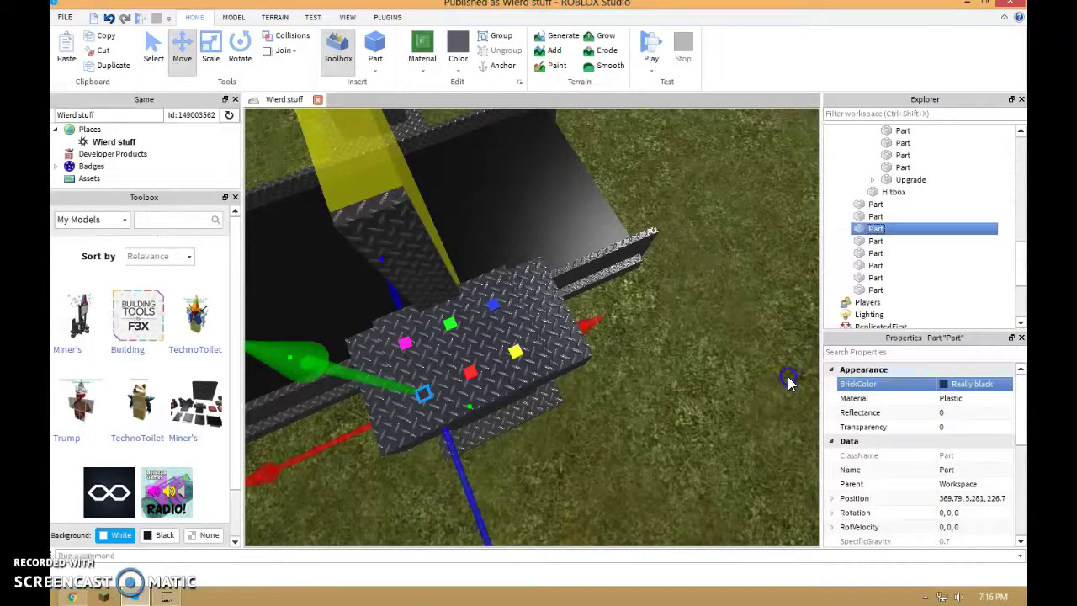
left_click(701, 386)
- Examine the whole upgrader, its coloured parts and both side blocks from the front and the back
scroll(700, 379, "down", 5)
right_click_drag(700, 378, 665, 372)
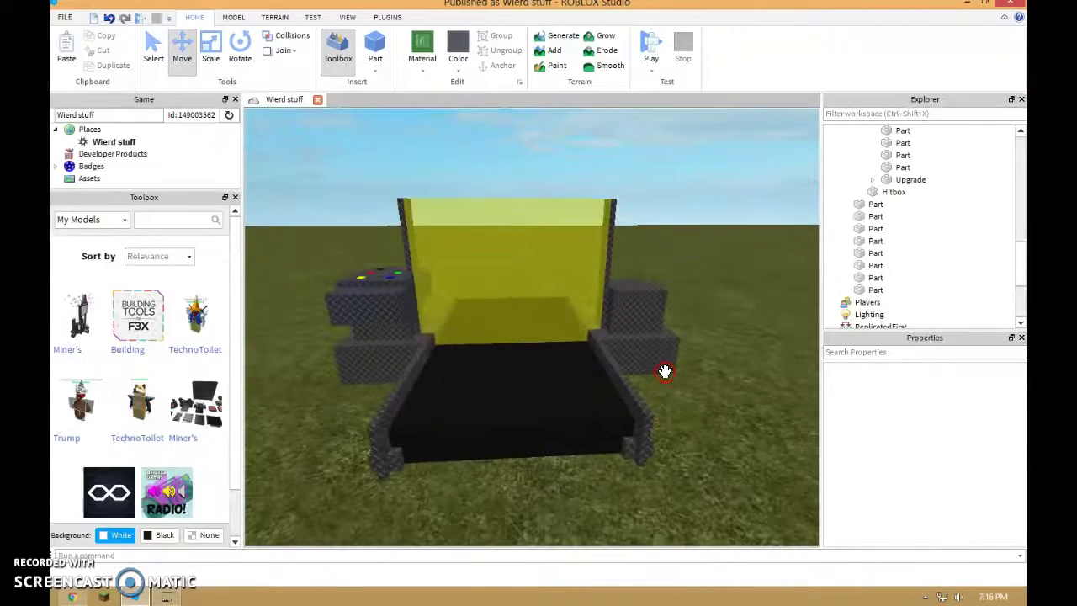
key("e")
right_click(665, 372)
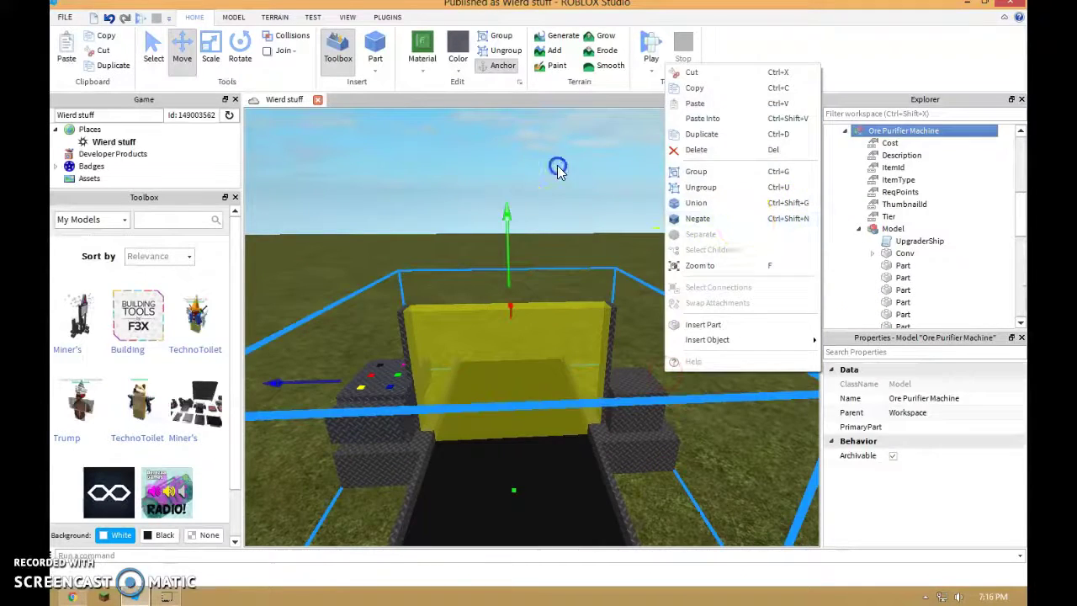
left_click(558, 163)
key("d")
right_click_drag(734, 320, 734, 319)
key("d")
right_click_drag(814, 271, 814, 271)
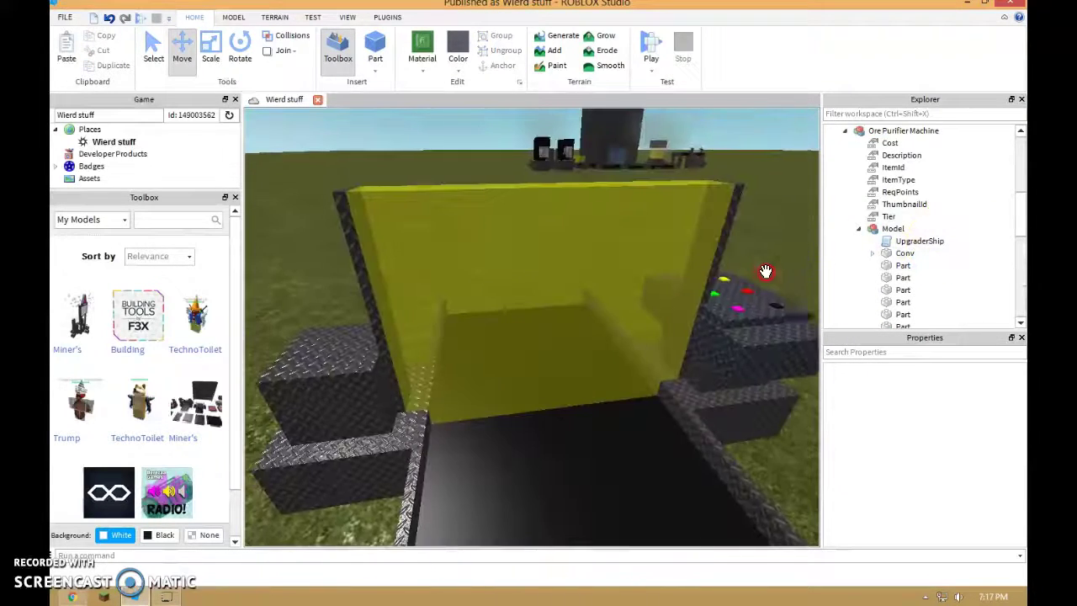
key("a")
scroll(894, 254, "down", 6)
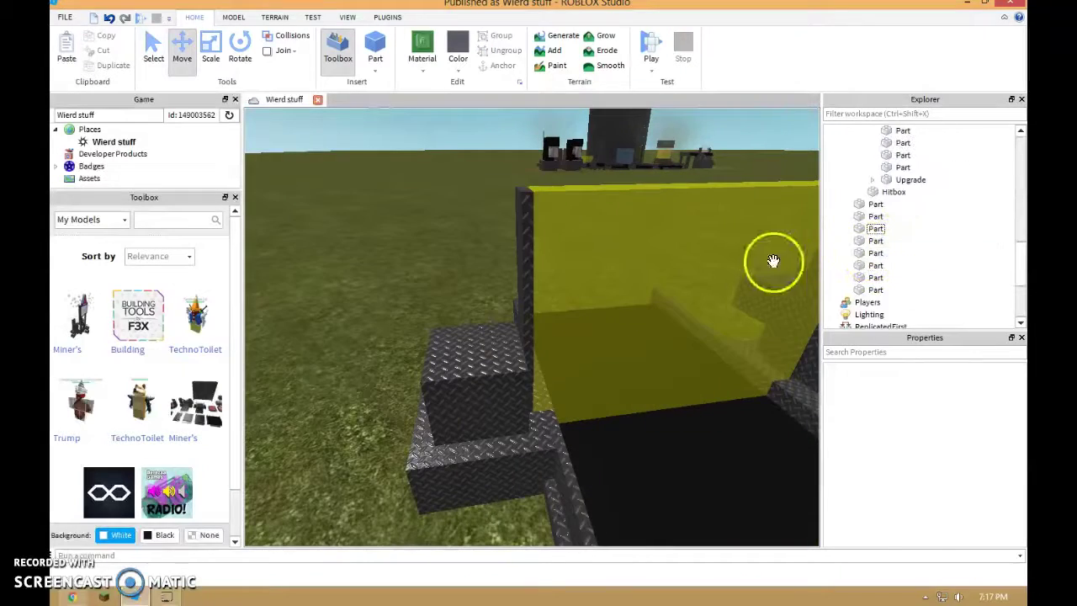
- Check the extent of the model's Hitbox and look closely at the plain side block opposite the coloured parts
left_click(901, 192)
right_click_drag(618, 233, 618, 234)
key("s")
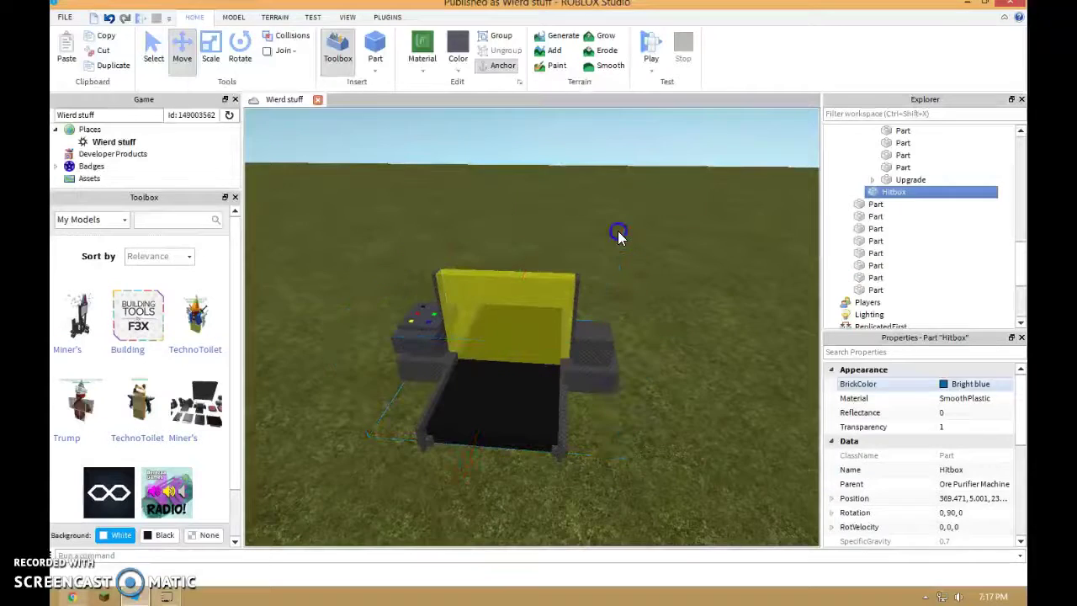
left_click(619, 234)
key("w")
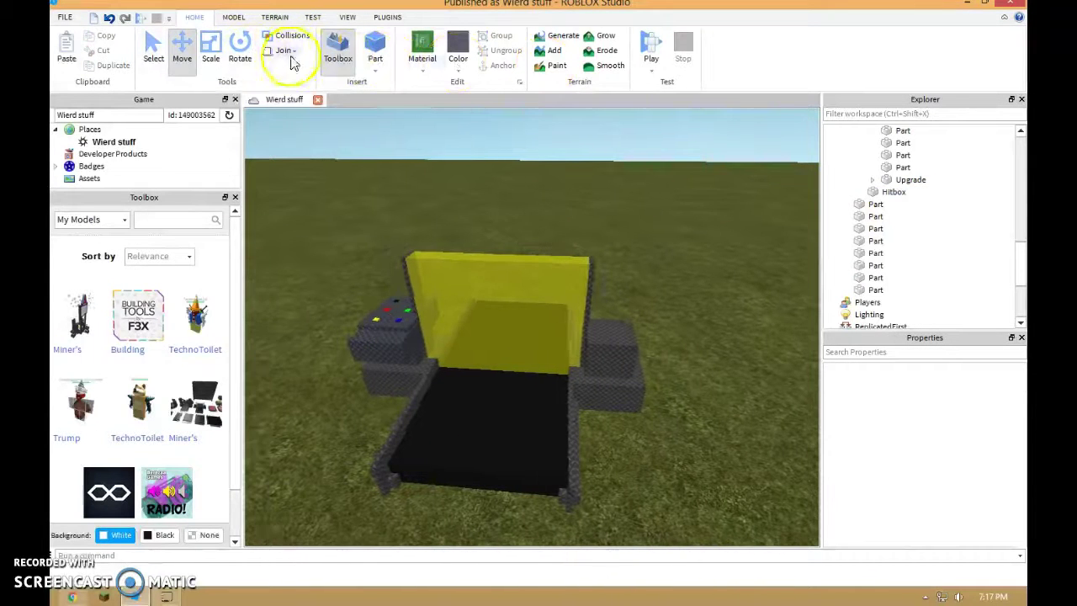
left_click(183, 50)
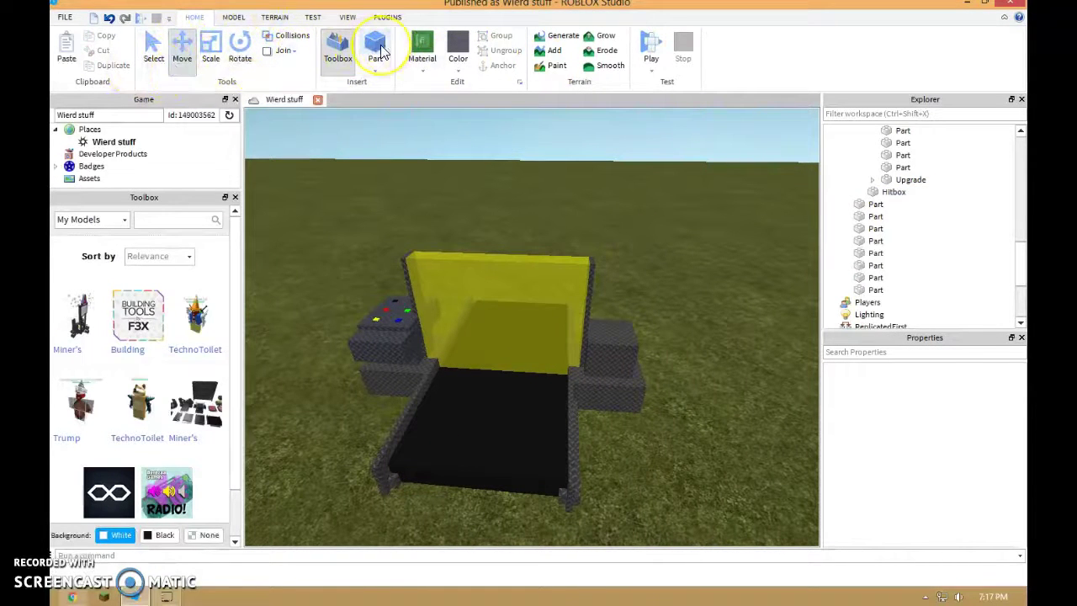
key("d")
key("w")
key("q")
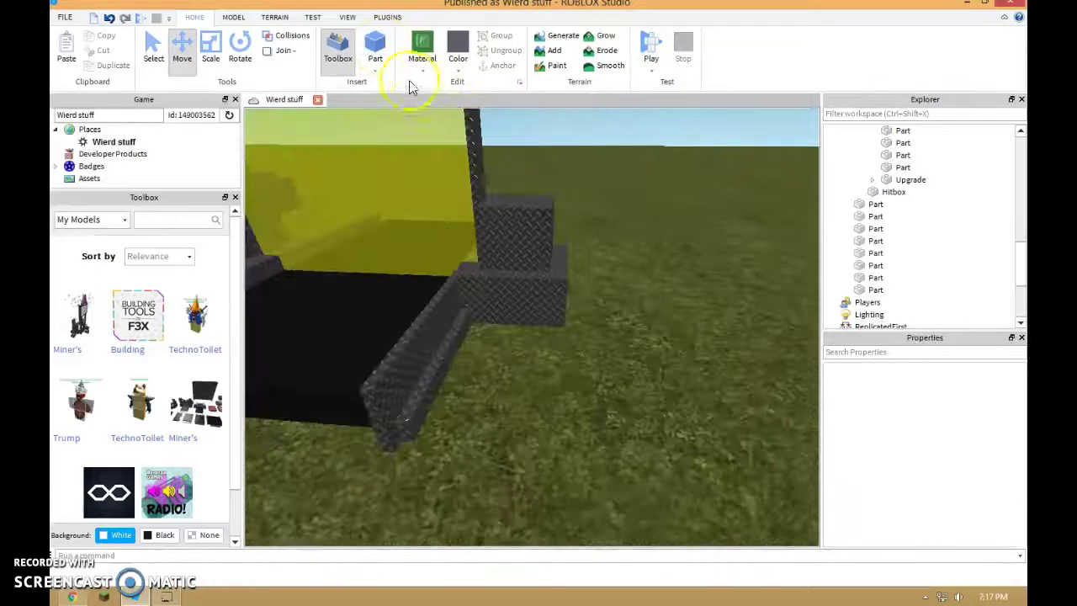
- Insert a new part and place it on top of the plain side block opposite the coloured parts
left_click(386, 57)
left_click_drag(520, 249, 594, 312)
right_click_drag(594, 313, 594, 312)
left_click_drag(595, 312, 598, 188)
right_click_drag(599, 200, 600, 203)
left_click_drag(644, 281, 549, 287)
right_click_drag(549, 288, 550, 288)
scroll(522, 266, "down", 3)
left_click_drag(457, 163, 458, 195)
left_click_drag(562, 253, 580, 261)
right_click_drag(581, 261, 593, 265)
right_click_drag(681, 309, 680, 314)
left_click_drag(673, 271, 656, 266)
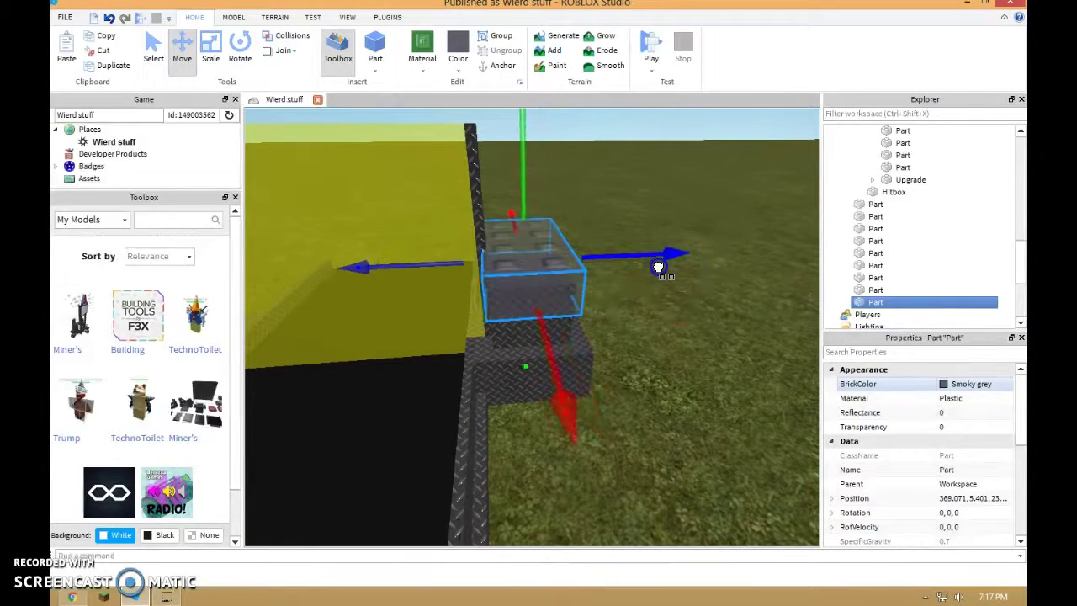
- Narrow the new part from both sides so that its footprint fits on the plain side block
key("a")
left_click(209, 59)
right_click_drag(455, 152, 454, 167)
left_click_drag(577, 320, 540, 329)
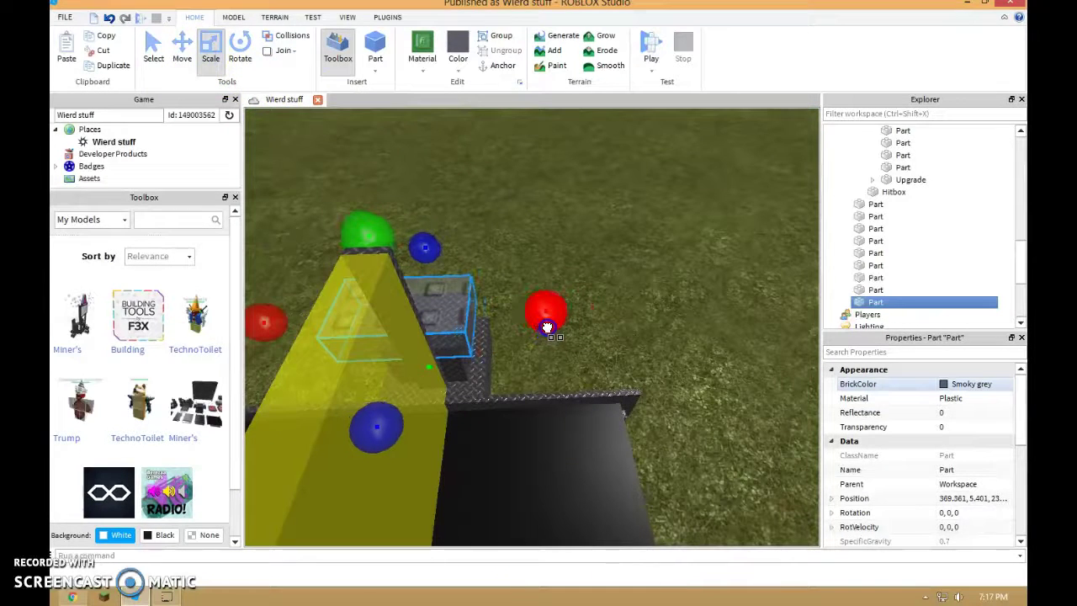
key("a")
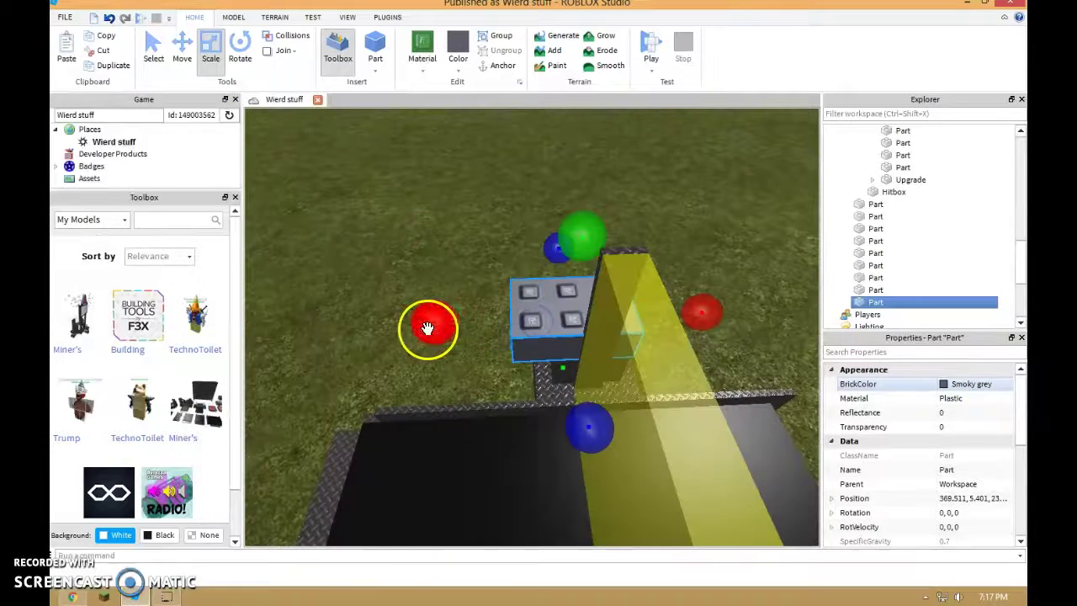
left_click_drag(427, 328, 464, 325)
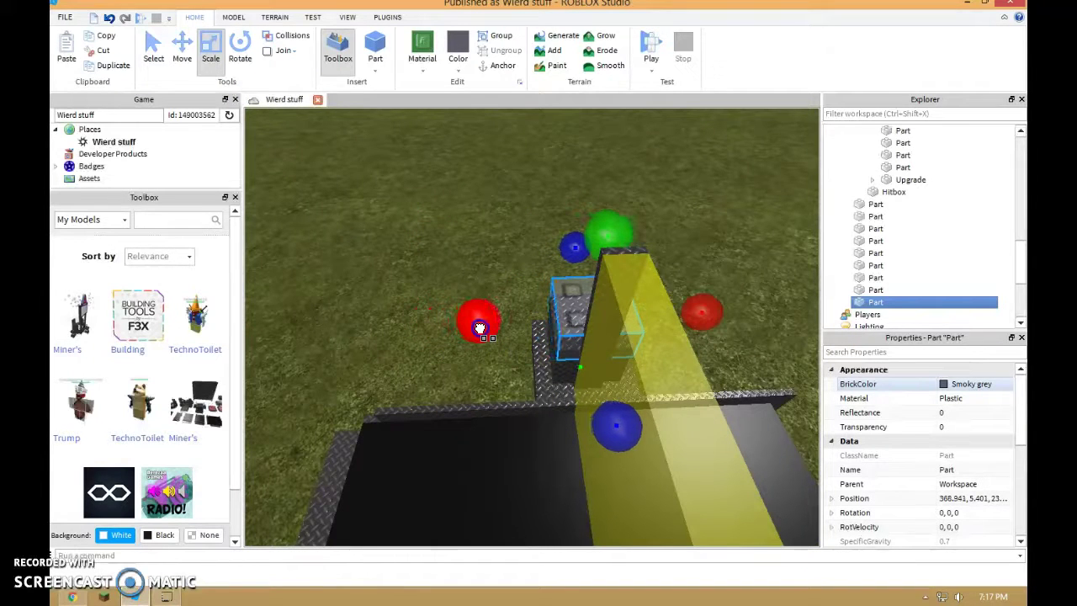
right_click_drag(476, 327, 479, 325)
left_click_drag(565, 315, 564, 344)
mouse_move(345, 468)
left_mouse_down()
mouse_move(358, 467)
mouse_move(346, 475)
left_mouse_up()
right_click_drag(486, 437, 630, 454)
left_click_drag(695, 449, 683, 443)
left_click_drag(445, 345, 462, 350)
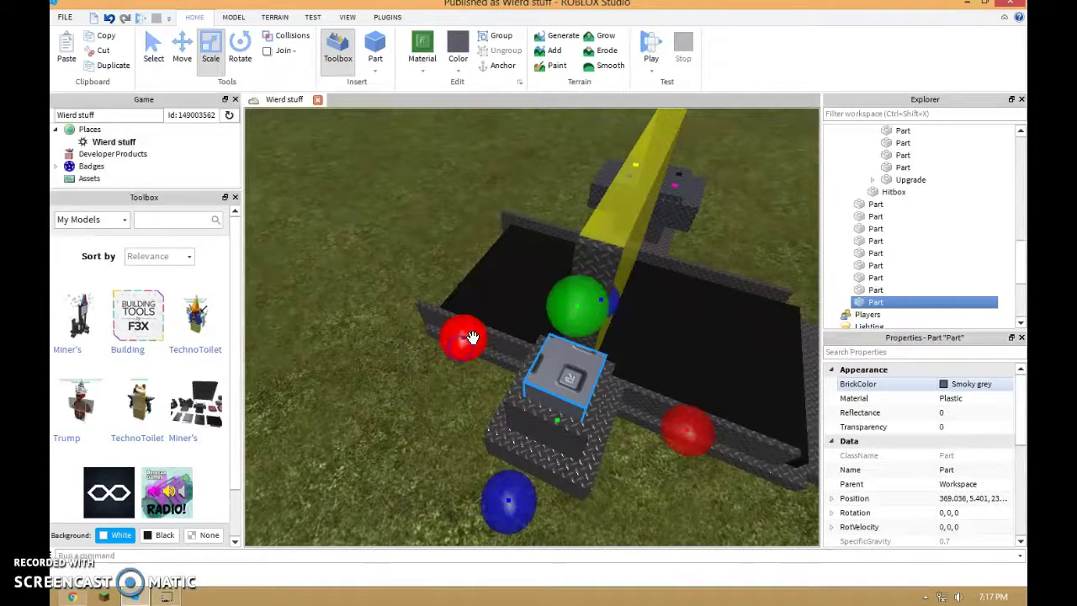
- Apply the Diamond Plate material to the new part and stretch it upward into a column
left_click(441, 67)
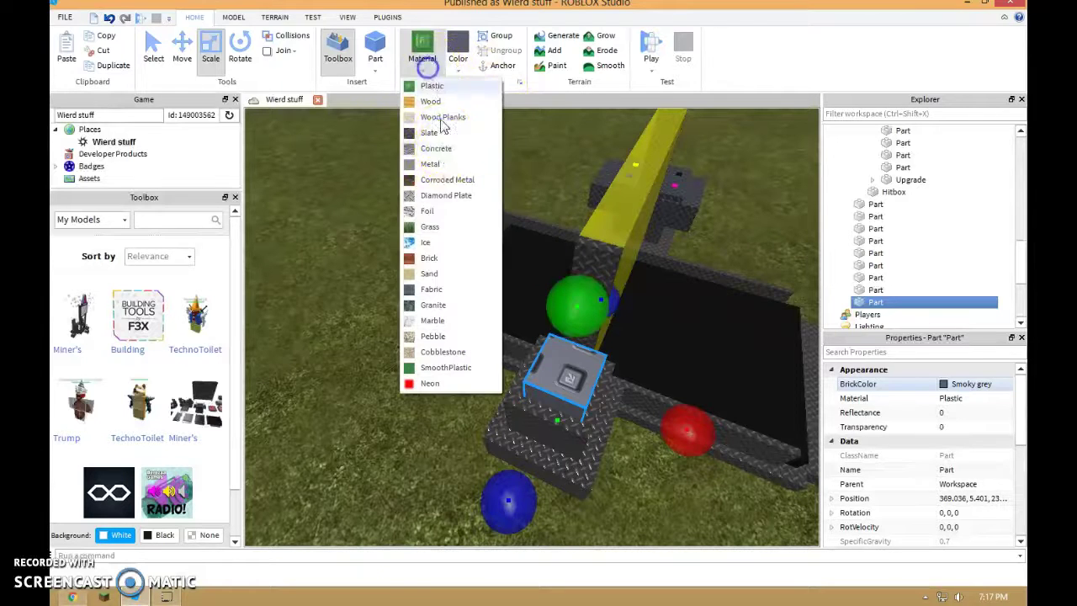
left_click(453, 197)
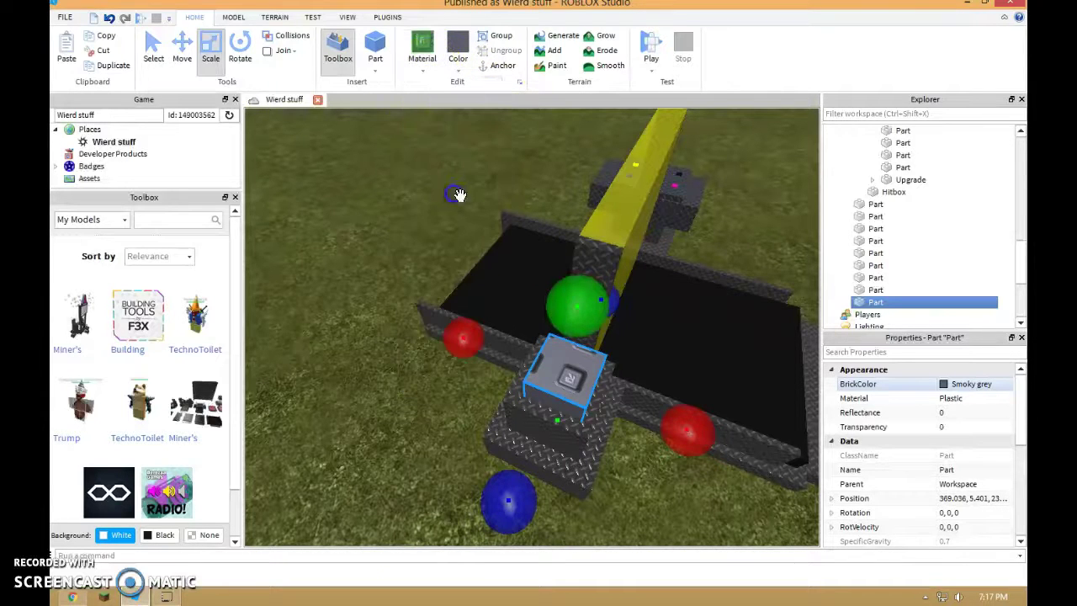
right_click_drag(599, 270, 603, 250)
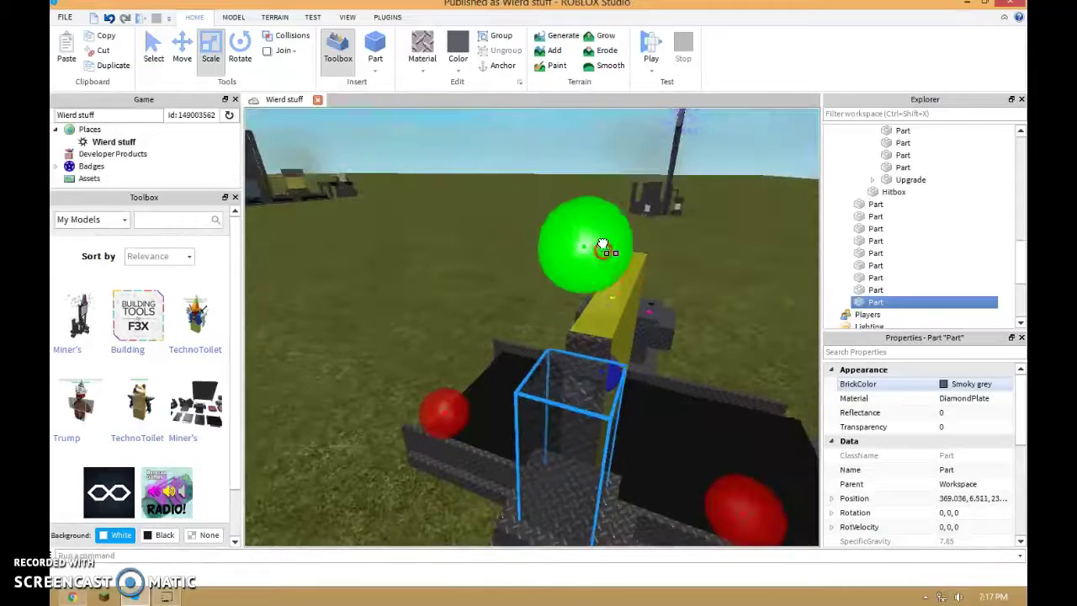
left_click_drag(603, 250, 586, 202)
right_click_drag(587, 202, 568, 257)
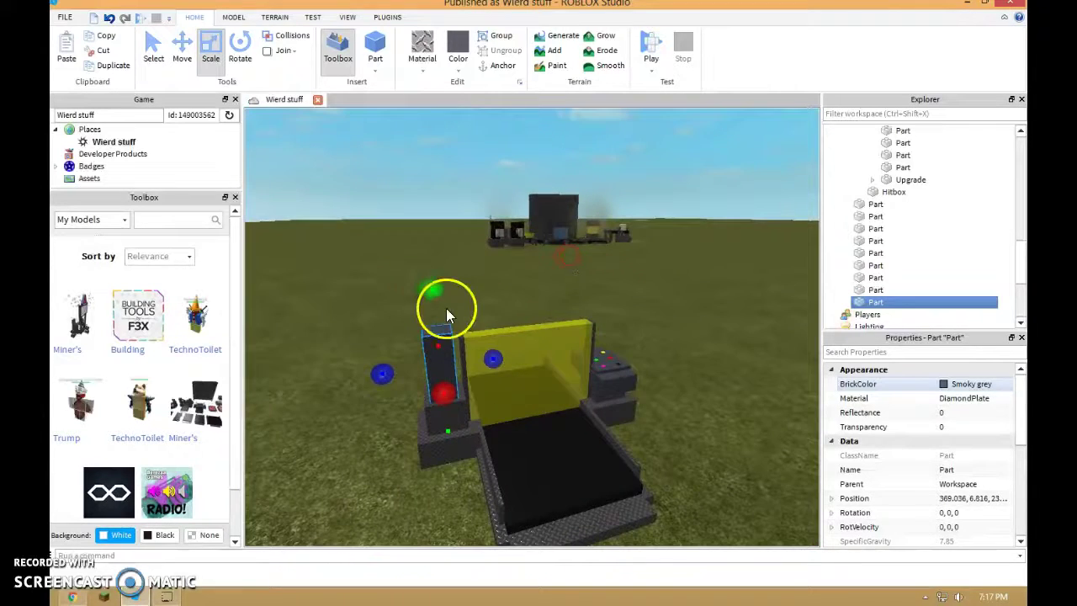
- Adjust the column's height so that it stands clearly above the yellow panel
right_click_drag(465, 324, 464, 325)
scroll(535, 324, "up", 2)
right_click_drag(536, 323, 538, 323)
left_click_drag(488, 305, 488, 278)
right_click_drag(485, 289, 488, 278)
key("s")
key("d")
right_click_drag(578, 339, 577, 348)
key("a")
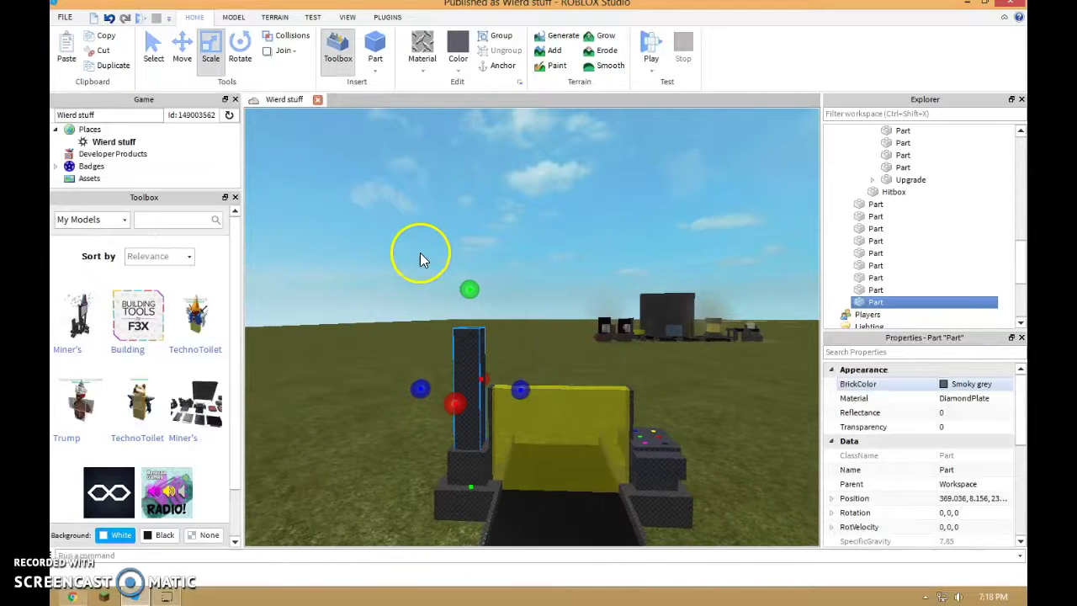
key("w")
left_click_drag(445, 268, 444, 306)
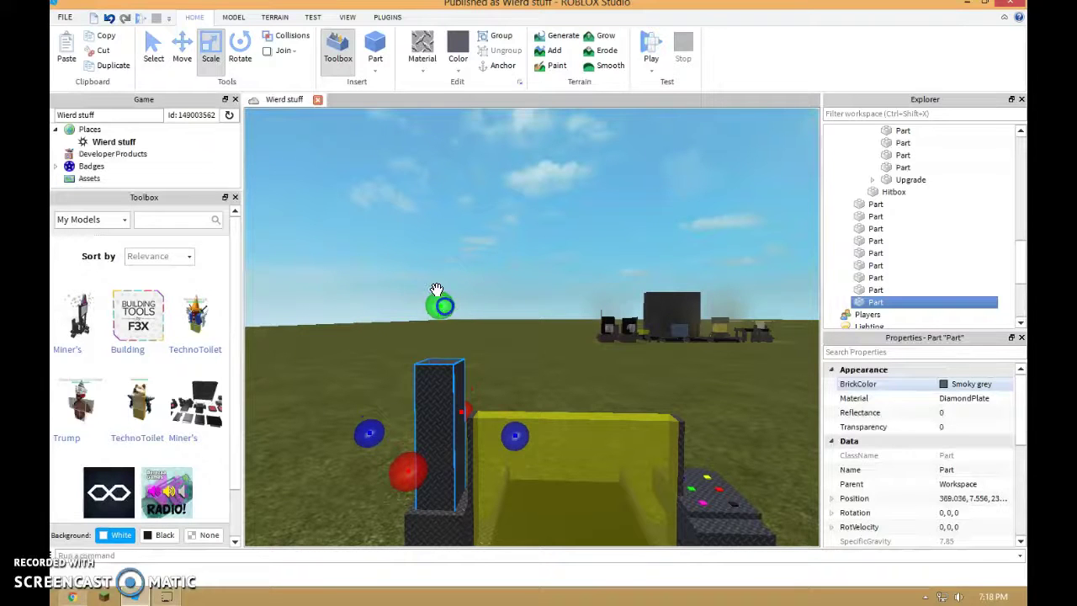
- Duplicate the column and shorten the copy from below to a small block at the column's upper end
left_click(120, 71)
left_click(182, 48)
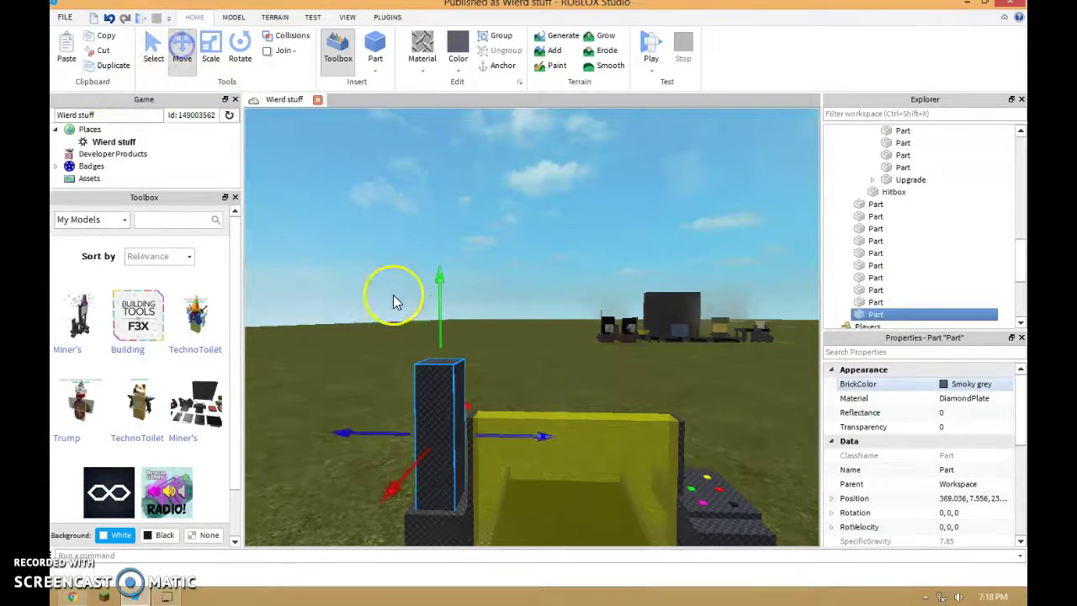
left_click(216, 58)
right_click_drag(358, 244, 357, 246)
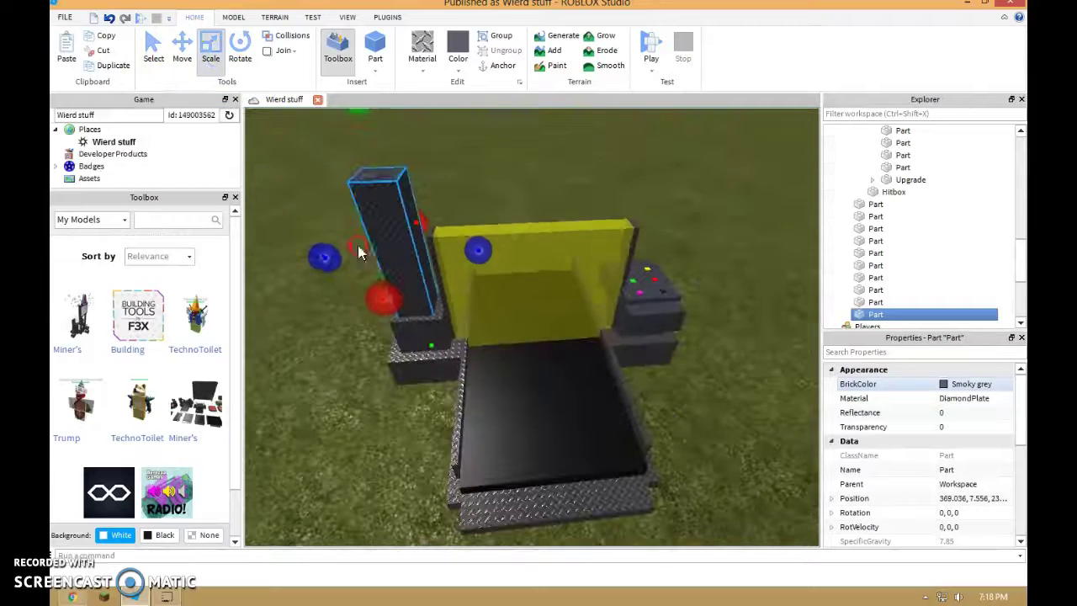
left_click_drag(430, 360, 429, 274)
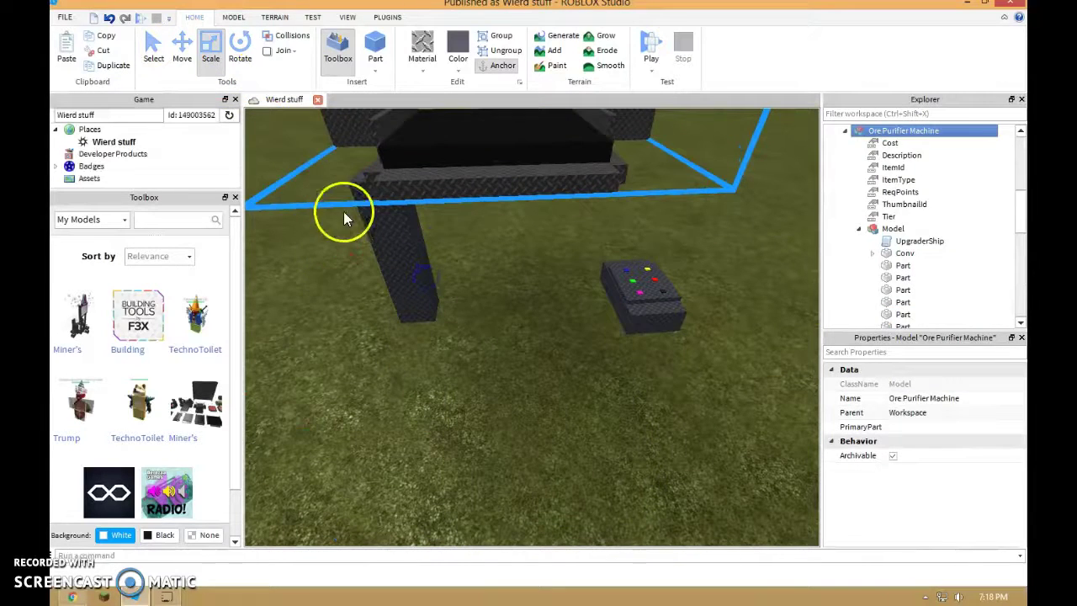
key("ctrl+z")
left_click(410, 242)
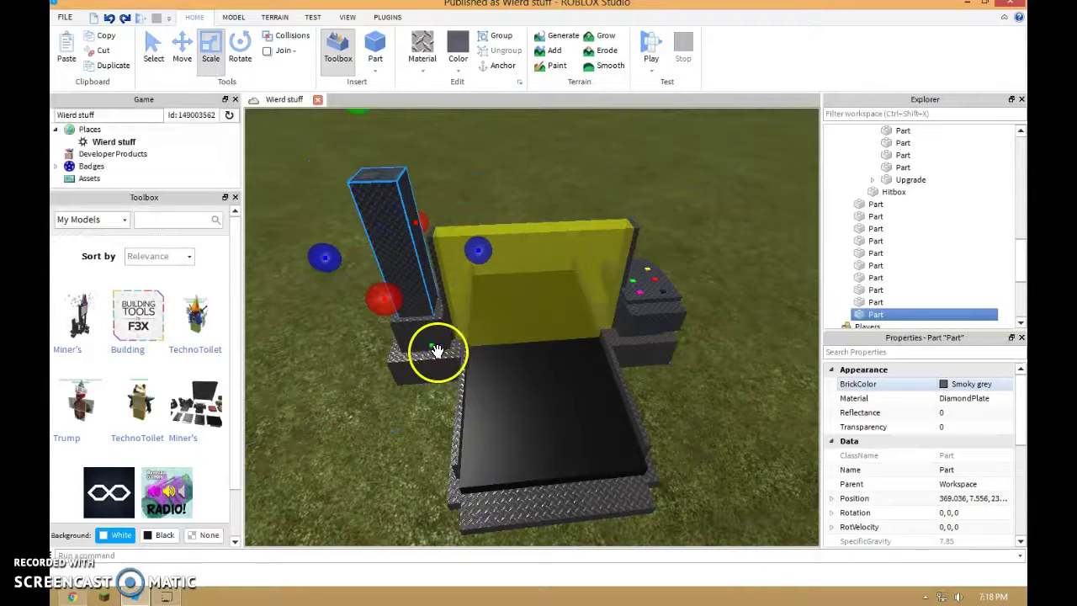
left_click_drag(430, 352, 407, 259)
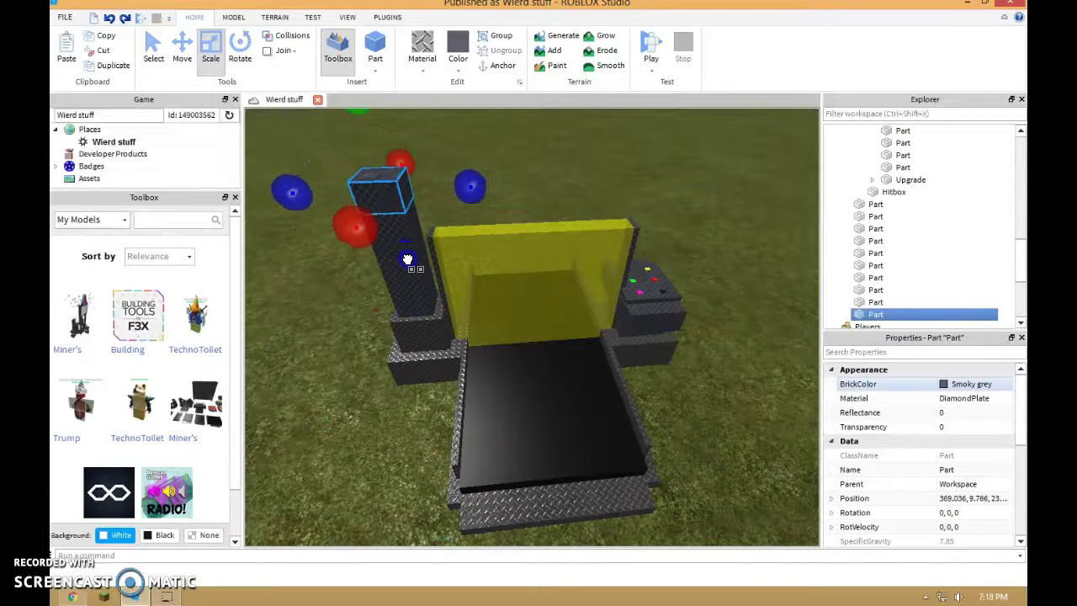
- Stretch the duplicated block sideways into a beam that crosses above the yellow panel and reaches over the coloured parts
left_click_drag(443, 218, 709, 190)
right_click_drag(686, 206, 686, 206)
key("d")
right_click_drag(562, 225, 608, 202)
right_click_drag(632, 251, 632, 250)
left_click(618, 288)
right_click_drag(616, 287, 616, 287)
left_click(600, 273)
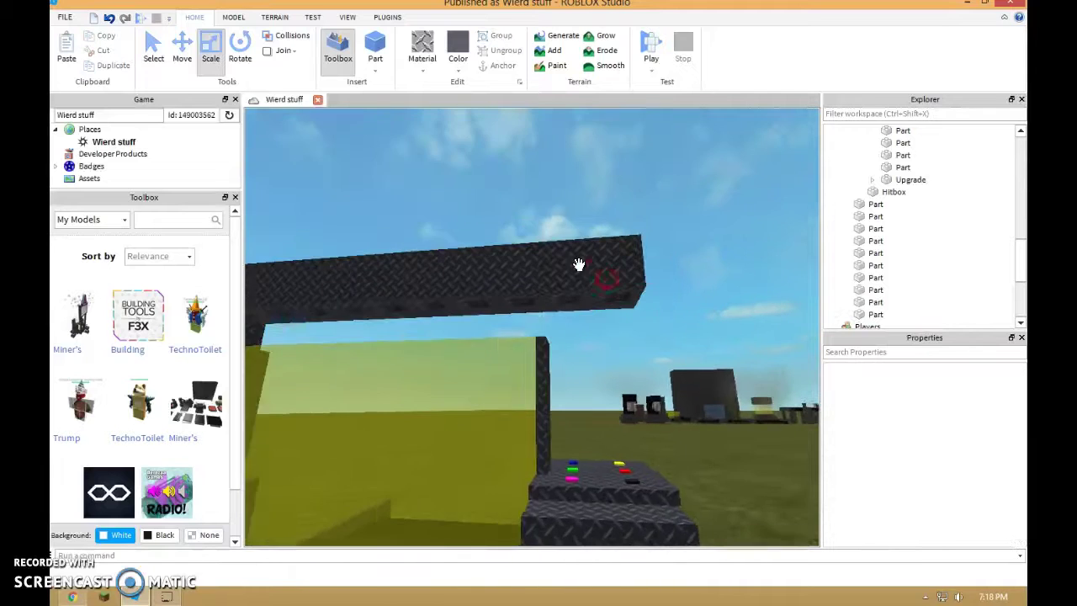
scroll(579, 262, "up", 1)
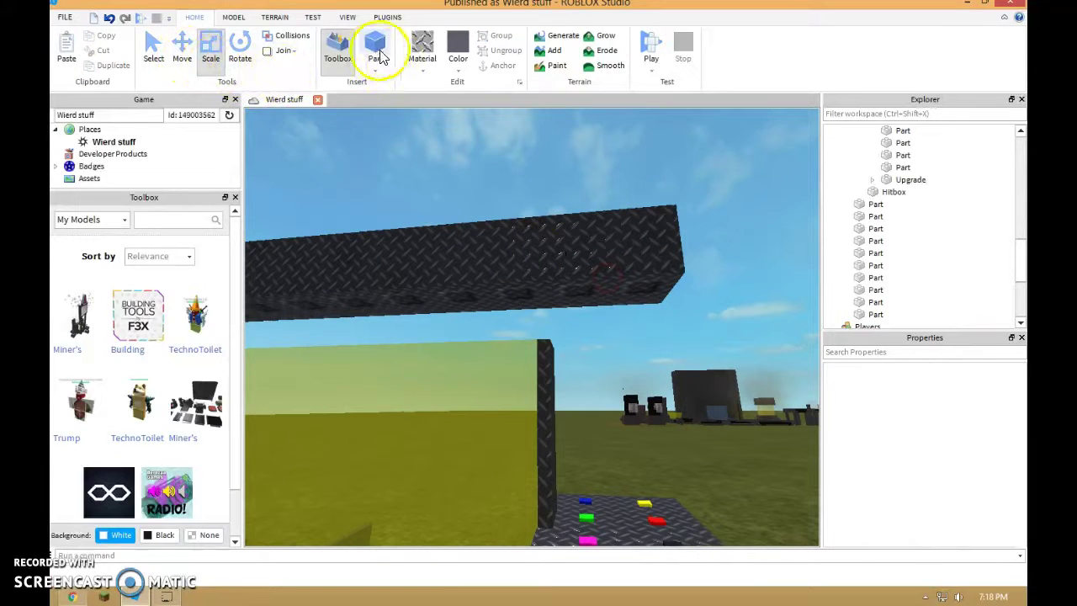
- Choose the Neon material and insert a new part near the free end of the beam
left_click(424, 72)
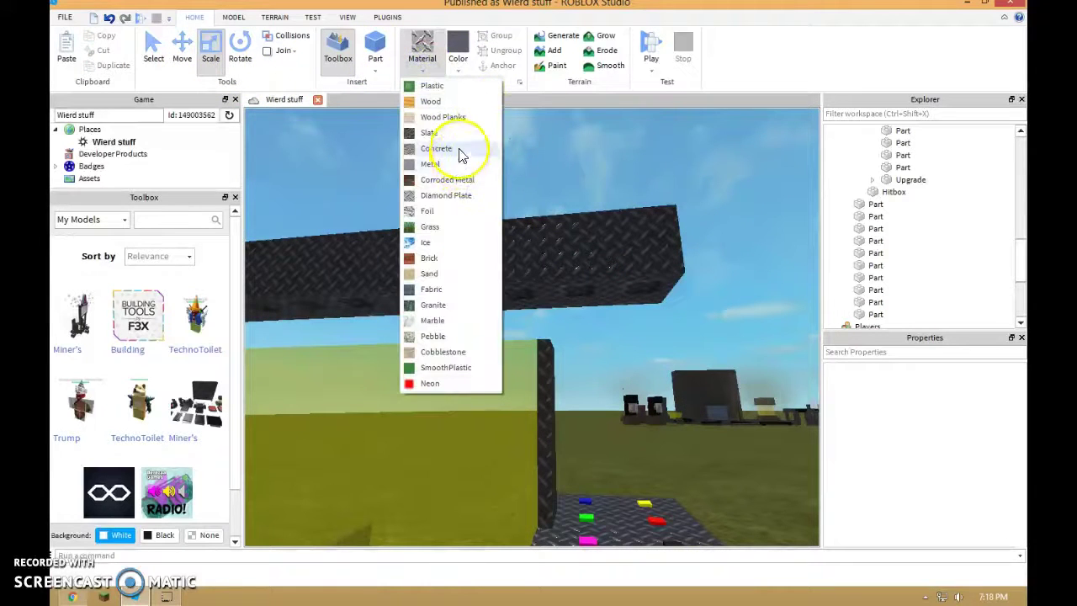
left_click(454, 383)
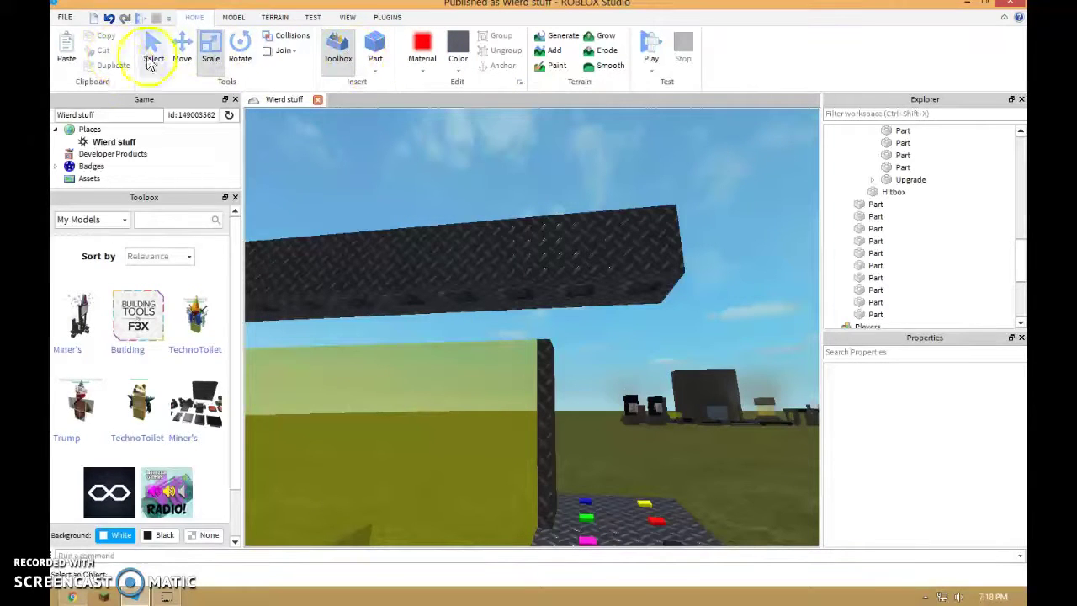
left_click(386, 55)
right_click_drag(600, 215, 599, 217)
key("s")
right_click_drag(534, 243, 534, 246)
left_click(368, 45)
left_click_drag(526, 337, 532, 313)
key("w")
right_click_drag(534, 312, 532, 312)
left_click_drag(531, 312, 532, 312)
right_click_drag(532, 312, 532, 312)
left_click_drag(532, 312, 532, 313)
right_click_drag(532, 312, 532, 312)
left_click_drag(532, 312, 418, 260)
right_click_drag(418, 260, 429, 271)
- Shrink the Neon part's width to a thin strip beside the yellow panel's edge
key("s")
left_click_drag(451, 263, 370, 275)
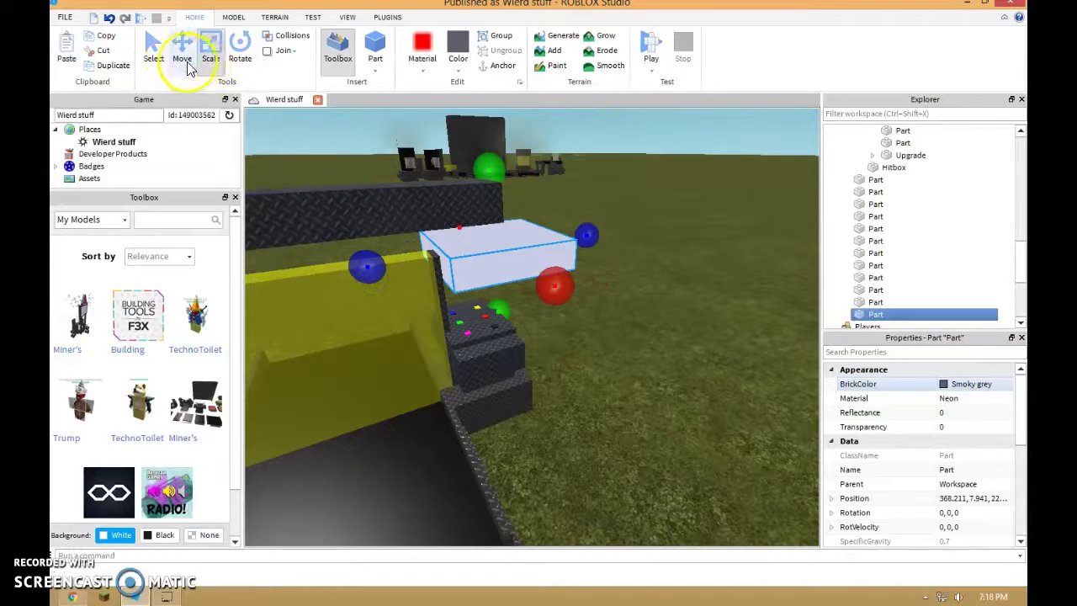
left_click_drag(583, 233, 455, 261)
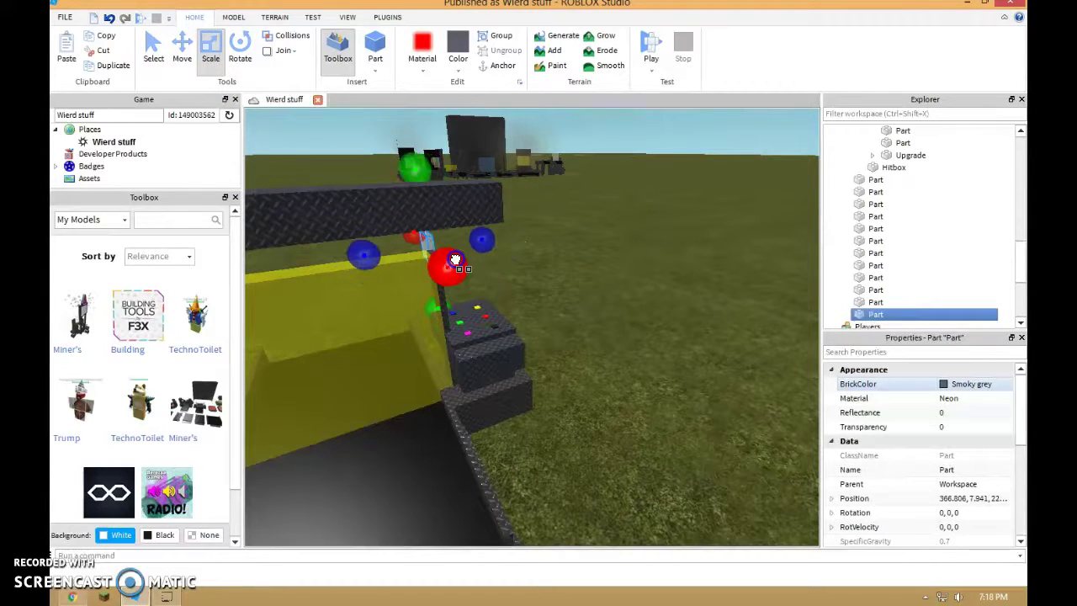
scroll(357, 126, "up", 2)
- Move the Neon strip over the coloured parts and up against the underside of the beam's free end
left_click(183, 44)
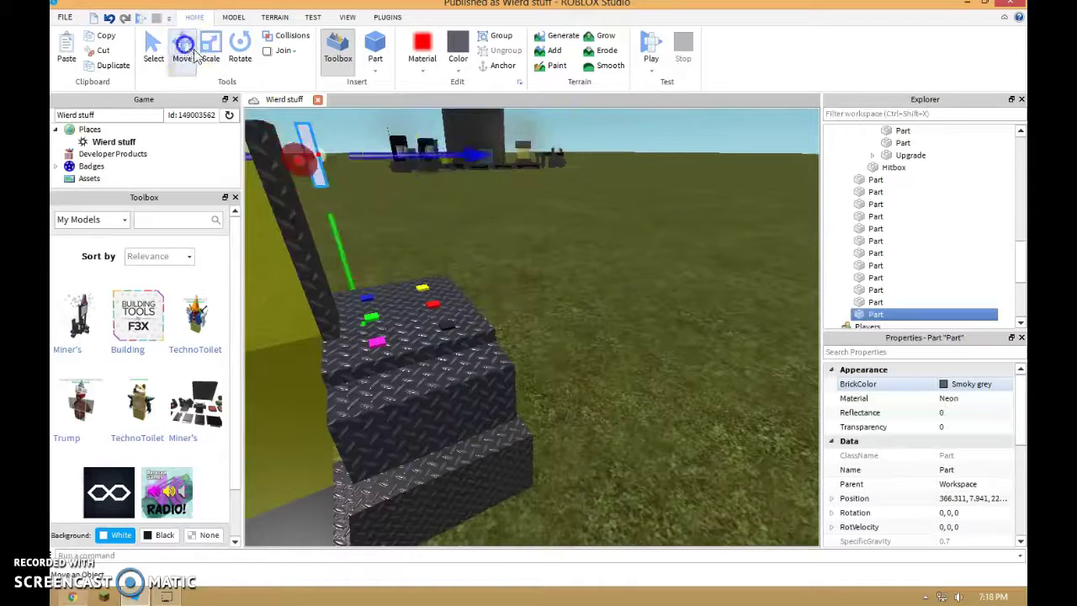
scroll(392, 152, "down", 2)
left_click_drag(505, 224, 562, 225)
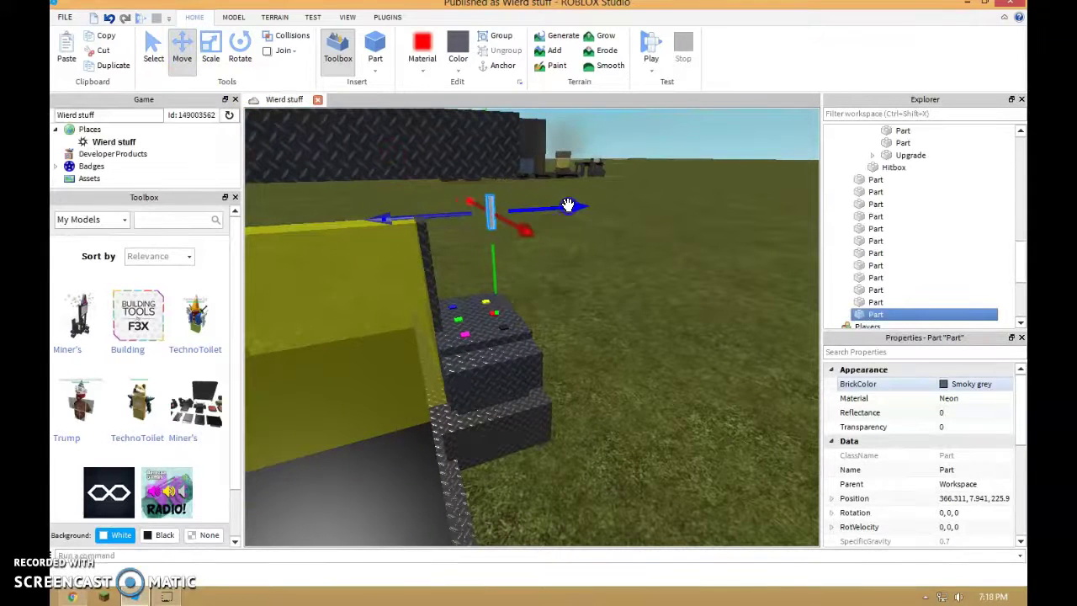
left_click_drag(482, 235, 504, 303)
scroll(505, 301, "up", 2)
right_click_drag(505, 301, 495, 232)
left_click_drag(483, 200, 495, 157)
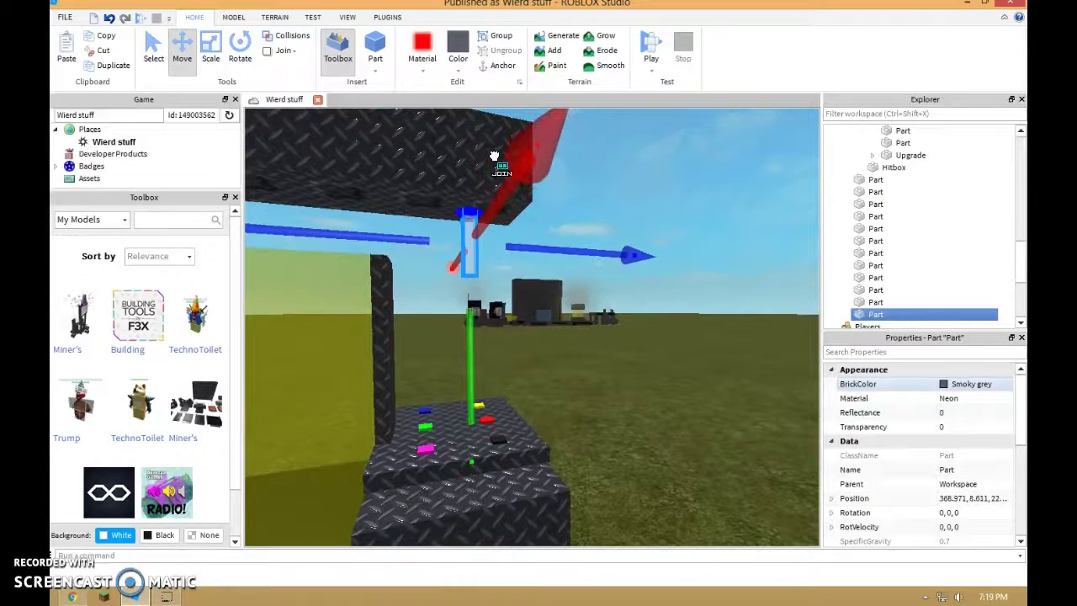
- Flatten the Neon part and widen it into a thin square plate that fits the underside of the beam's end
left_click(215, 57)
left_click_drag(472, 418, 469, 375)
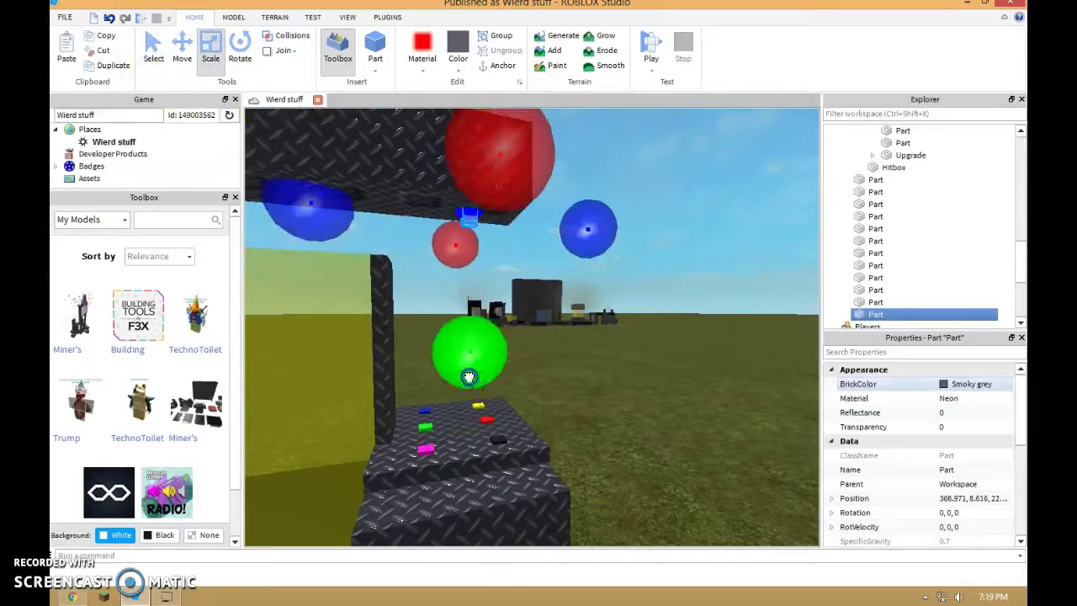
right_click_drag(496, 247, 498, 249)
left_click_drag(600, 267, 640, 266)
right_click_drag(556, 283, 556, 283)
left_click_drag(473, 255, 457, 260)
right_click_drag(462, 265, 464, 266)
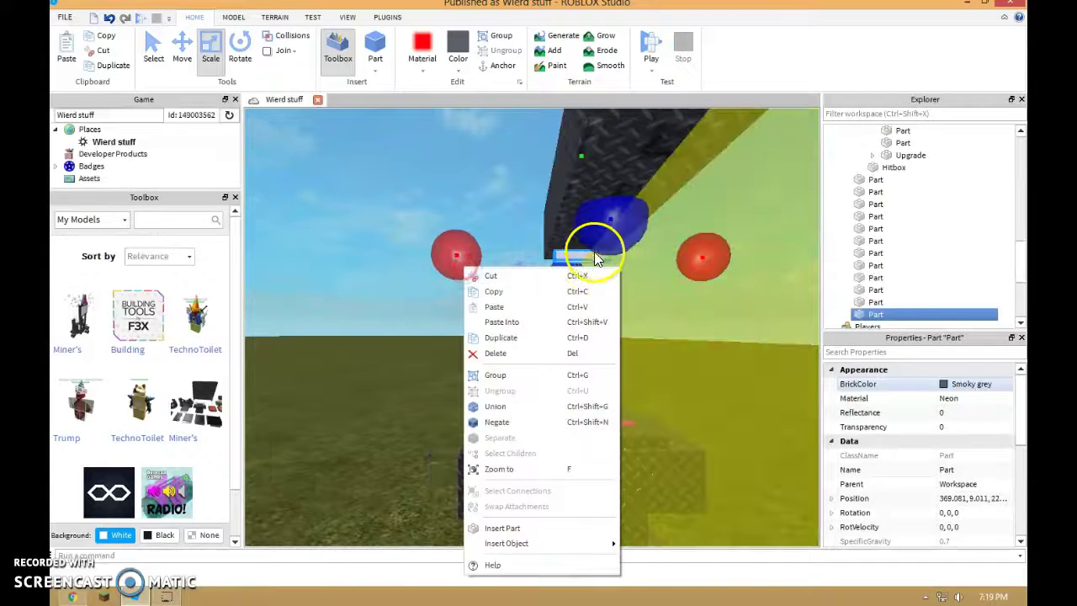
left_click(509, 201)
right_click_drag(511, 199, 563, 215)
left_click(560, 213)
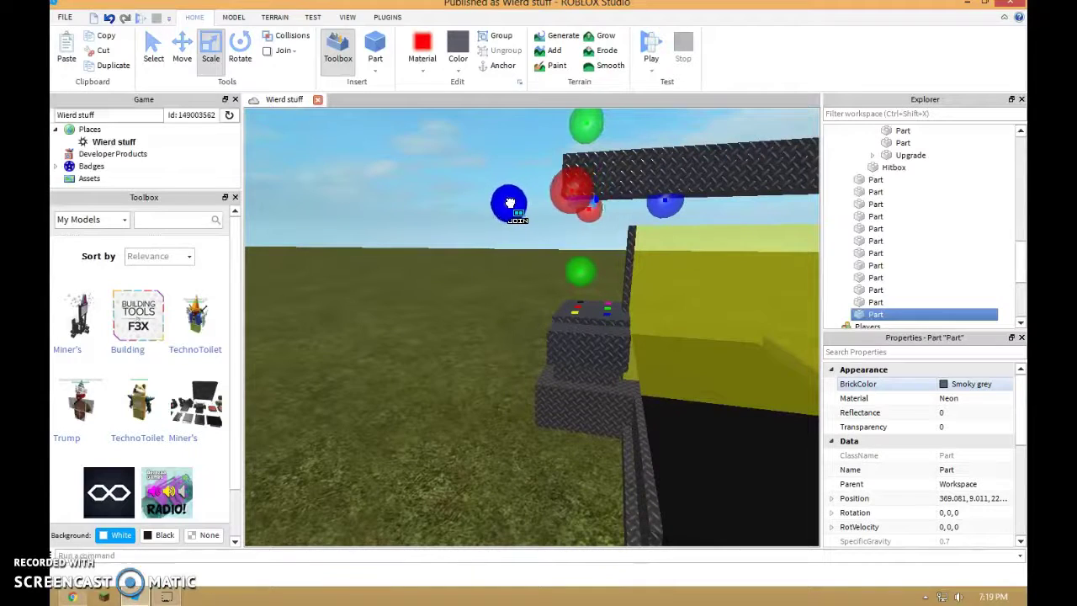
left_click_drag(662, 207, 675, 207)
right_click_drag(655, 223, 655, 222)
- Raise the Neon plate into the beam's underside and colour it New Yeller
left_click(180, 49)
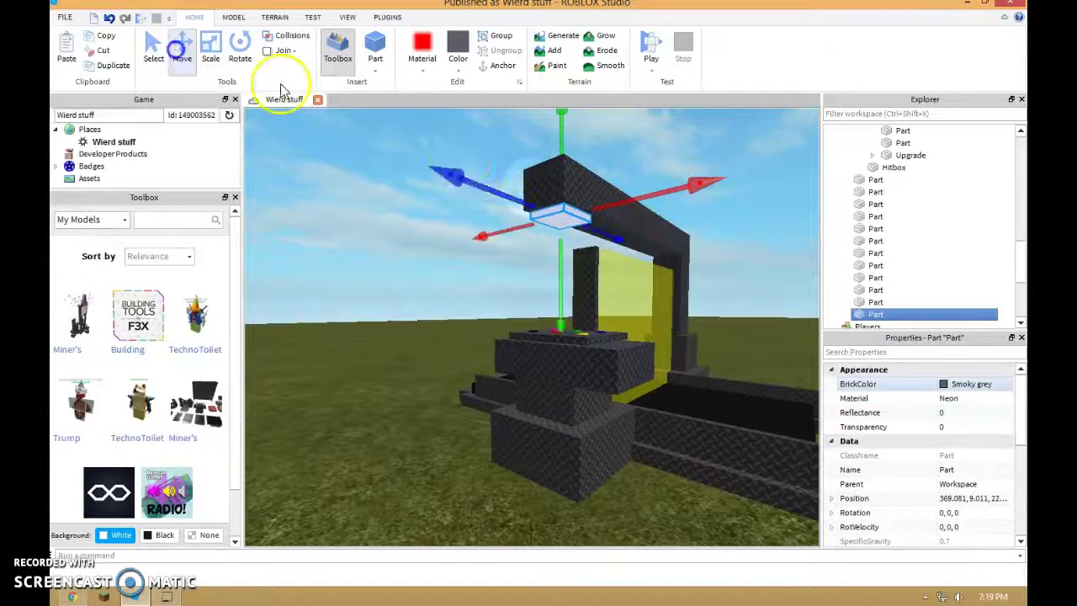
right_click_drag(463, 167, 464, 168)
left_click_drag(472, 227, 472, 220)
right_click_drag(473, 220, 498, 236)
scroll(473, 145, "down", 2)
left_click(462, 72)
left_click(477, 192)
- Fine-tune the yellow plate's height so that only its lower face shows beneath the beam
right_click_drag(493, 163, 493, 163)
key("e")
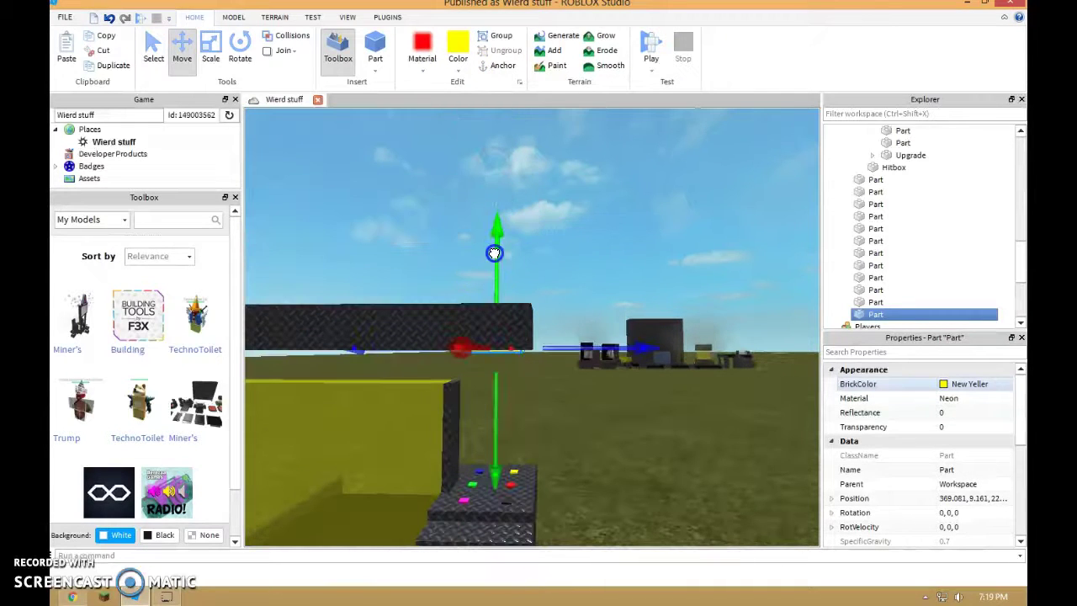
mouse_move(498, 254)
right_mouse_down()
mouse_move(505, 228)
mouse_move(498, 252)
right_mouse_up()
key("q")
key("e")
left_click_drag(494, 279, 493, 284)
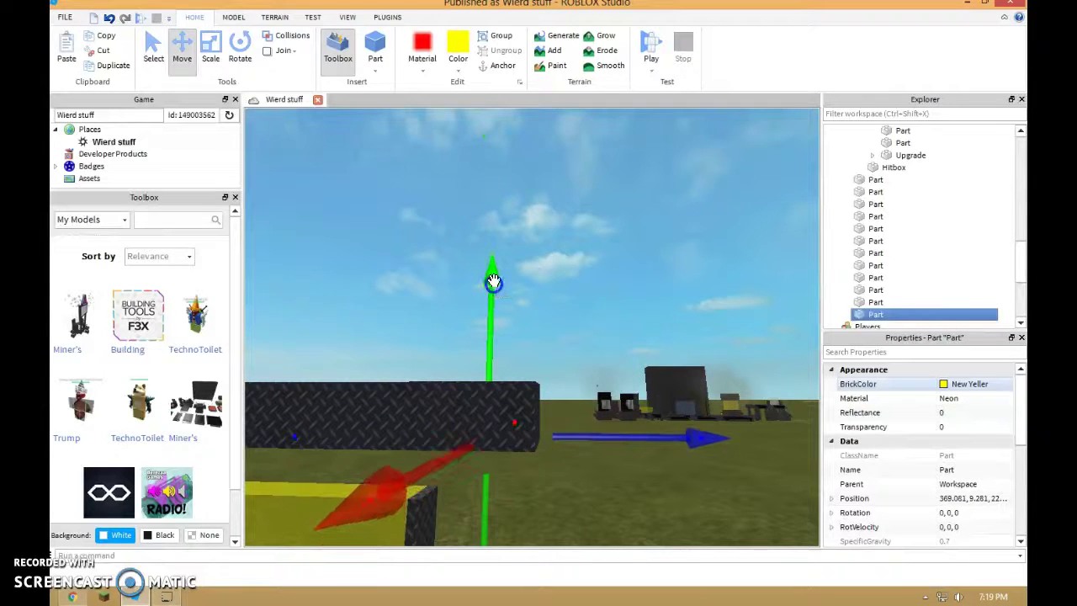
right_click_drag(494, 283, 494, 282)
key("q")
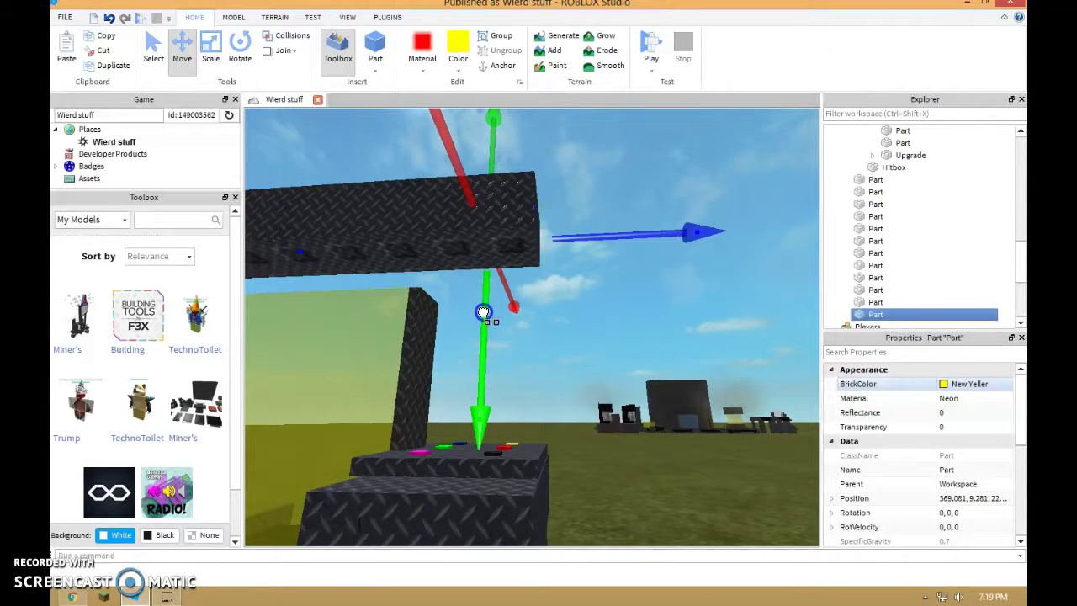
left_click_drag(484, 313, 483, 316)
- Set the yellow Neon plate's transparency to 0.5 and check it beneath the beam
right_click(608, 360)
left_click(515, 286)
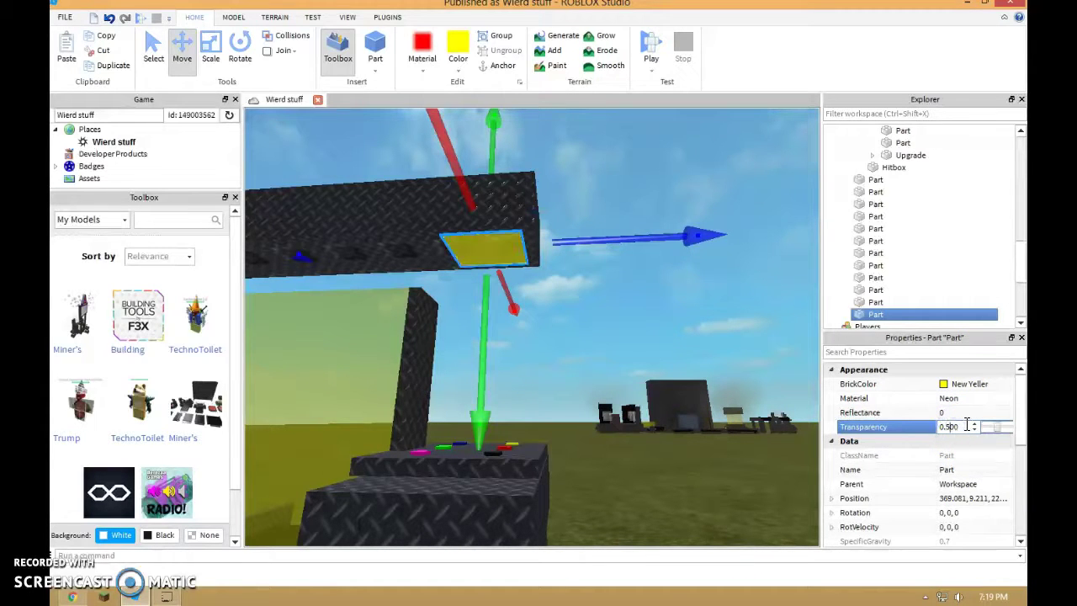
left_click(764, 369)
key("s")
right_click_drag(765, 369, 765, 368)
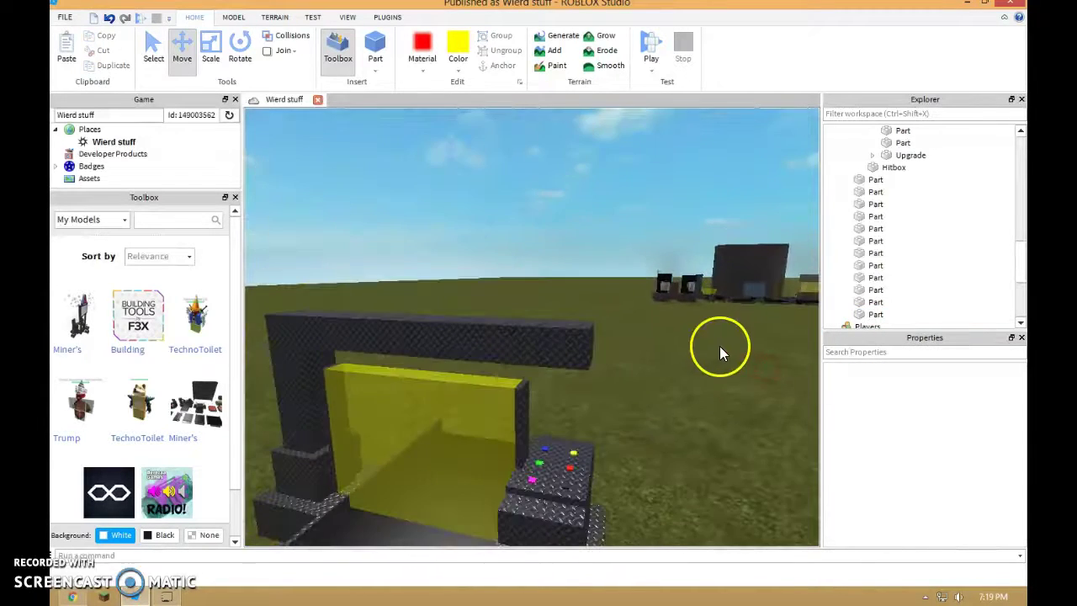
right_click_drag(699, 345, 698, 345)
scroll(699, 344, "up", 2)
right_click_drag(606, 239, 606, 239)
left_click(570, 197)
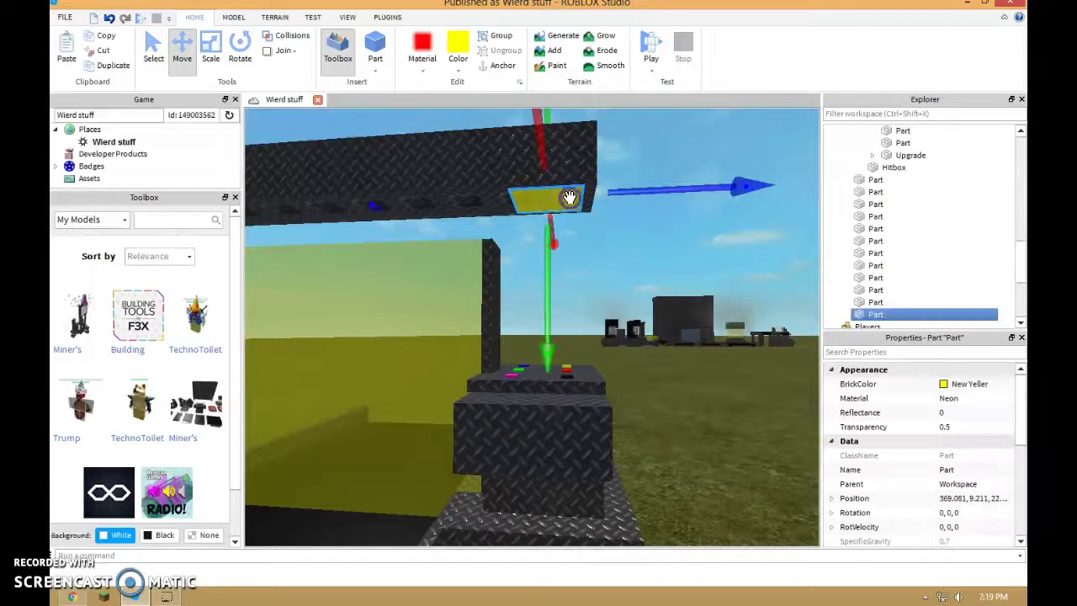
- Insert a new part into the workspace
left_click(381, 52)
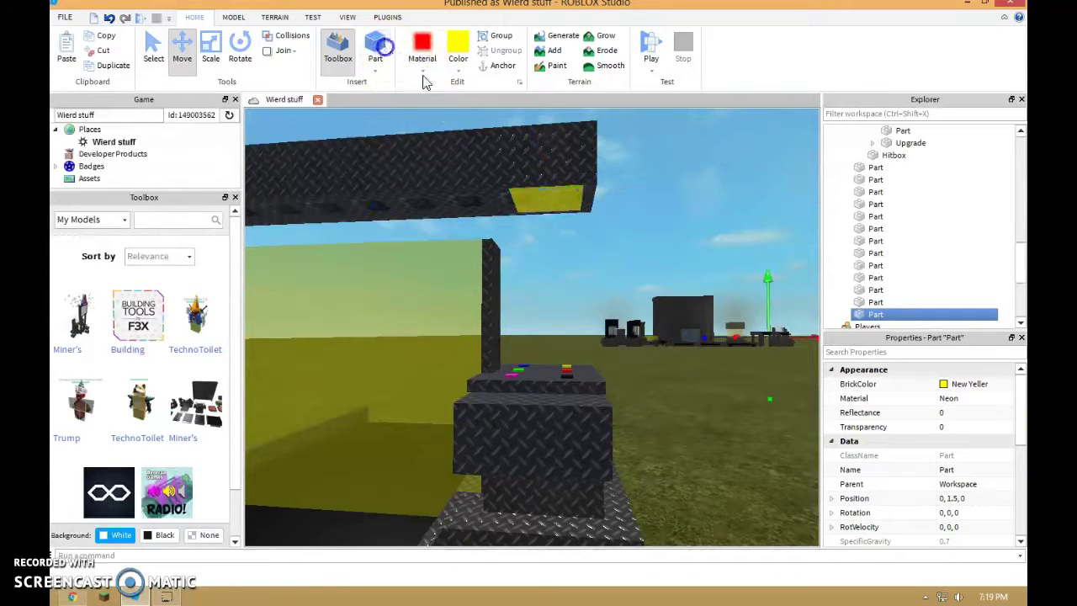
key("d")
right_click_drag(620, 213, 620, 213)
key("a")
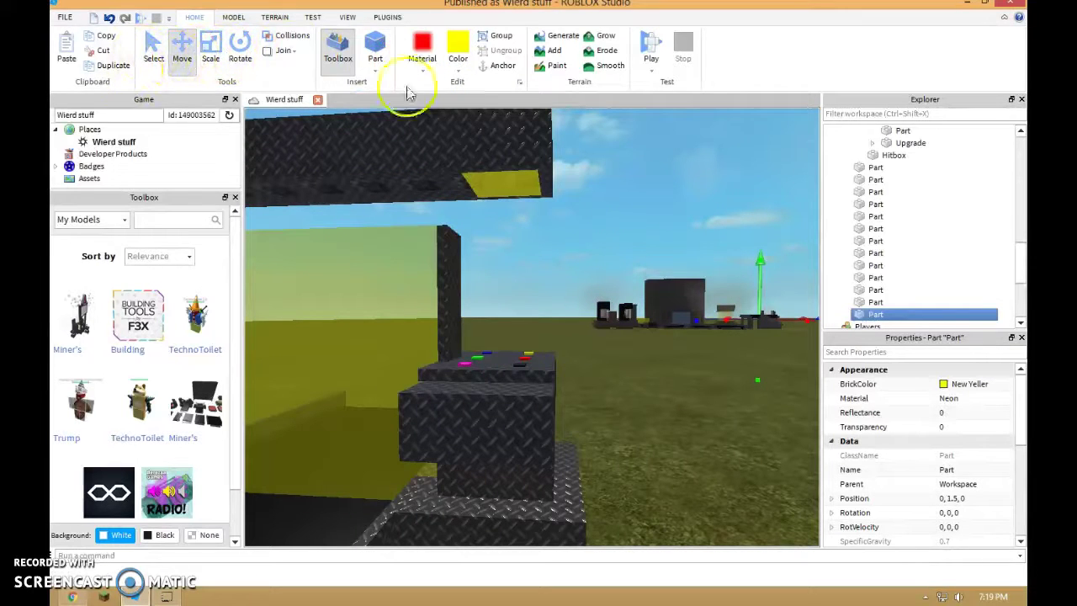
- Duplicate the translucent yellow Neon plate under the overhead beam and lower the copy onto the button panel
left_click(498, 196)
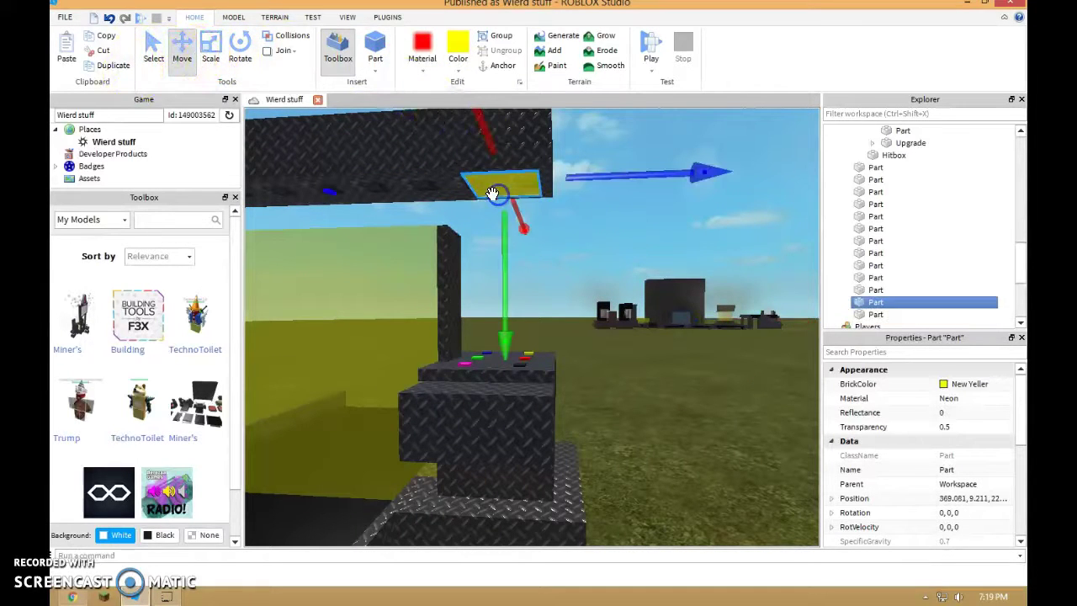
left_click(123, 69)
right_click_drag(526, 168, 527, 173)
key("e")
left_click_drag(527, 173, 540, 387)
right_click_drag(541, 390, 547, 370)
left_click_drag(548, 371, 579, 366)
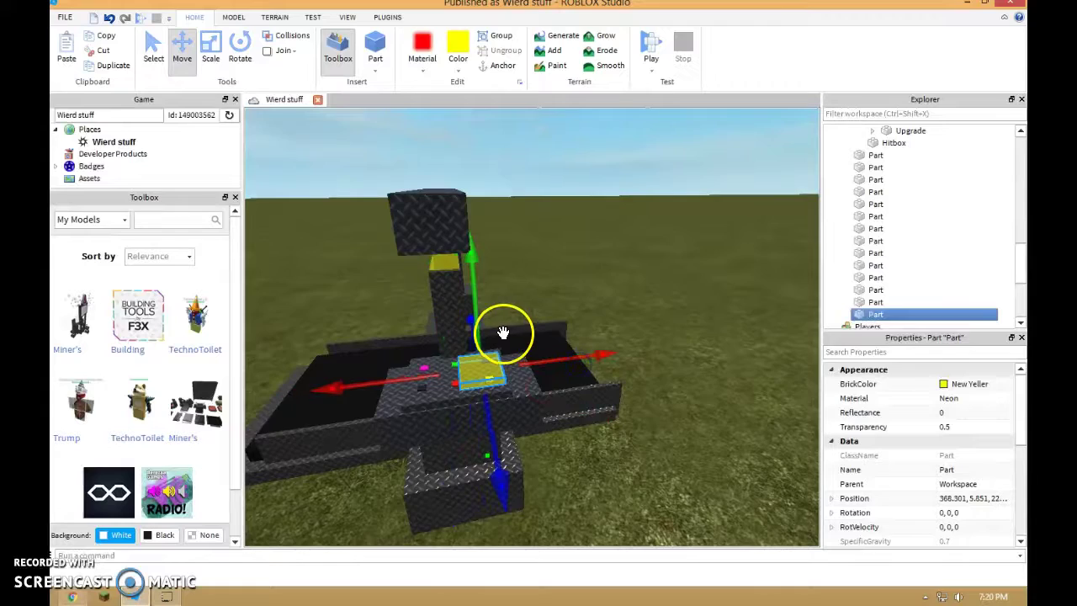
- Shrink the duplicated plate to about the yellow button's footprint and align it over that button
right_click_drag(503, 334, 359, 265)
left_click(213, 69)
right_click_drag(586, 363, 578, 266)
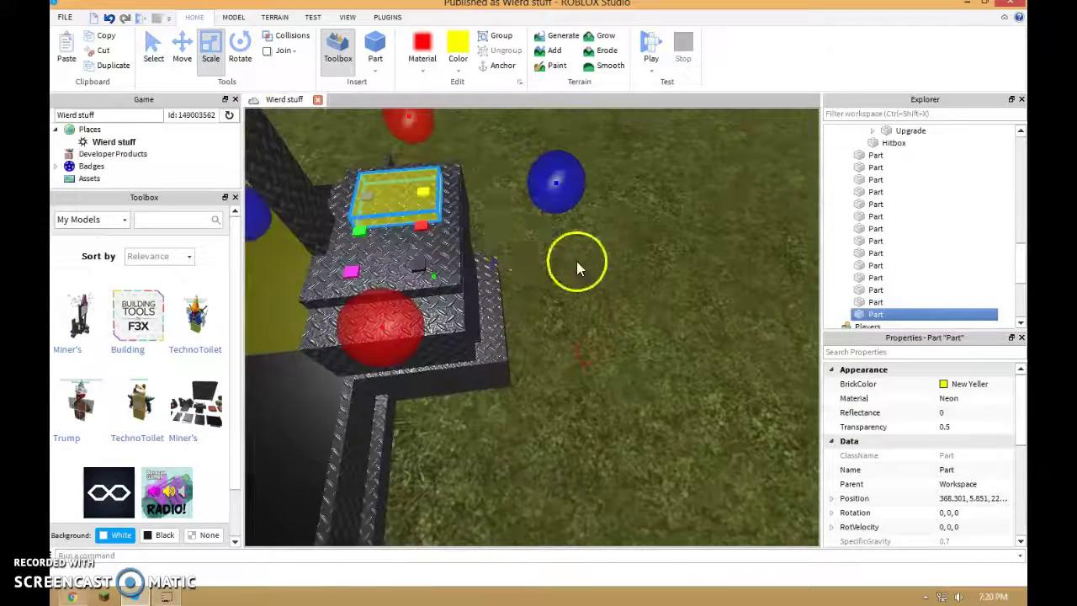
left_click_drag(396, 333, 404, 289)
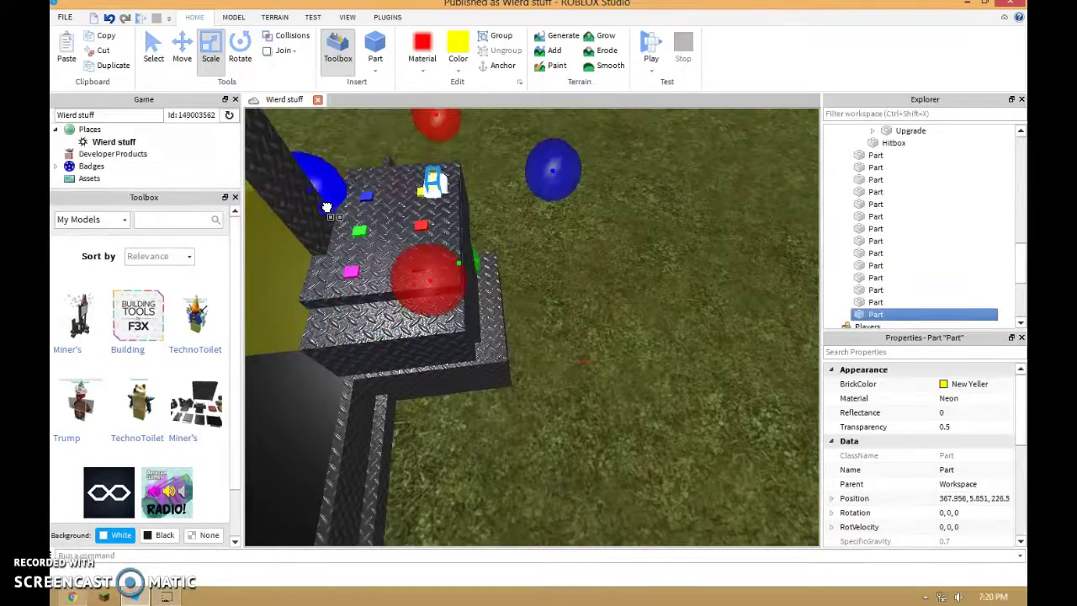
right_click_drag(516, 184, 473, 173)
left_click_drag(483, 336, 482, 337)
right_click_drag(517, 369, 267, 116)
left_click(178, 60)
key("d")
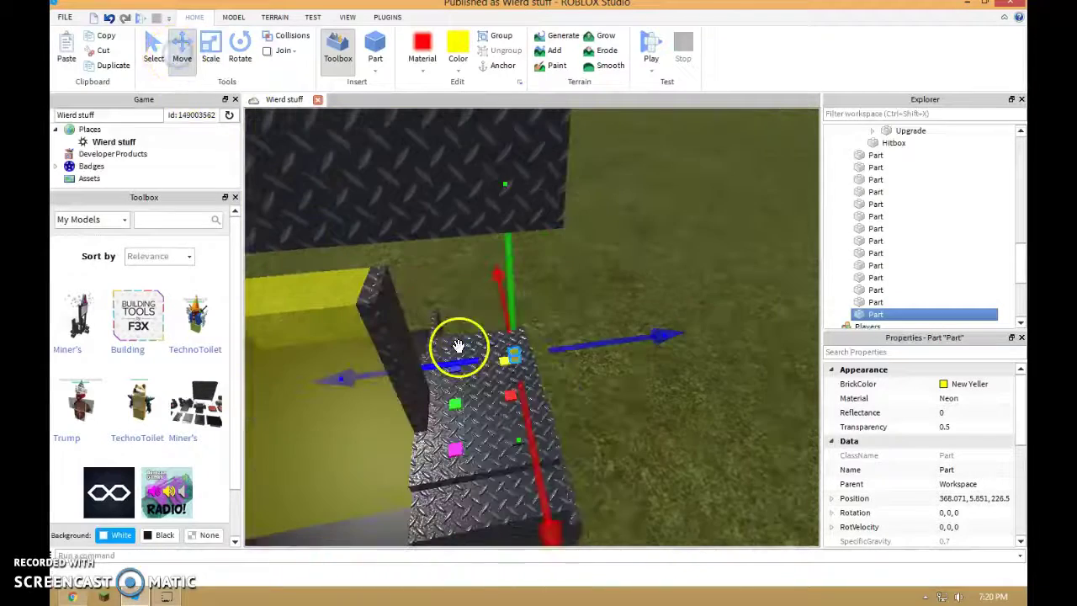
right_click_drag(598, 371, 598, 370)
- Stretch the small yellow piece upward from its button into a tall, thin light ray
left_click(213, 57)
left_click_drag(576, 242, 580, 210)
right_click_drag(563, 291, 562, 292)
left_click_drag(626, 183, 628, 196)
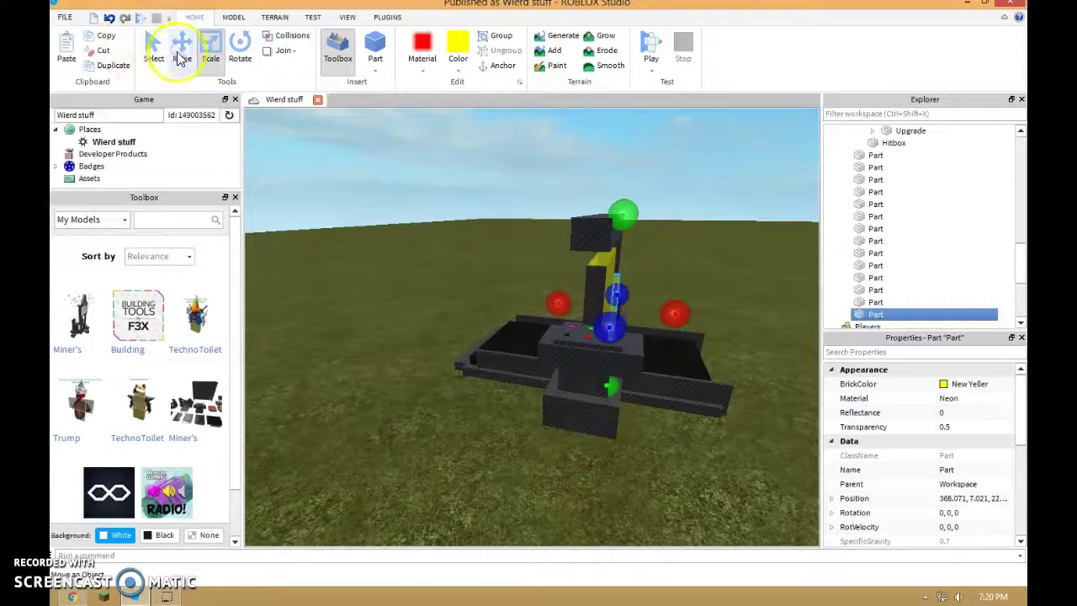
- Duplicate the yellow light ray and raise the copy so it stacks on top of the original
left_click(181, 52)
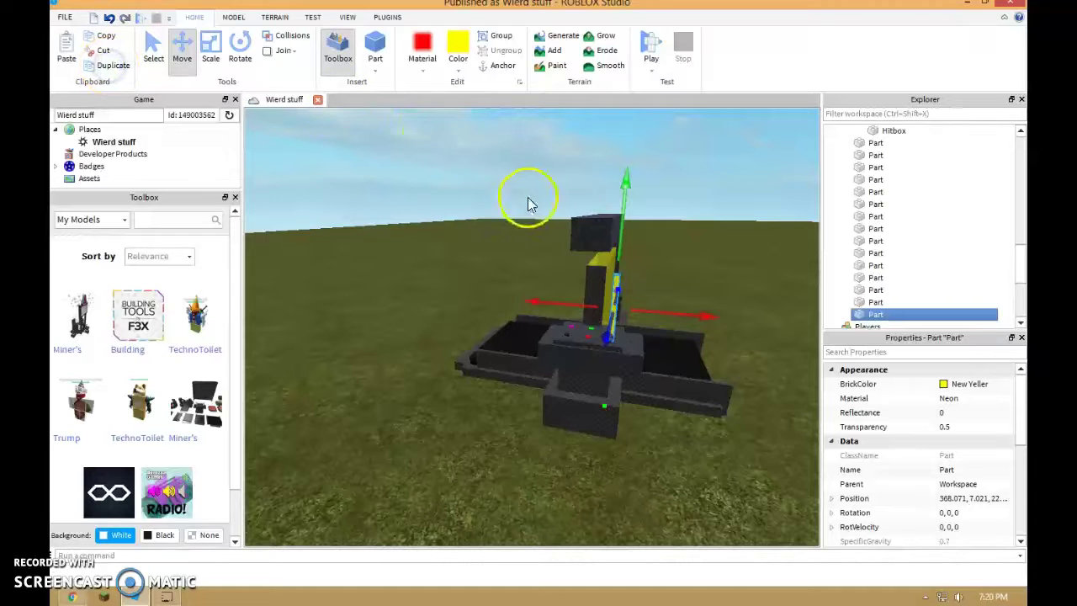
left_click_drag(624, 225, 642, 194)
right_click_drag(626, 222, 642, 194)
left_click_drag(642, 194, 627, 221)
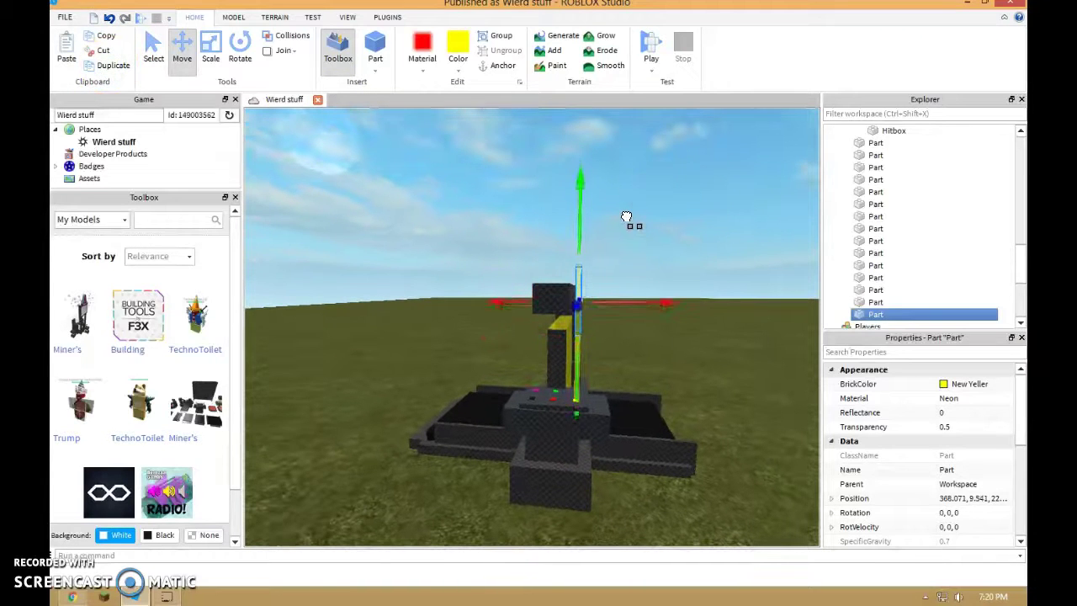
scroll(627, 222, "up", 10)
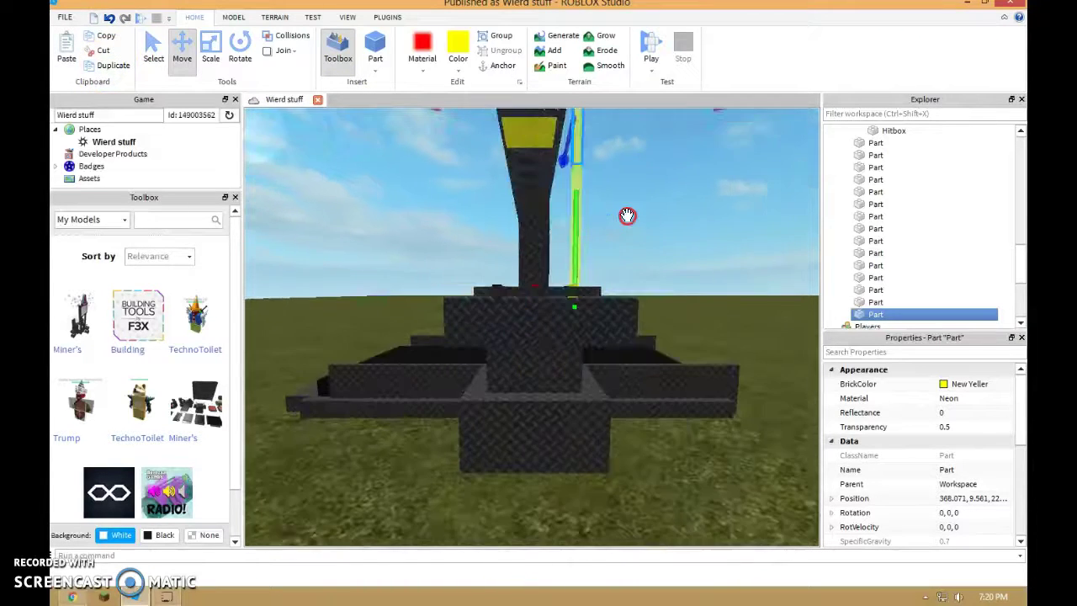
scroll(621, 230, "down", 5)
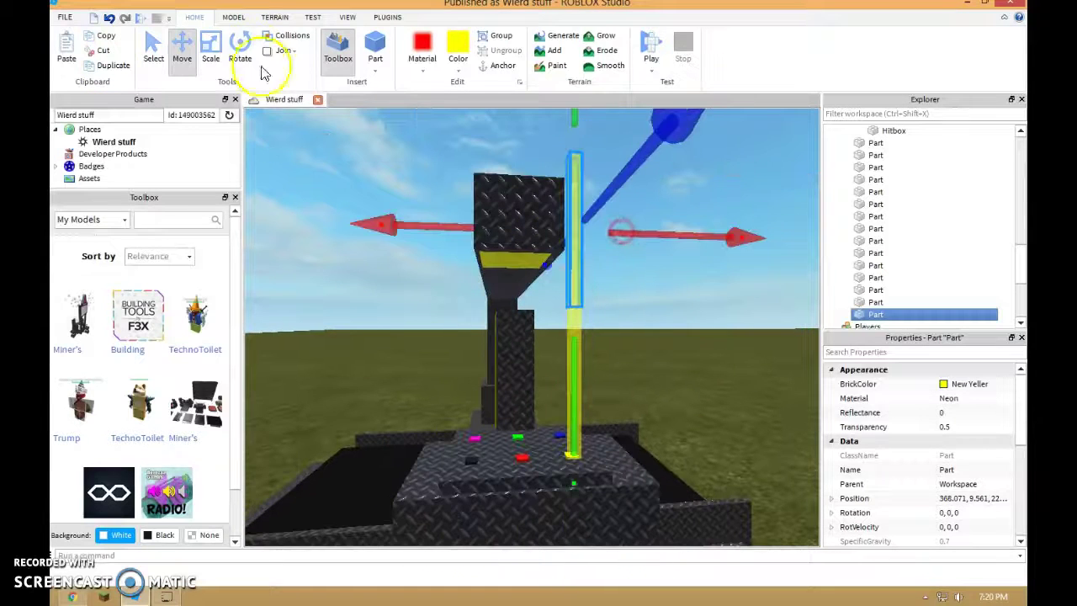
- Shorten the upper yellow ray from its top end
left_click(211, 53)
scroll(582, 205, "down", 5)
right_click(574, 211)
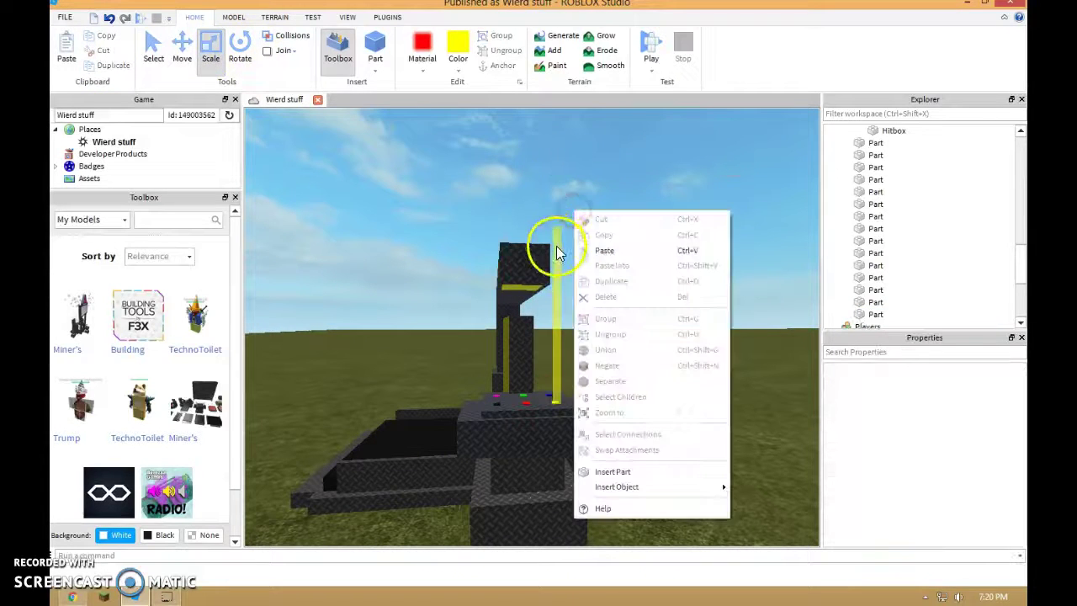
left_click(557, 246)
left_click_drag(570, 166, 562, 211)
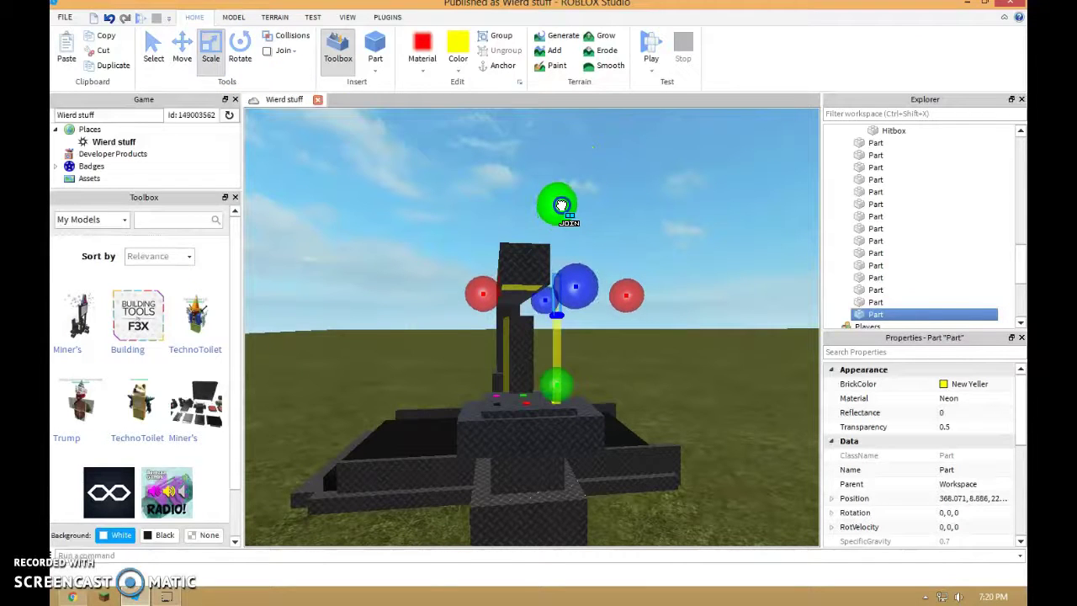
- Rotate the short upper ray about 41 degrees so it leans toward the overhead beam
left_click(242, 58)
right_click_drag(525, 202, 524, 197)
scroll(524, 199, "down", 3)
left_click_drag(445, 184, 450, 187)
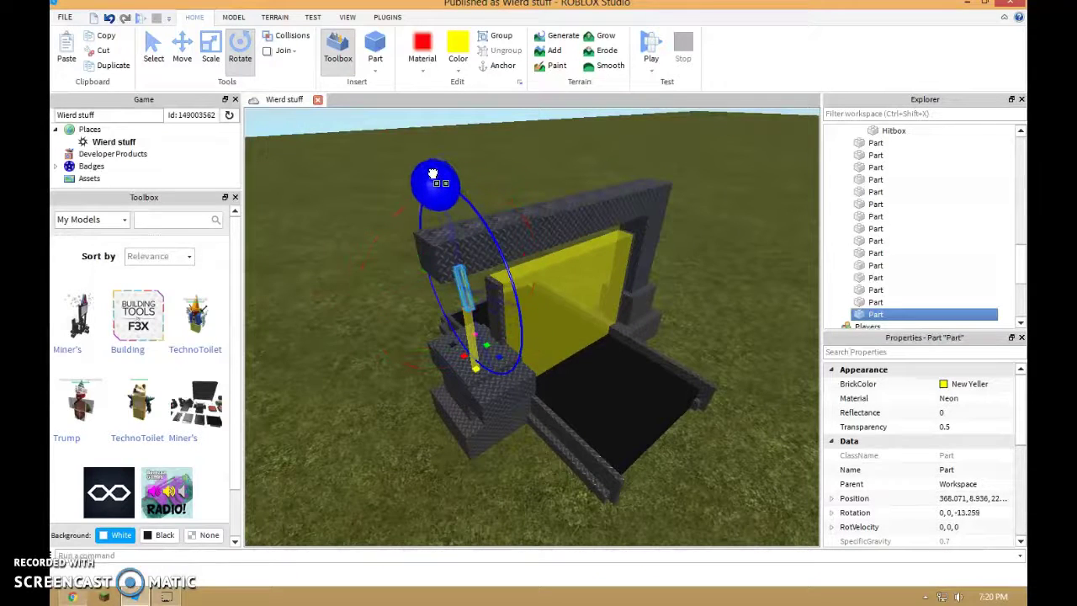
left_click_drag(404, 160, 404, 160)
right_click_drag(432, 207, 432, 207)
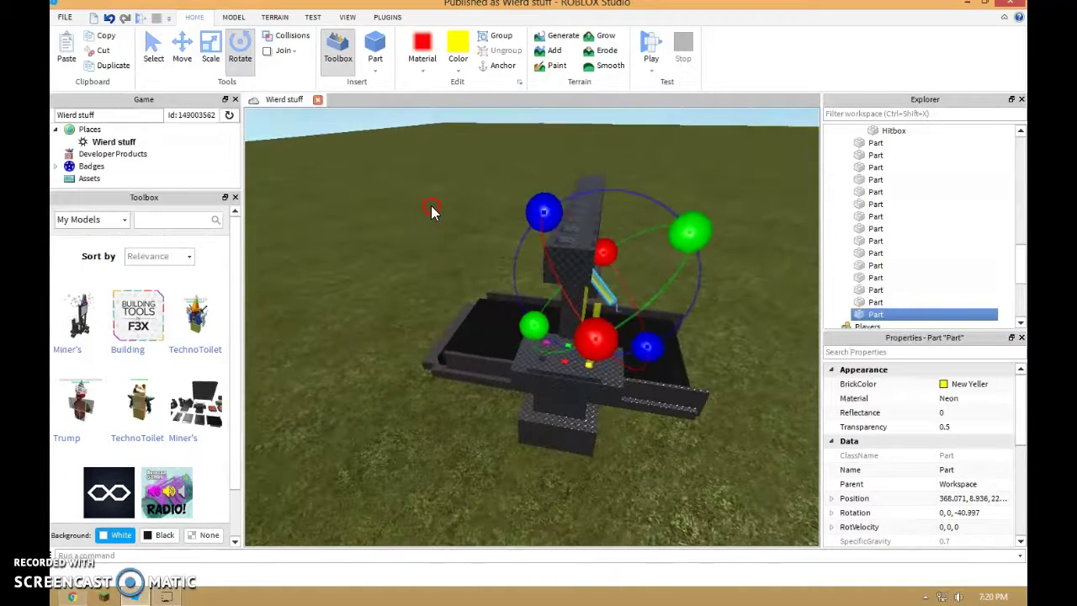
- Move the tilted ray to join the upright ray with the yellow plate and check the connection
left_click(182, 50)
left_click_drag(525, 285, 517, 281)
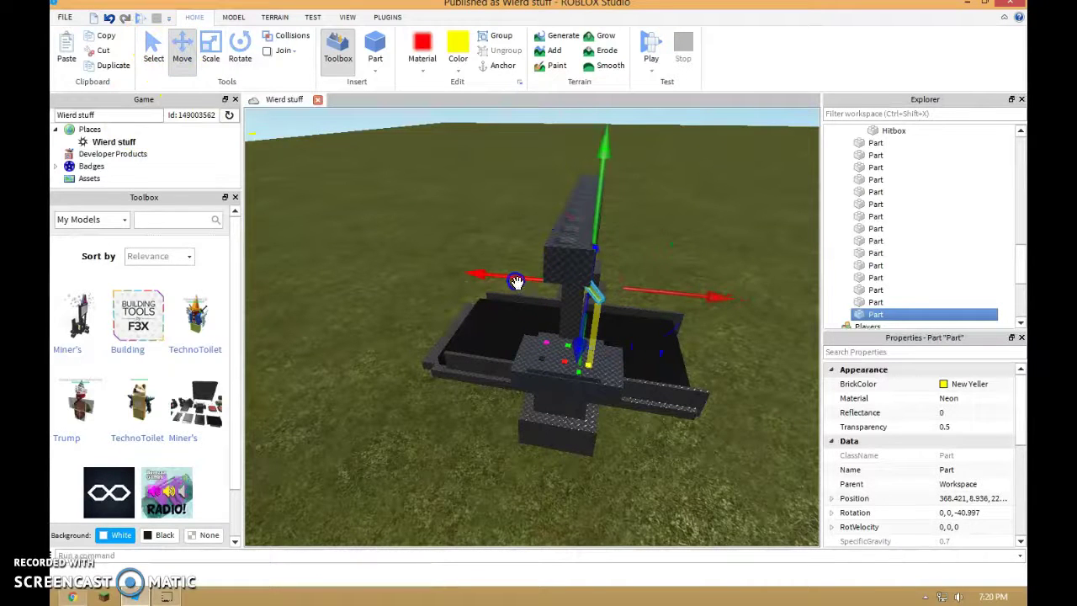
right_click_drag(664, 270, 664, 270)
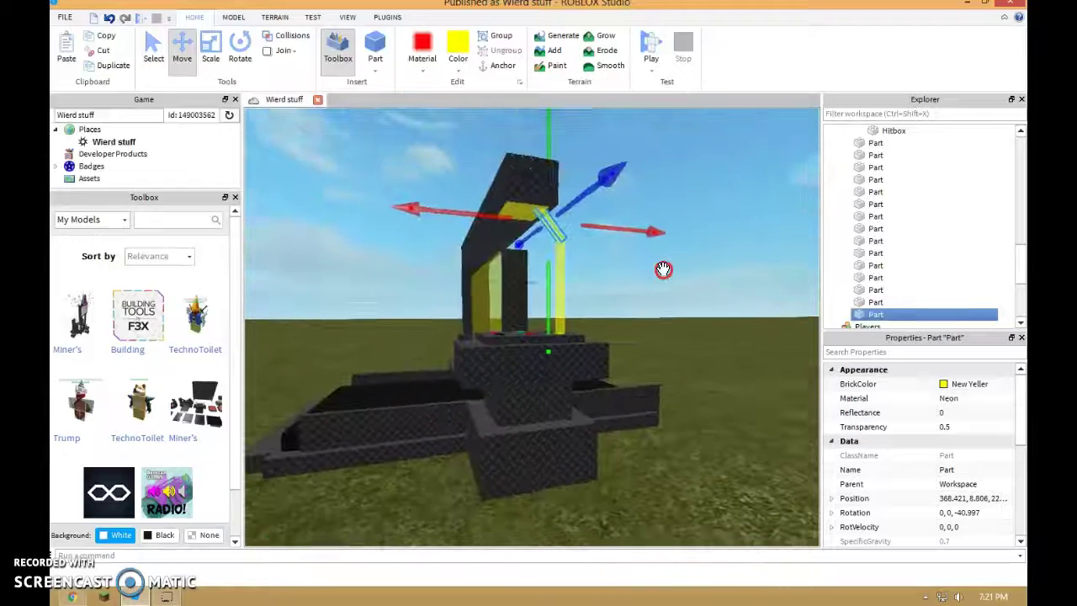
left_click(664, 269)
left_click(707, 214)
right_click_drag(707, 213, 707, 214)
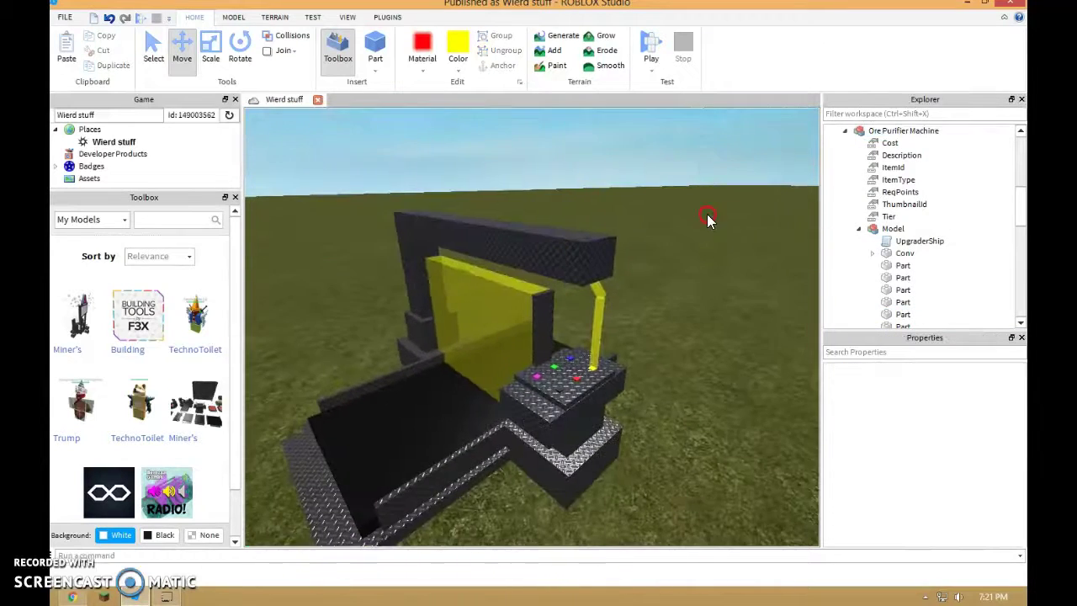
scroll(707, 215, "up", 1)
- Duplicate the upright yellow ray and move the copy sideways onto the red button
left_click(629, 305)
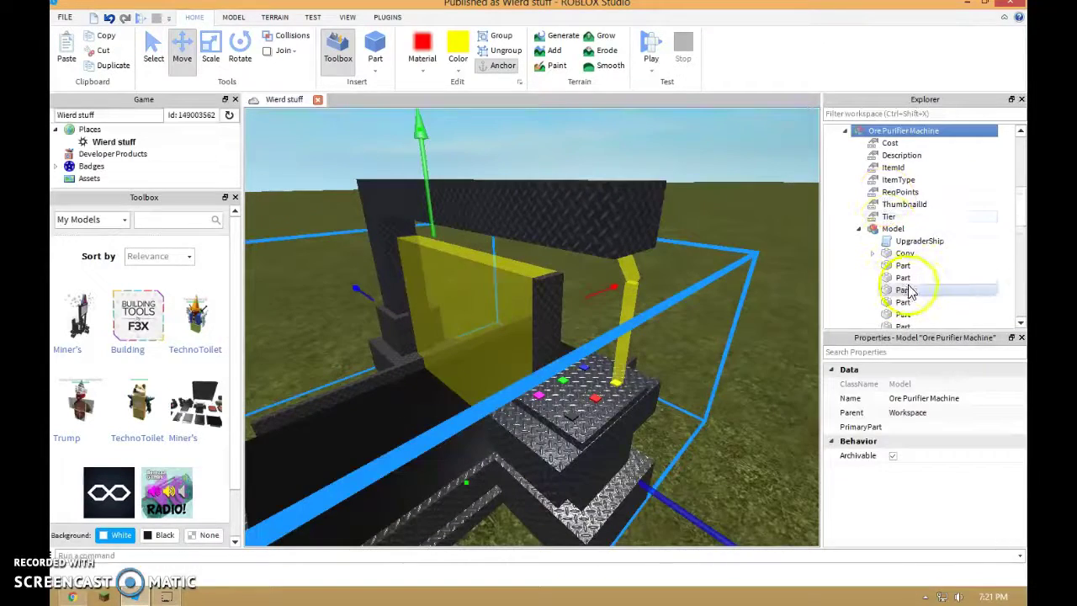
scroll(915, 253, "down", 10)
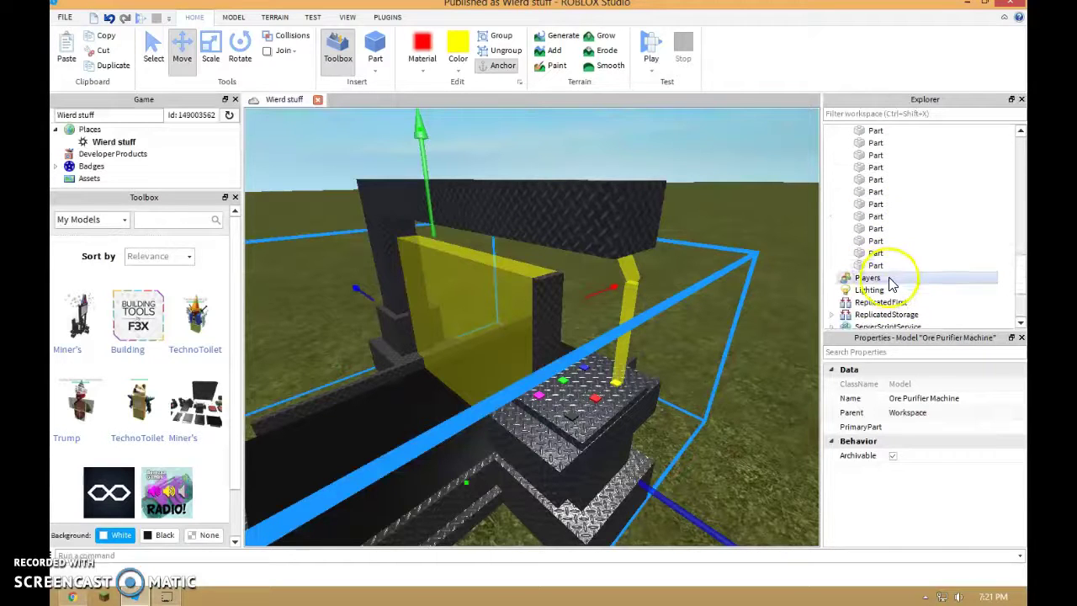
left_click(889, 266)
left_click(899, 251)
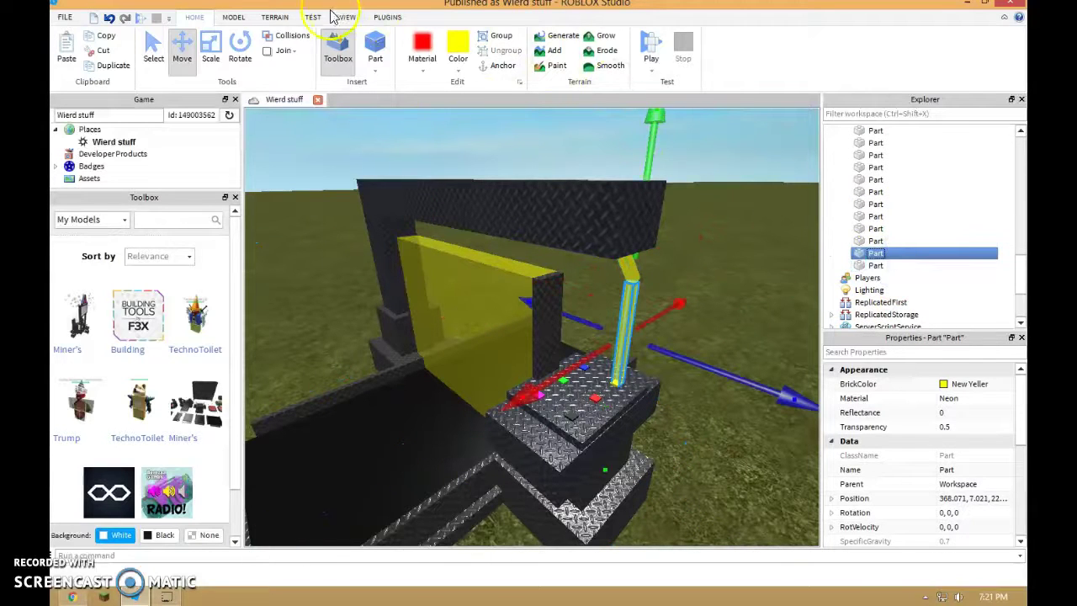
left_click(132, 67)
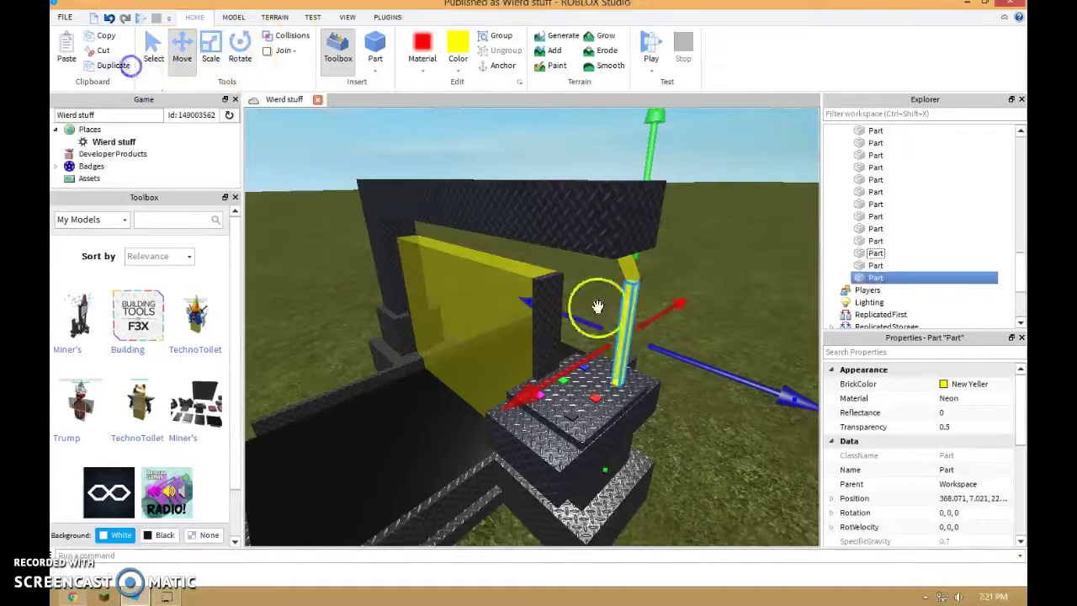
right_click_drag(548, 367, 533, 347)
left_click_drag(533, 327, 486, 325)
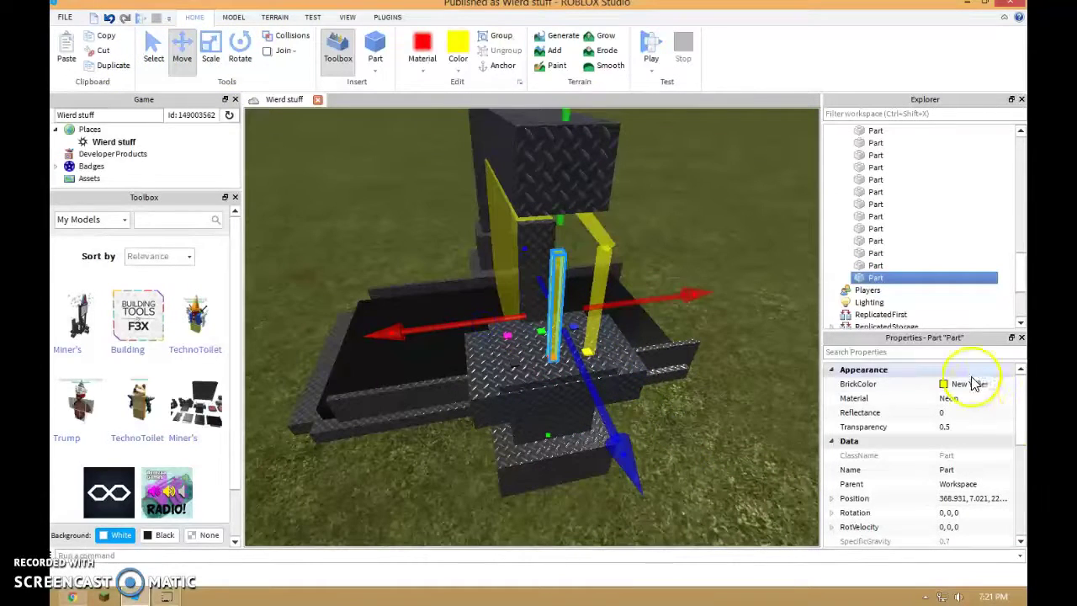
- Colour the duplicated ray on the red button Really red
left_click(974, 384)
left_click(964, 262)
right_click_drag(670, 313, 637, 308)
right_click_drag(526, 250, 523, 249)
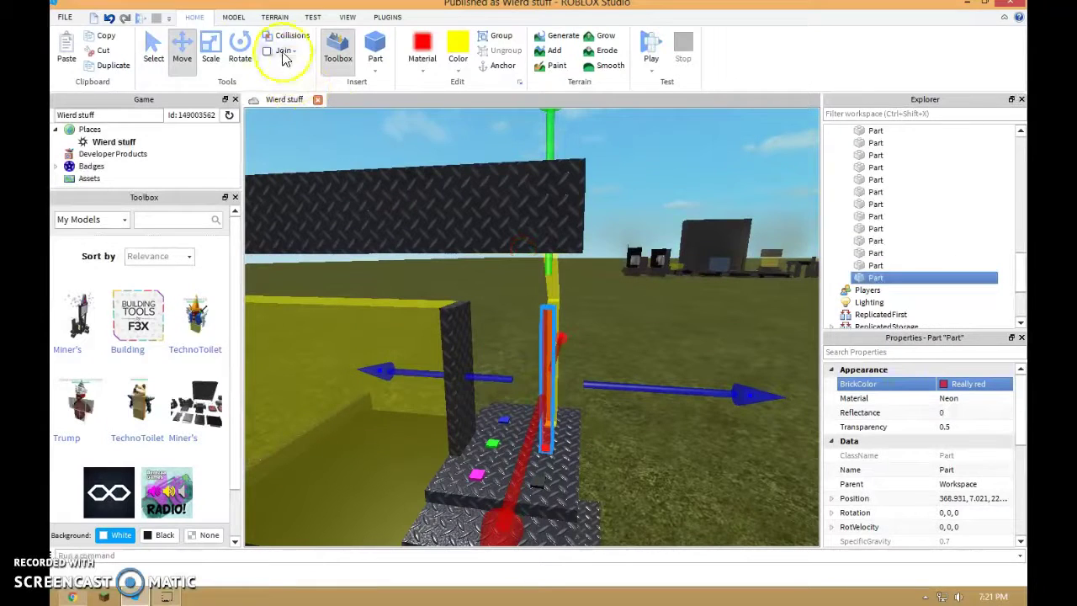
- Try to extend the red ray up to the yellow plate with a raised and shortened duplicate
left_click(211, 49)
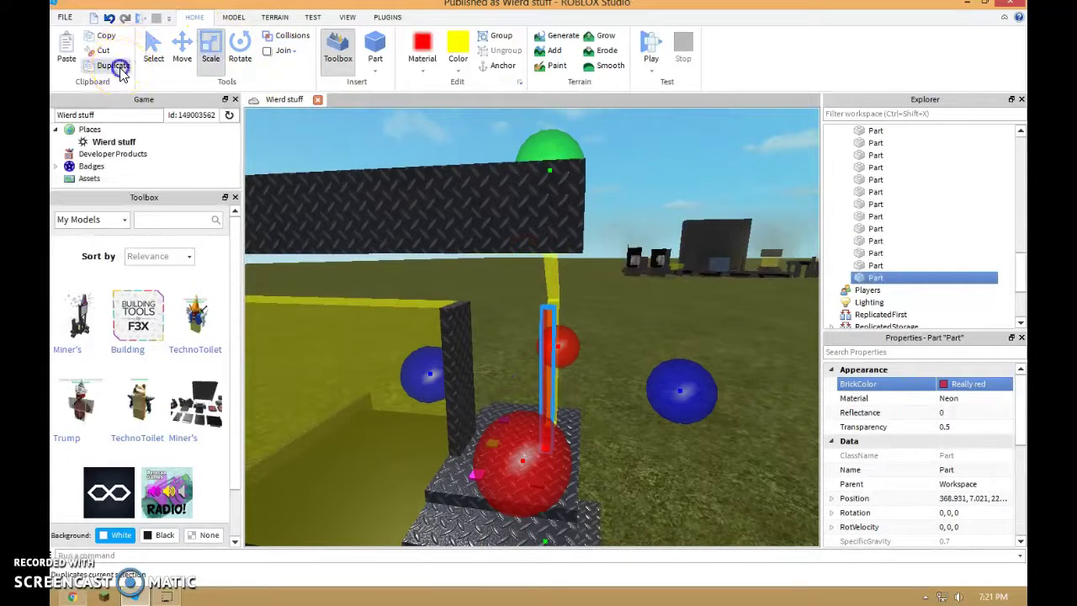
left_click(114, 66)
left_click(181, 49)
left_click_drag(556, 242, 561, 210)
right_click_drag(559, 217, 559, 199)
left_click_drag(561, 210, 585, 247)
left_click(211, 47)
right_click_drag(603, 286, 603, 287)
key("e")
key("q")
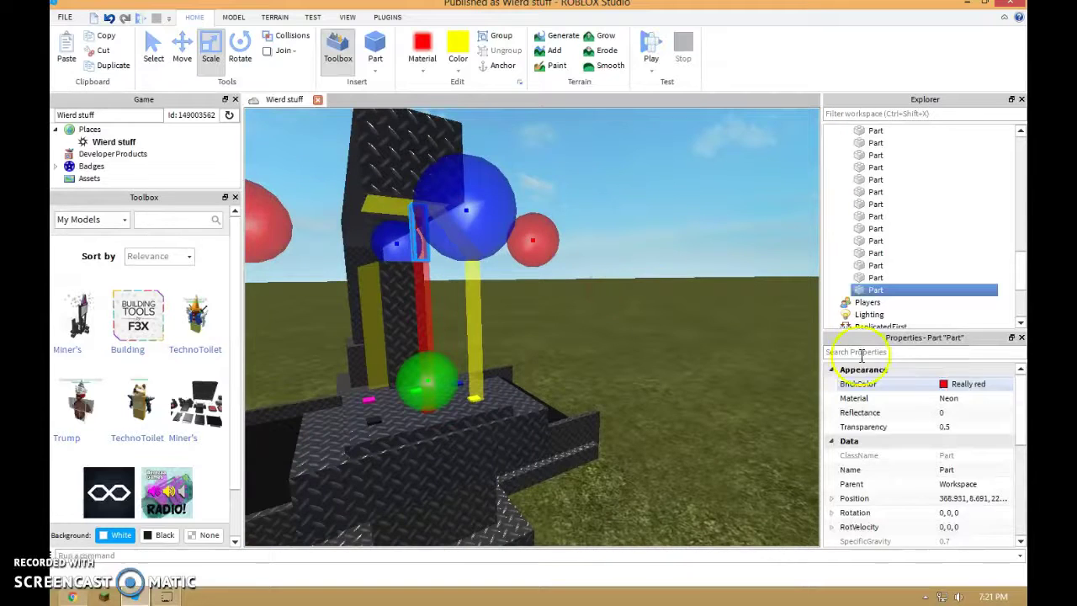
- Select the short upper red duplicate and delete it
left_click(931, 278)
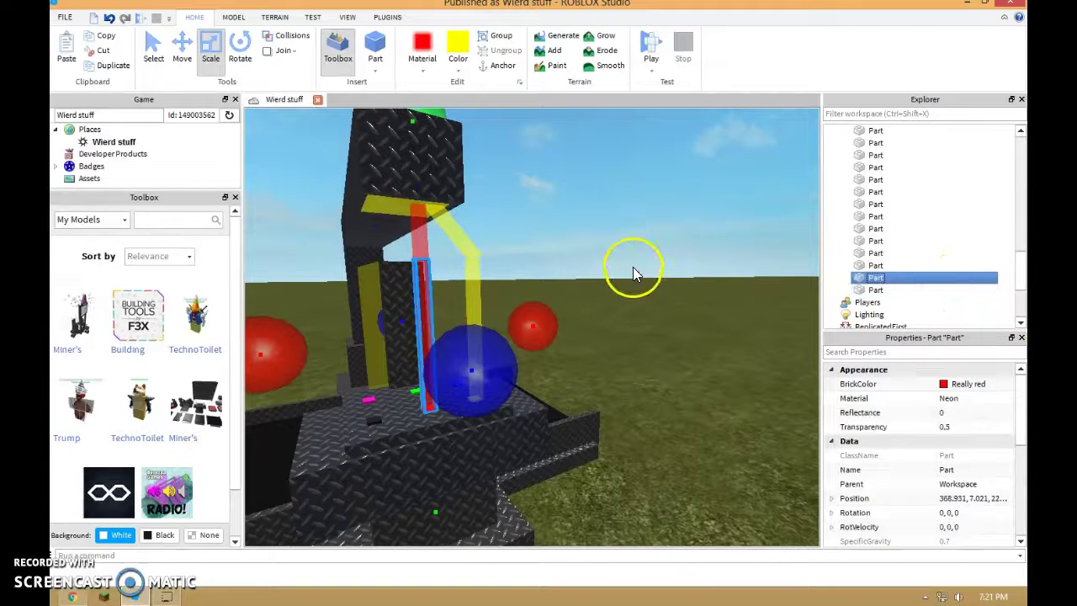
right_click_drag(632, 267, 560, 262)
left_click(451, 253)
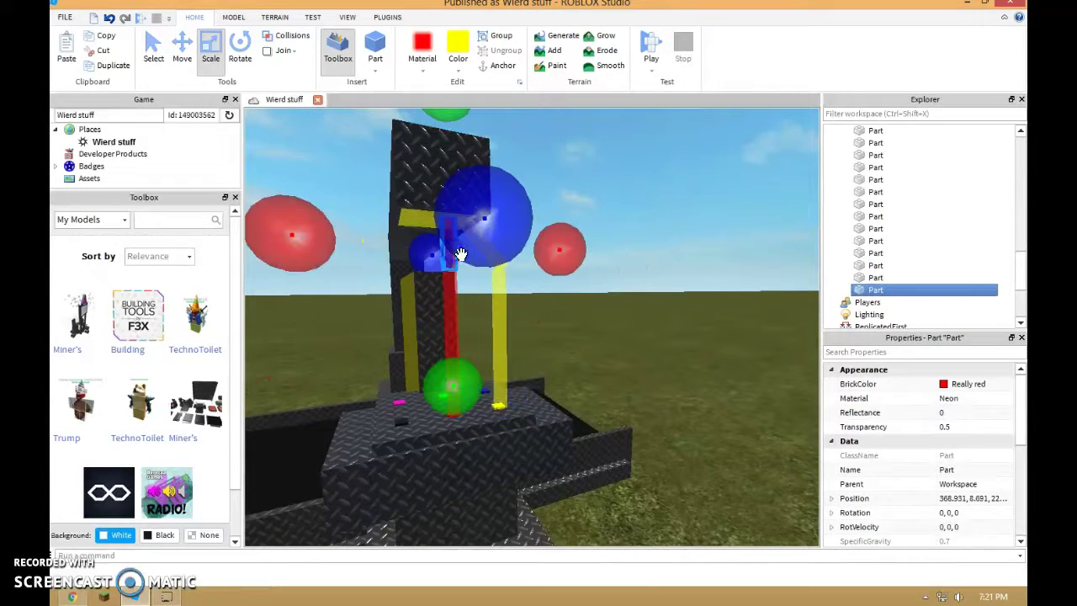
left_click(623, 310)
- Stretch the remaining red ray upward until it reaches the yellow plate under the beam
left_click(454, 328)
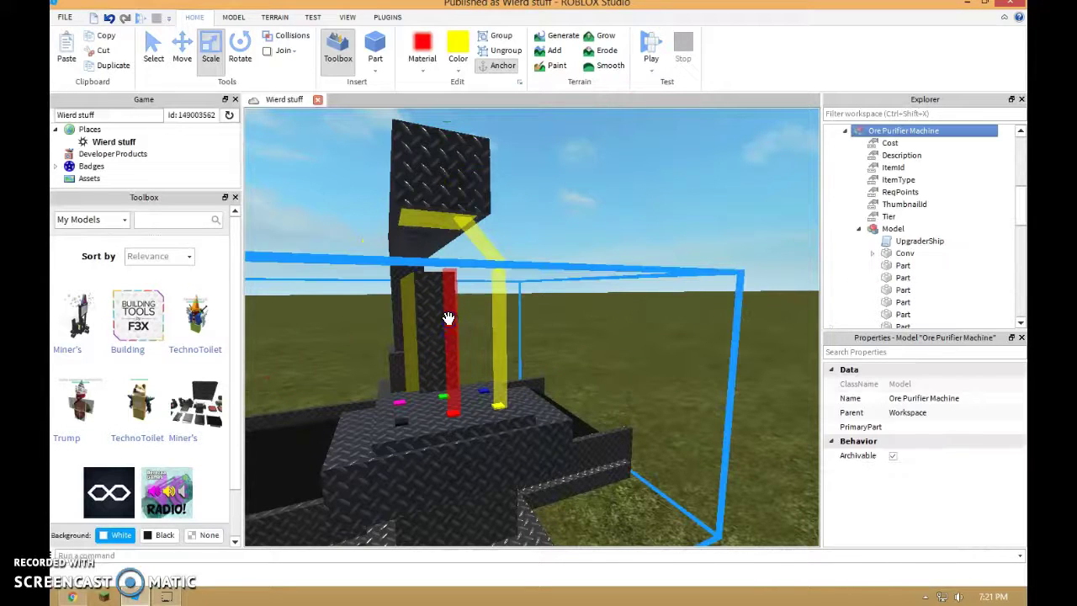
scroll(910, 286, "down", 6)
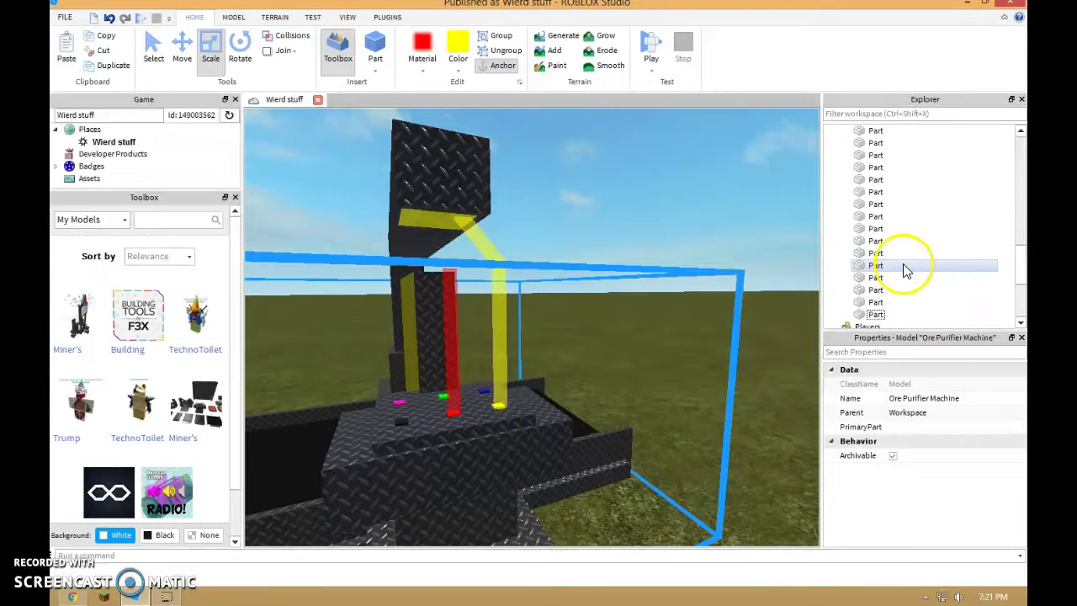
left_click(875, 205)
right_click_drag(489, 160, 488, 160)
key("s")
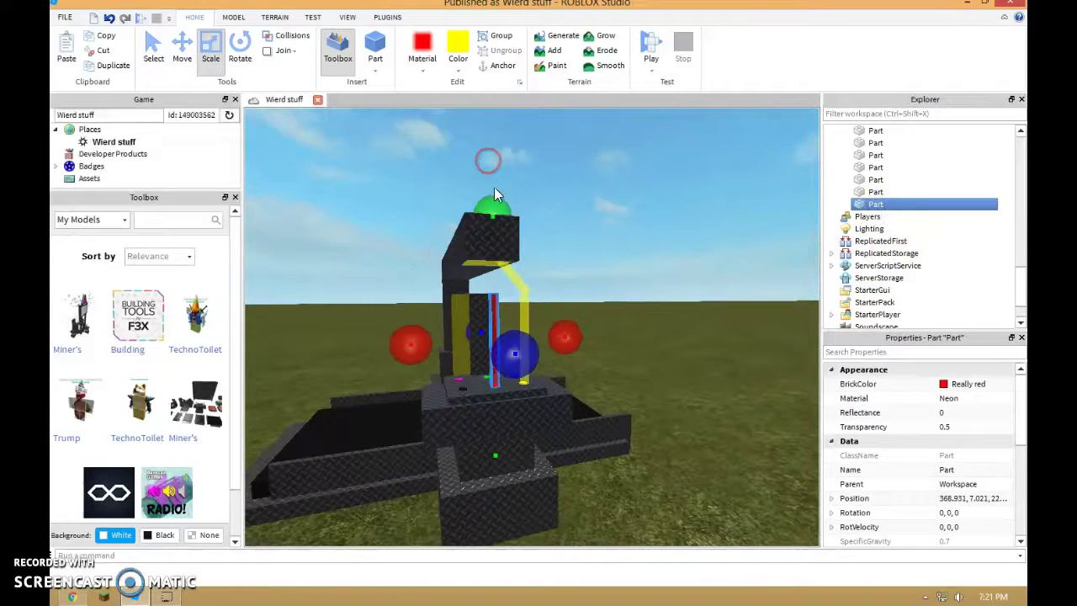
left_click_drag(509, 221, 518, 196)
right_click_drag(527, 206, 537, 214)
key("a")
right_click_drag(690, 241, 691, 239)
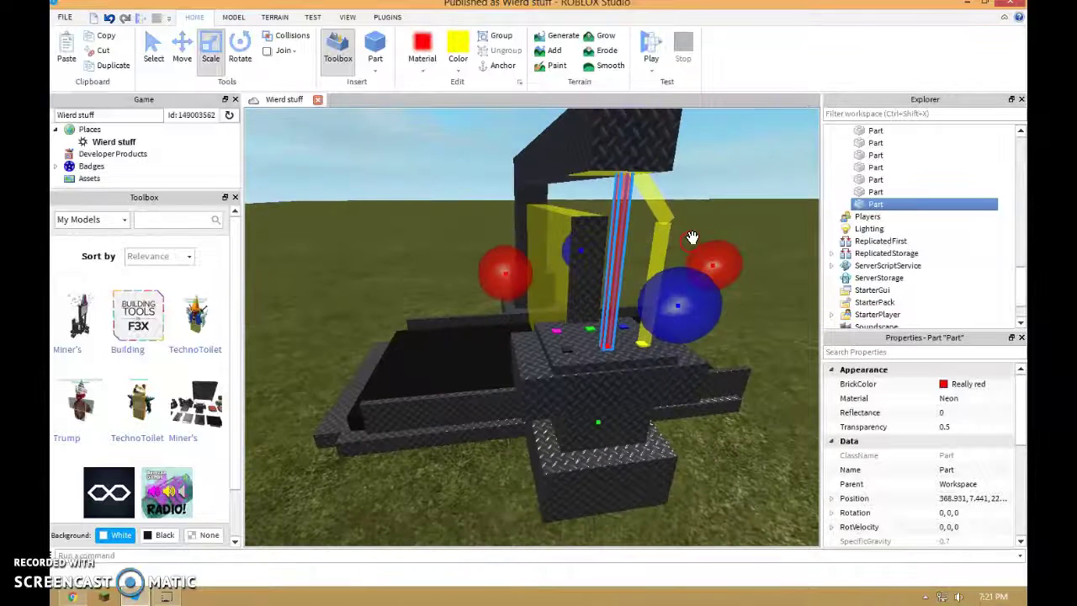
- Duplicate the upright yellow ray again and move the copy across onto the black button
left_click(890, 180)
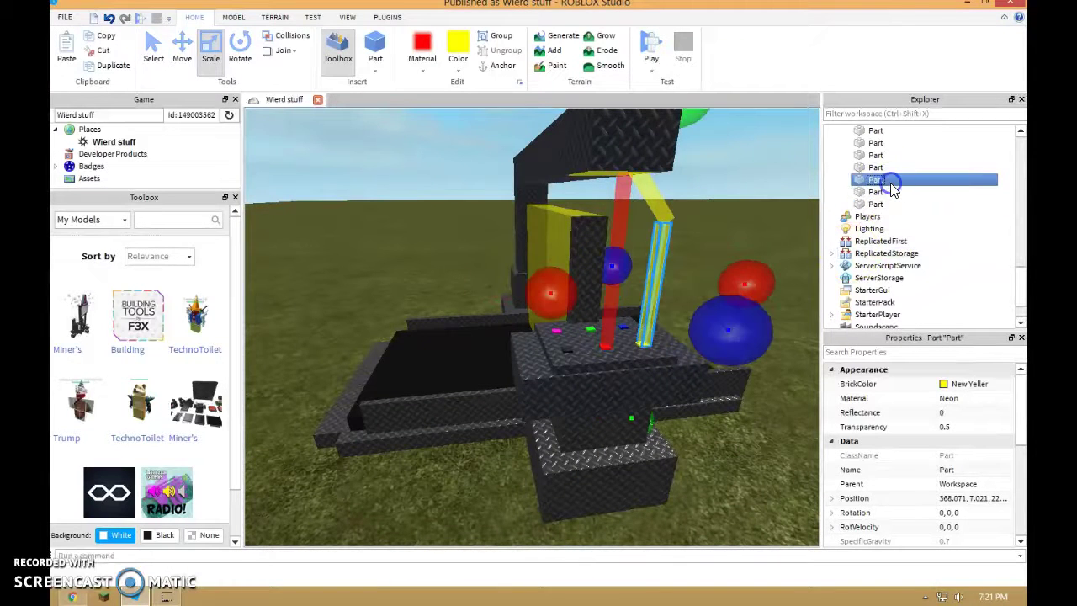
left_click(118, 69)
left_click(183, 66)
left_click_drag(532, 302, 436, 301)
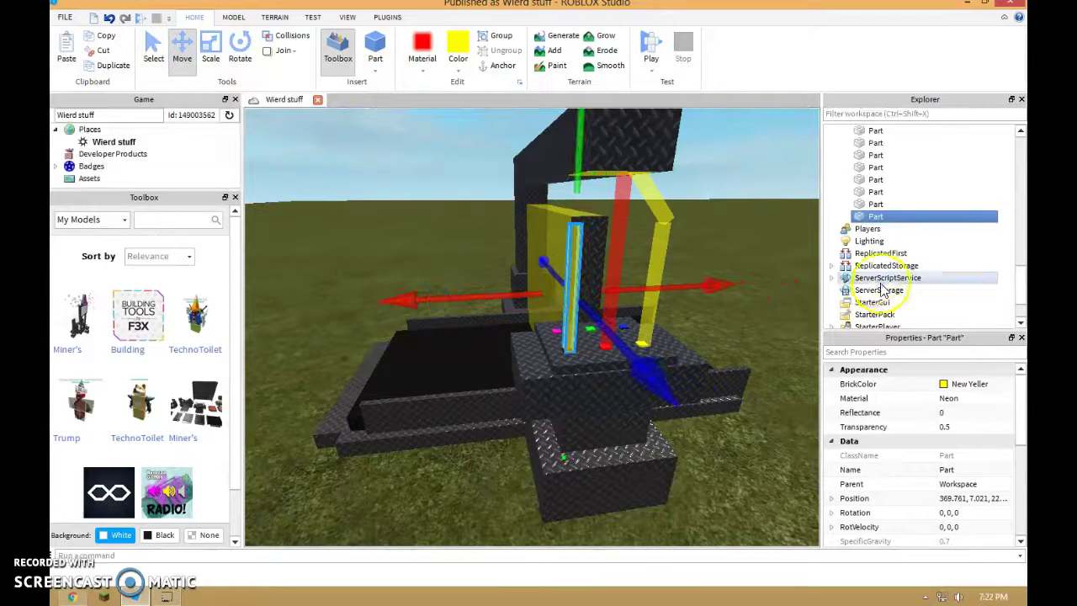
- Recolour the upright ray copy on the black button to Really black
left_click(969, 388)
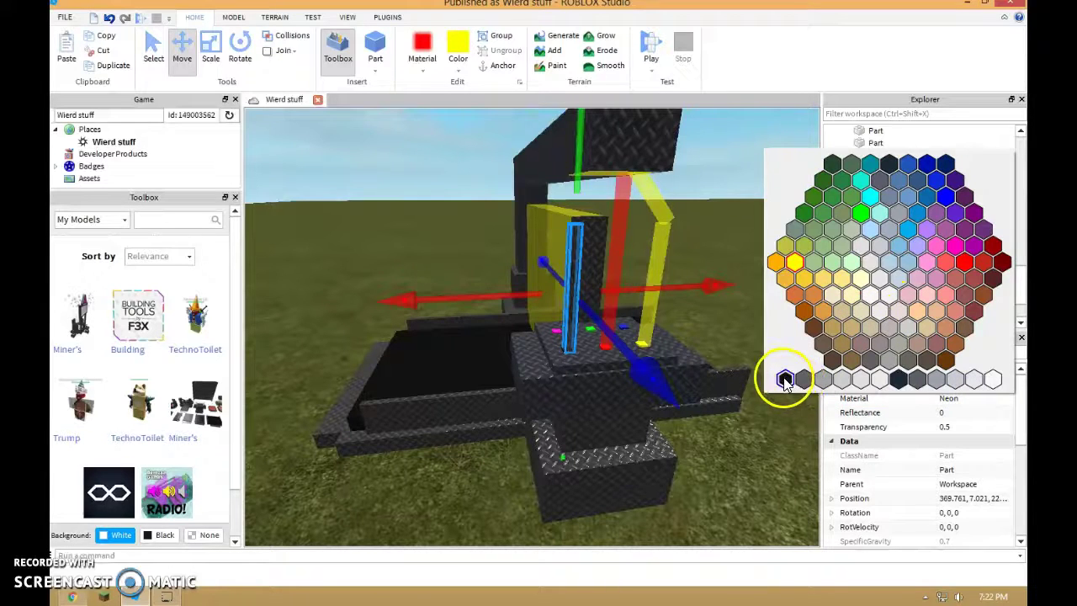
left_click(784, 379)
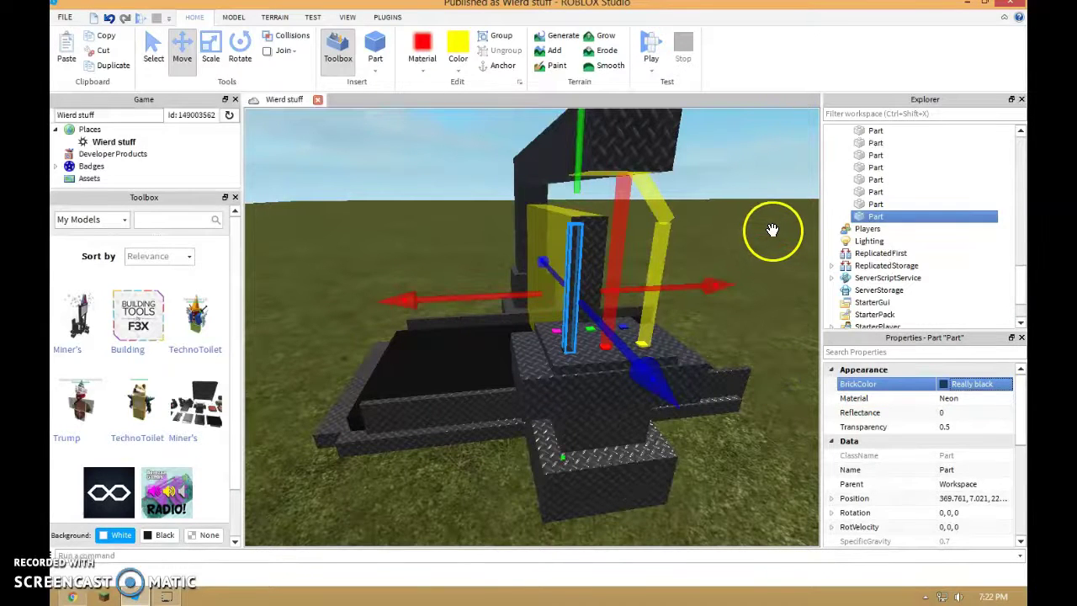
- Duplicate the slanted upper section of the yellow ray and move the copy across to the top of the black ray
left_click(657, 216)
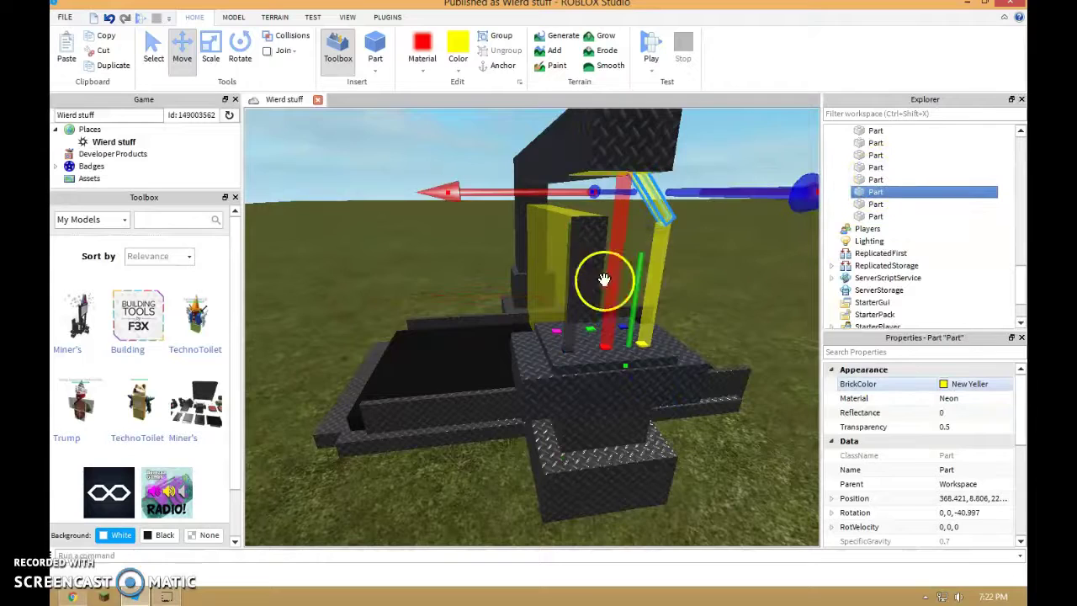
right_click_drag(566, 286, 565, 286)
scroll(471, 238, "down", 2)
left_click(124, 64)
left_click_drag(365, 186, 271, 202)
right_click_drag(271, 202, 270, 203)
key("a")
key("s")
left_click_drag(270, 202, 235, 231)
key("w")
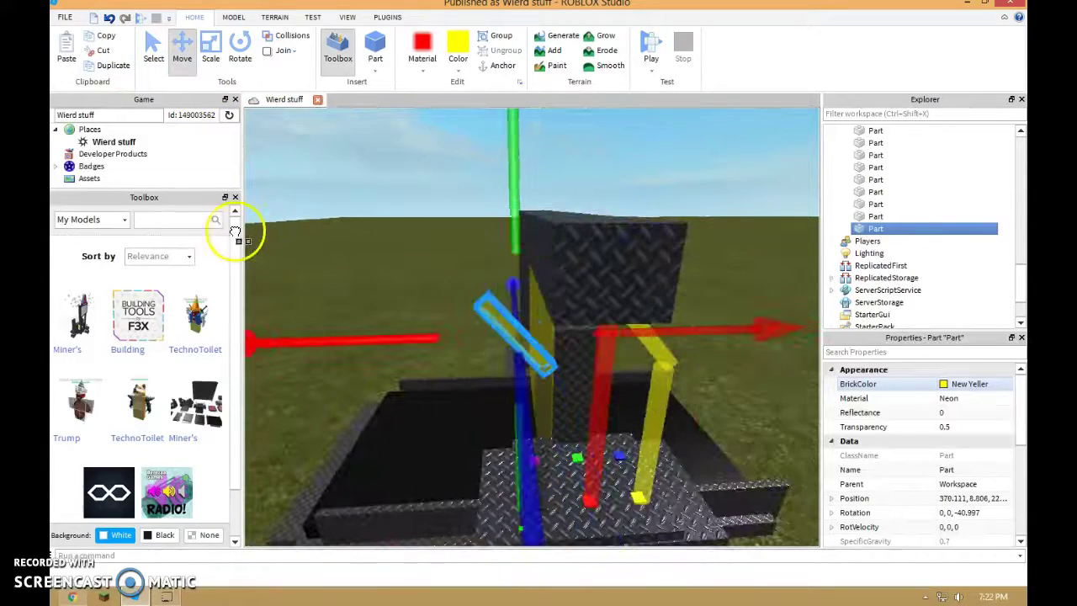
right_click_drag(236, 231, 488, 246)
mouse_move(637, 190)
left_mouse_down()
mouse_move(685, 193)
mouse_move(656, 190)
left_mouse_up()
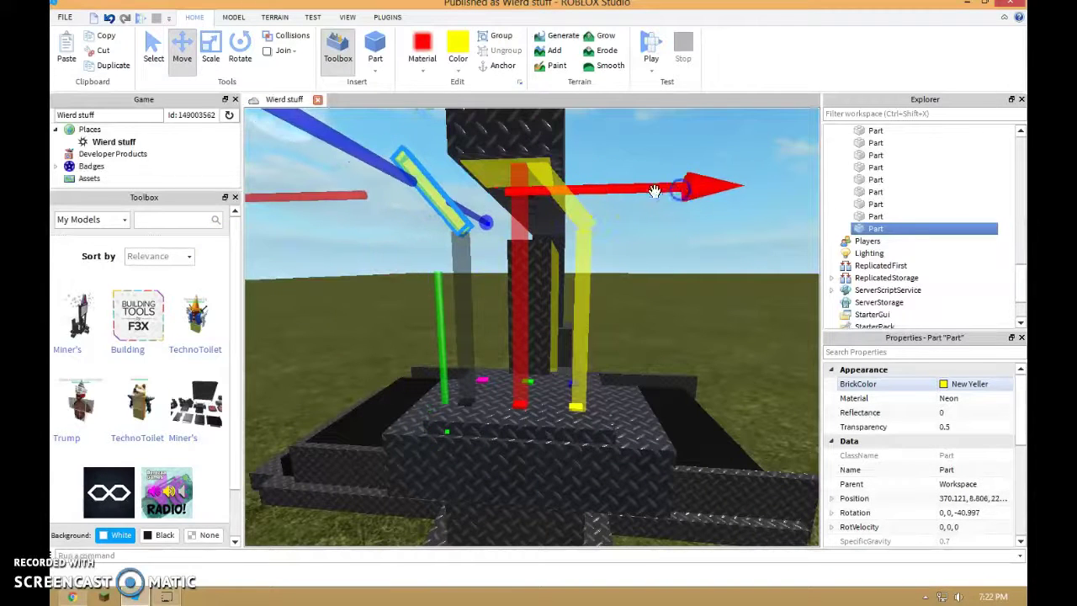
- Rotate the slanted copy to lean the opposite way at about 41.8° and slide it to connect the black ray with the beam
left_click(240, 52)
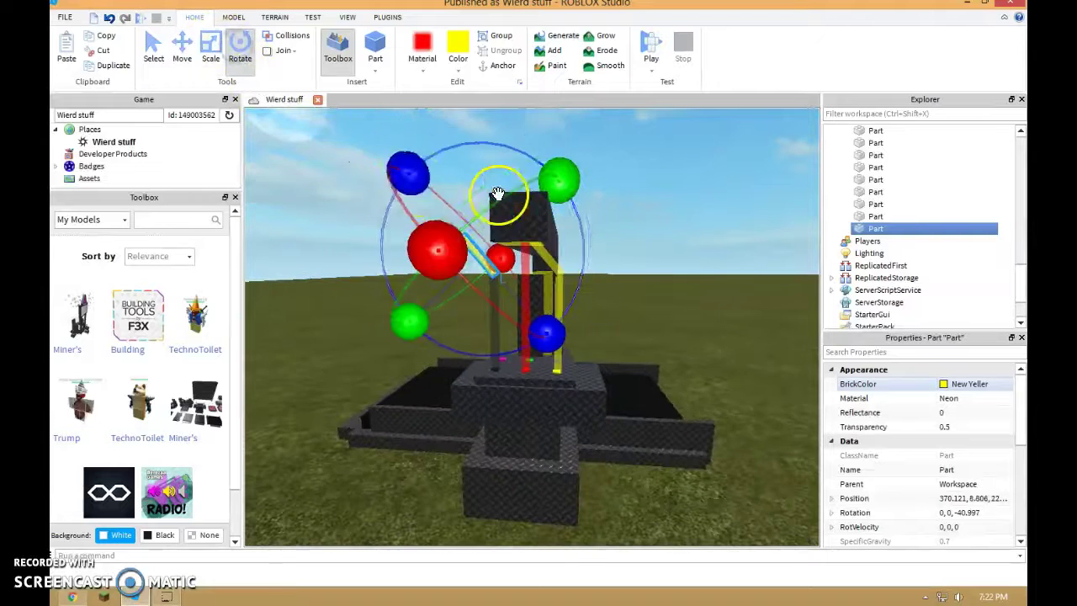
left_click_drag(404, 177, 548, 176)
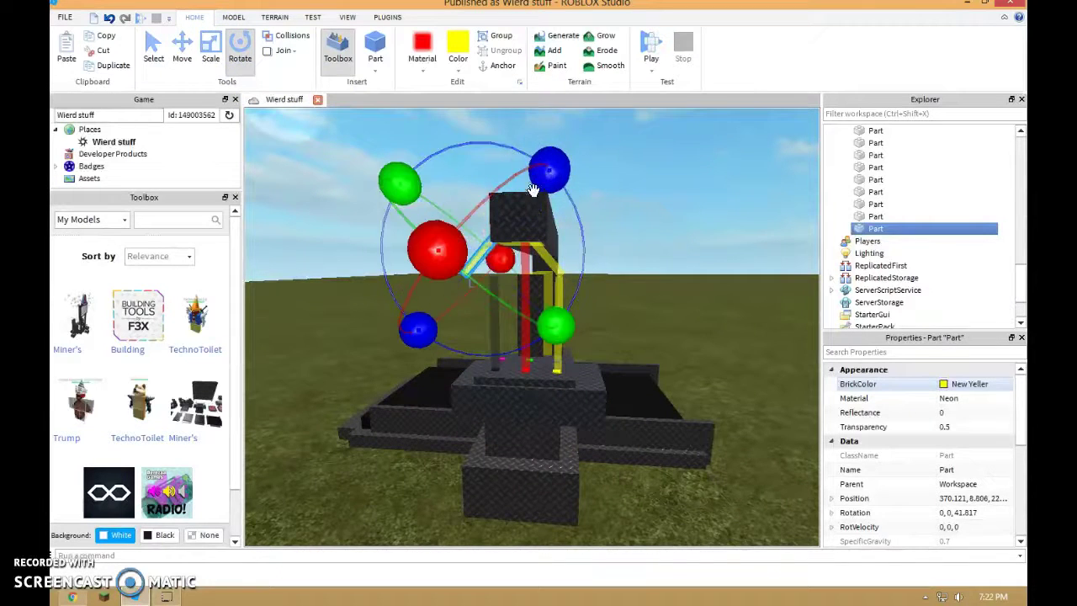
key("a")
left_click(183, 57)
left_click_drag(644, 261, 677, 262)
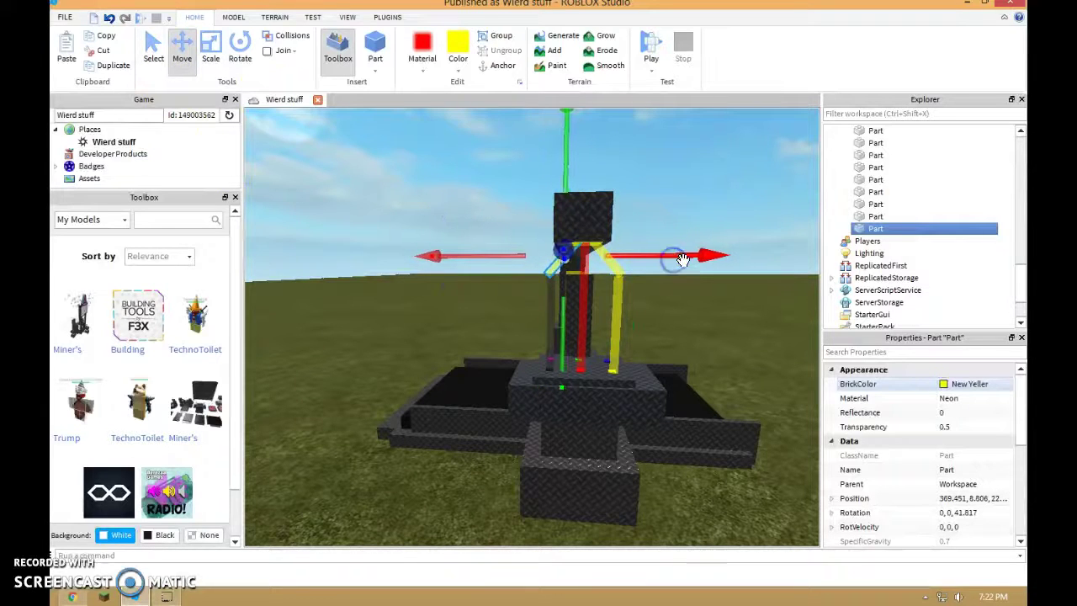
- Recolour the slanted section above the black ray to Really black
left_click(973, 382)
left_click(786, 382)
right_click_drag(669, 342, 685, 313)
middle_click_drag(686, 318, 684, 310)
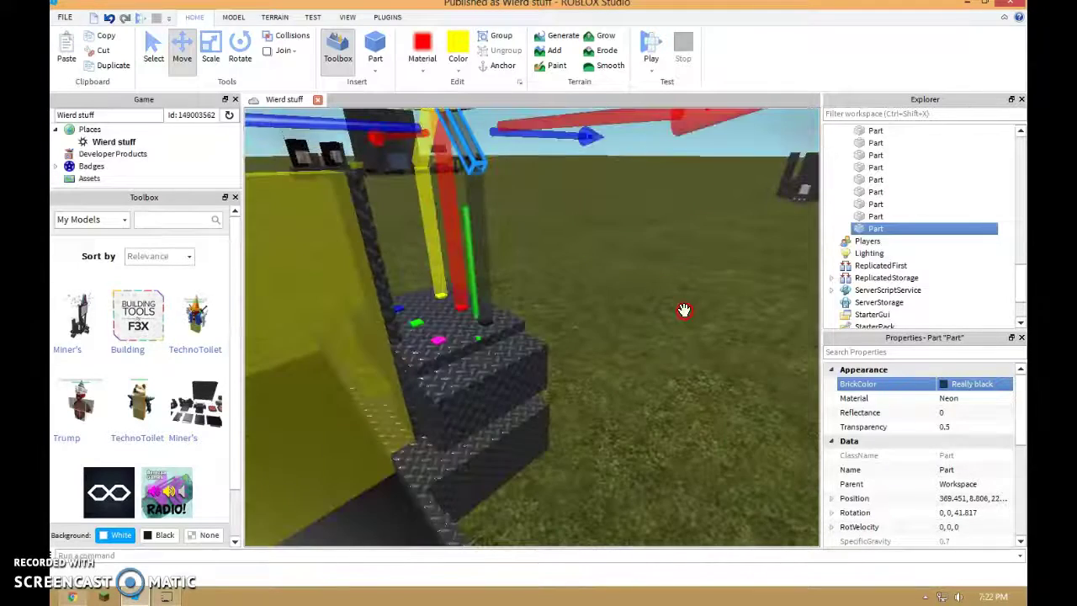
right_click_drag(684, 311, 684, 310)
key("e")
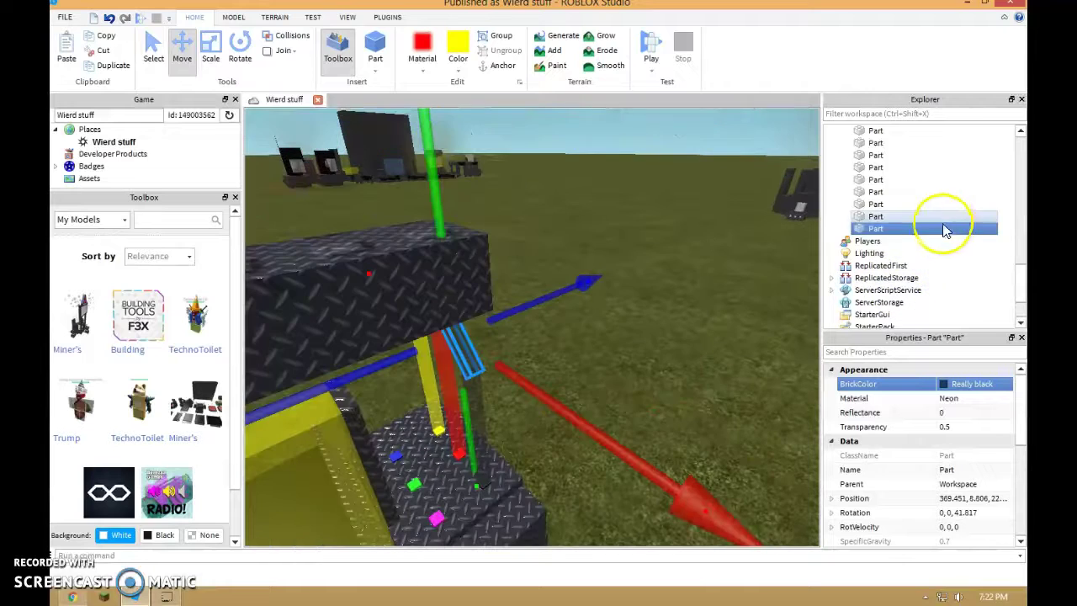
- Duplicate both sections of the black ray together and move the copy onto the pink button
left_click_drag(1007, 213, 987, 230)
right_click_drag(593, 195, 583, 195)
key("w")
key("q")
key("e")
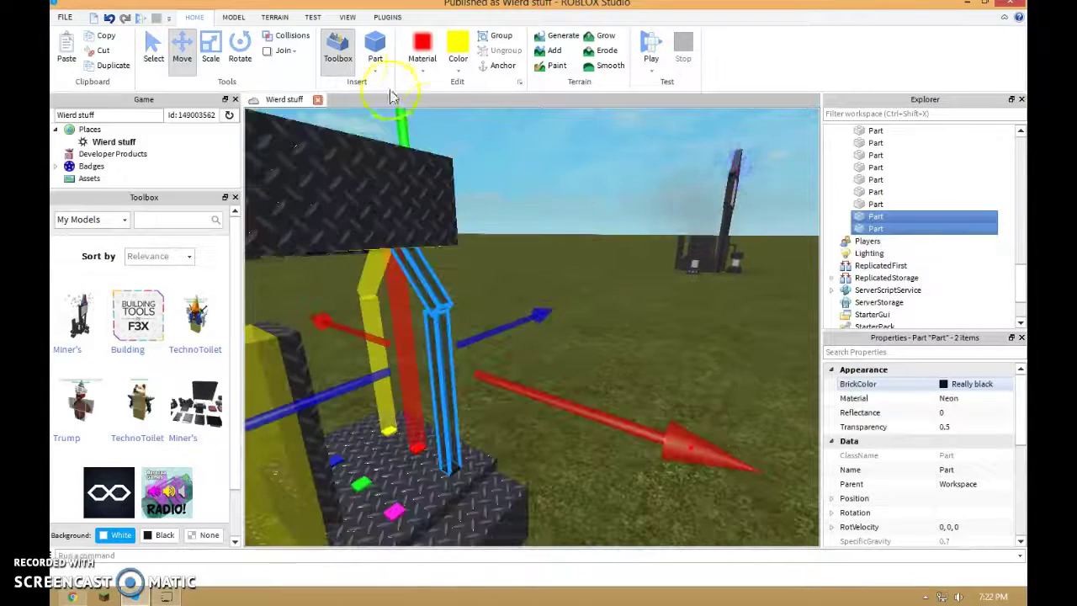
left_click(115, 70)
right_click_drag(420, 200, 421, 202)
left_click_drag(494, 296, 430, 311)
right_click_drag(430, 311, 430, 311)
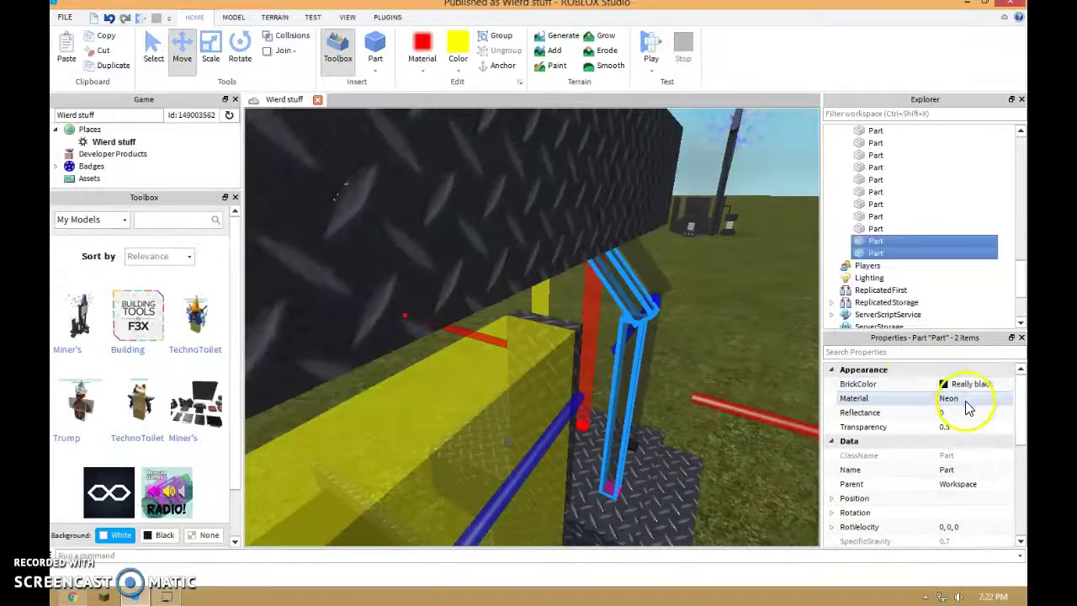
- Recolour both sections of the ray on the pink button to Hot pink
left_click(969, 384)
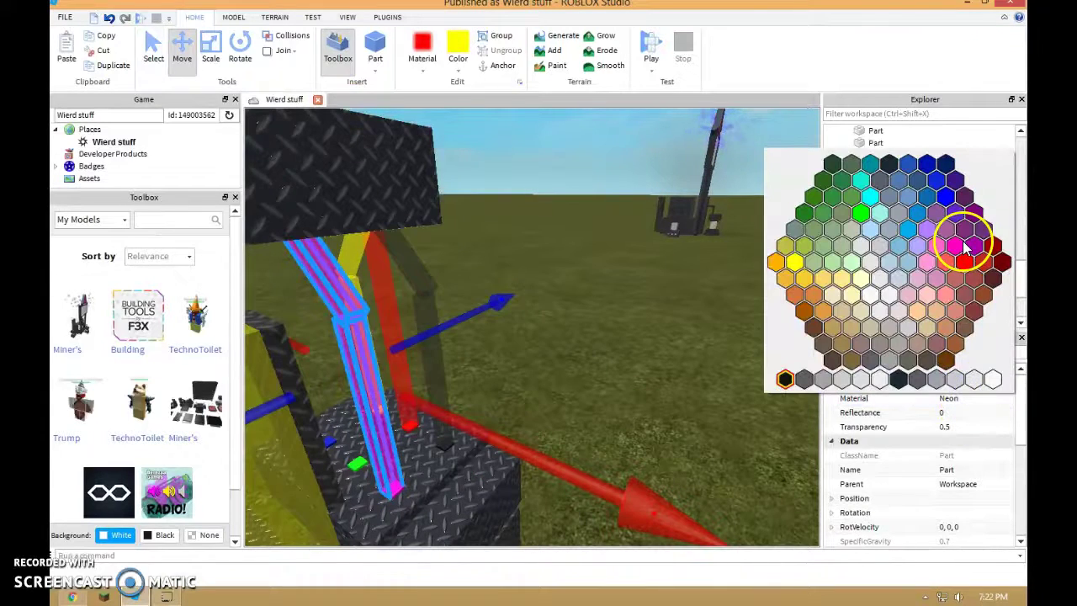
left_click(964, 246)
right_click_drag(685, 271, 688, 265)
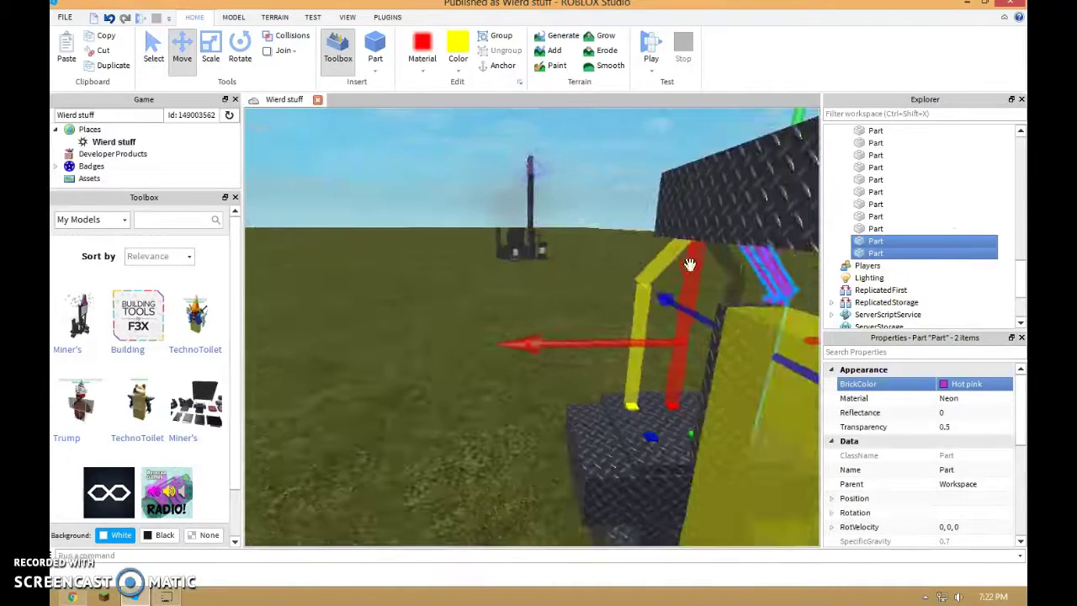
- Duplicate the upright and slanted yellow ray sections together and move the copy onto the blue button
left_click(991, 205)
left_click(984, 192)
left_click(983, 180)
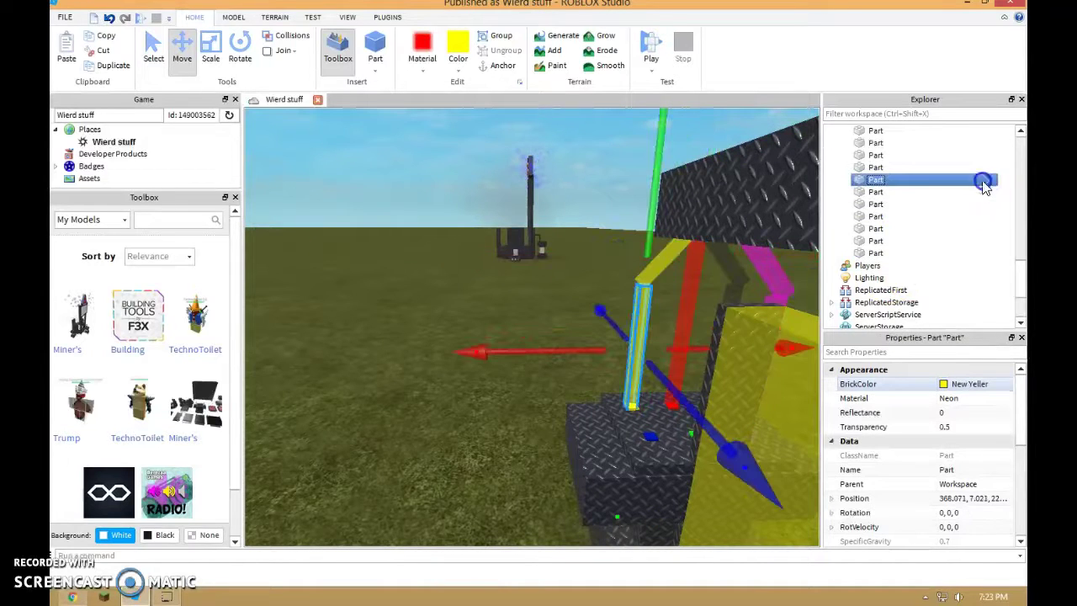
left_click(990, 192, "ctrl")
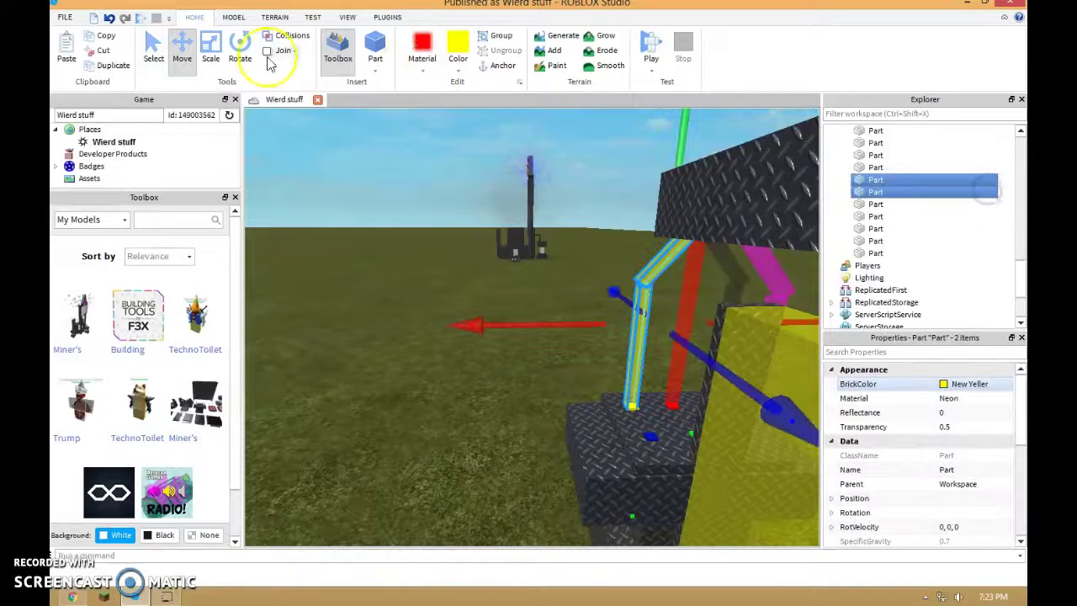
left_click(112, 66)
right_click_drag(353, 189, 677, 289)
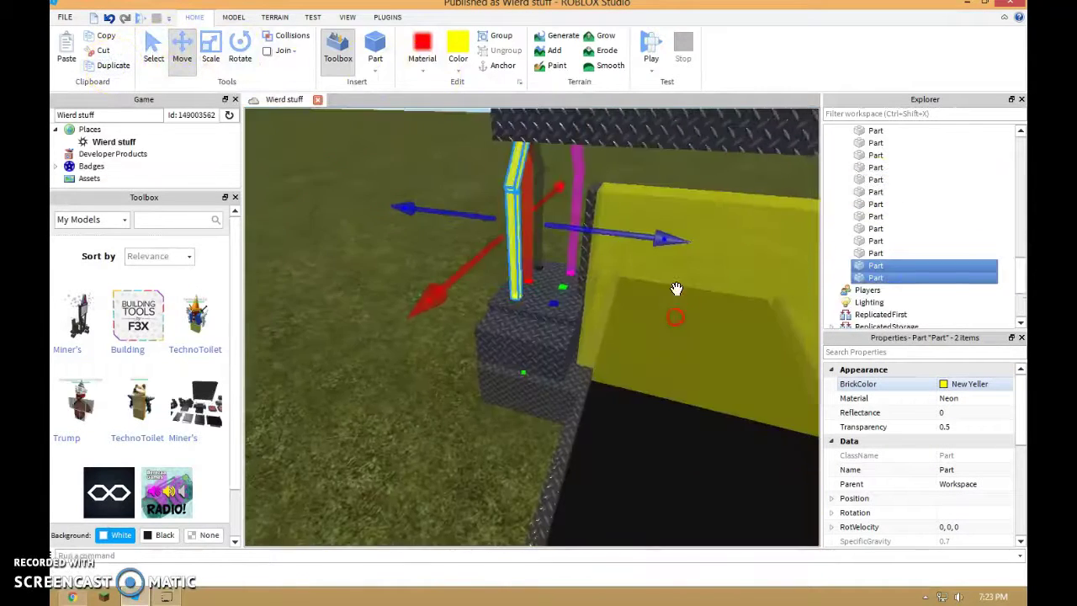
left_click_drag(650, 245, 702, 260)
right_click_drag(685, 258, 652, 276)
scroll(664, 254, "up", 3)
scroll(652, 261, "up", 5)
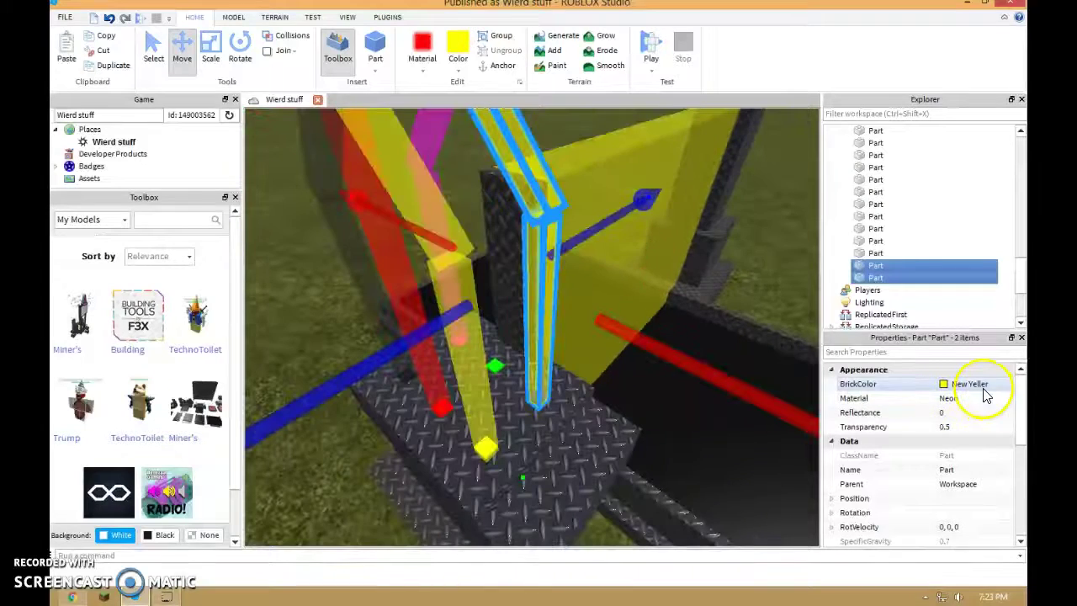
- Recolour both sections of the ray on the blue button to a deep blue
left_click(968, 383)
left_click(927, 164)
right_click_drag(764, 347, 765, 351)
scroll(687, 334, "down", 3)
- Duplicate the straight red ray and move the copy onto the green button
left_click(964, 241)
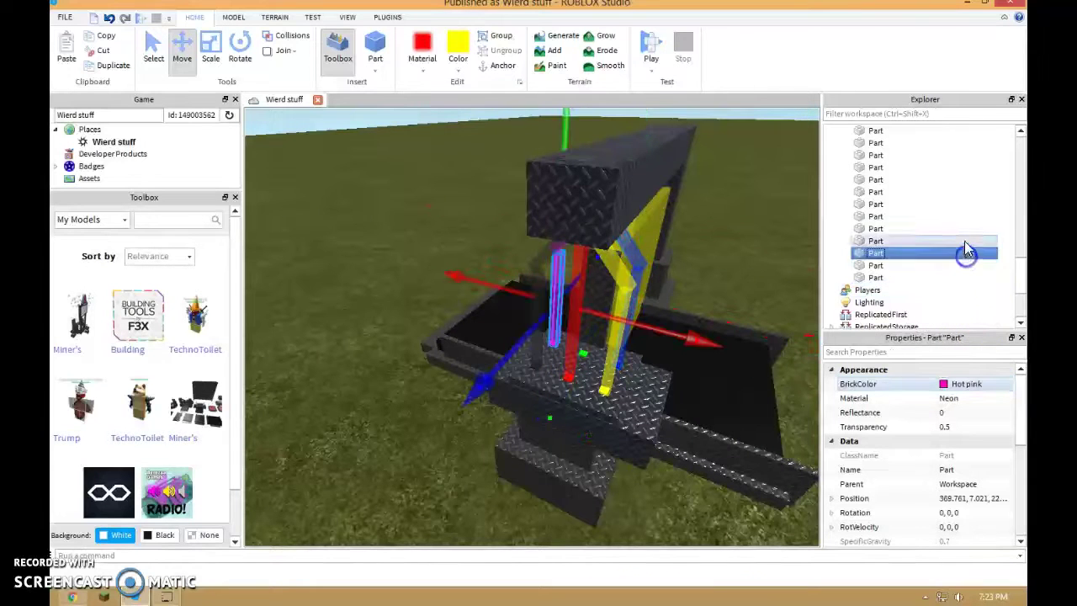
left_click(962, 217)
left_click(964, 205)
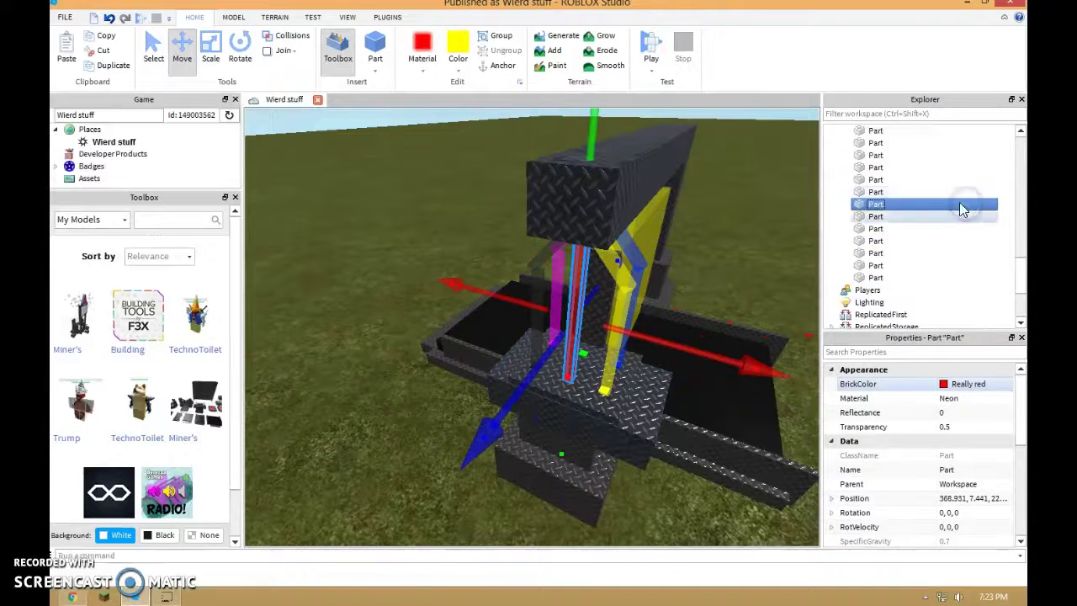
left_click(121, 71)
right_click_drag(498, 263, 500, 263)
left_click_drag(569, 286, 604, 262)
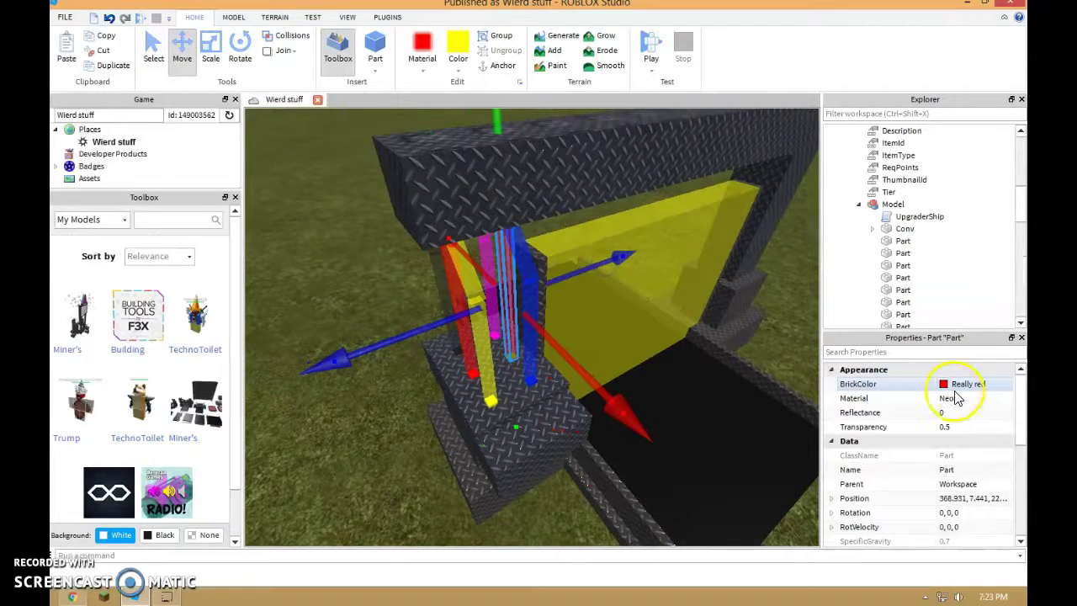
- Recolour the ray on the green button to Lime green and deselect it
left_click(956, 386)
scroll(539, 379, "down", 5)
right_click_drag(540, 380, 591, 315)
left_click(467, 428)
scroll(515, 352, "up", 3)
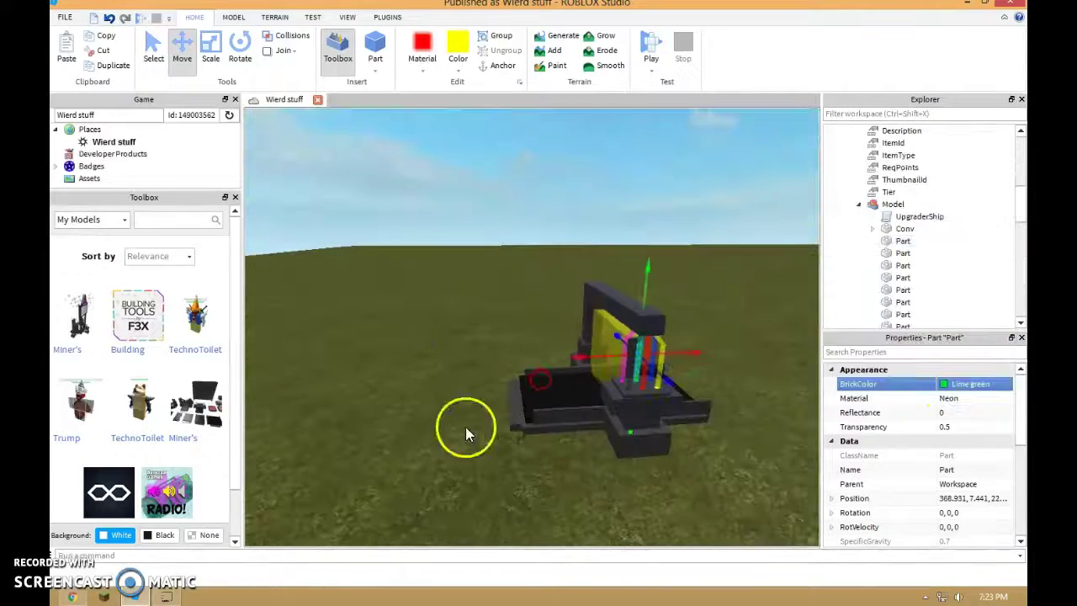
key("w")
key("s")
scroll(591, 315, "down", 8)
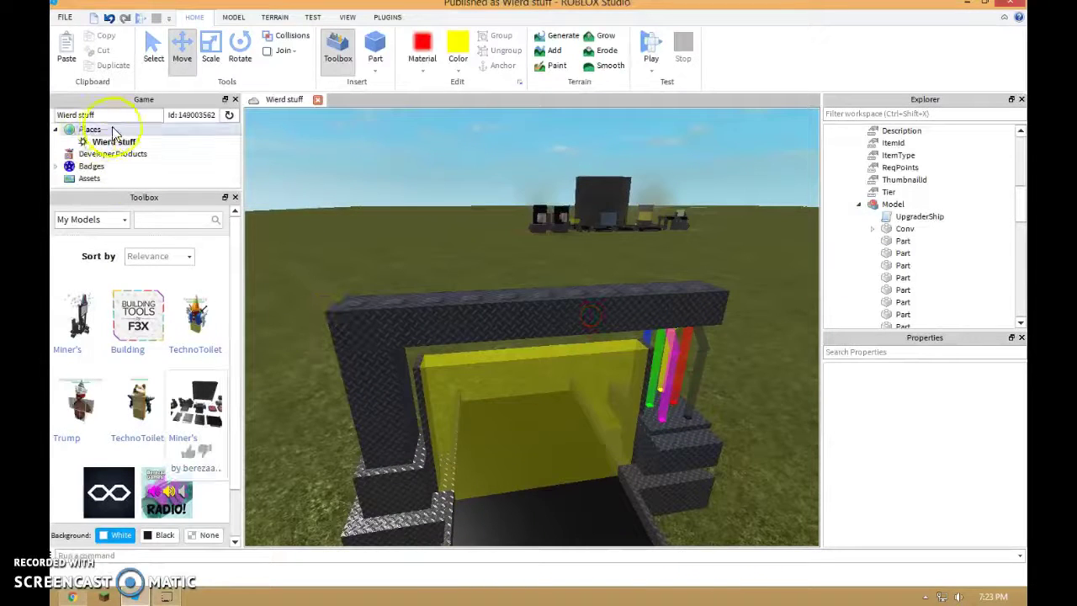
scroll(202, 274, "down", 1)
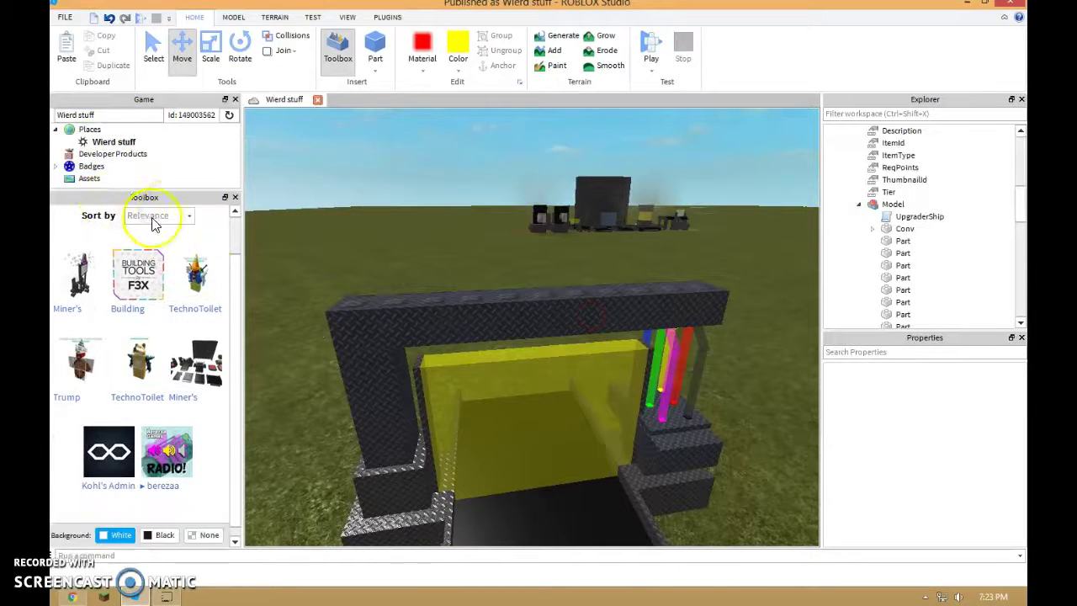
scroll(153, 223, "up", 1)
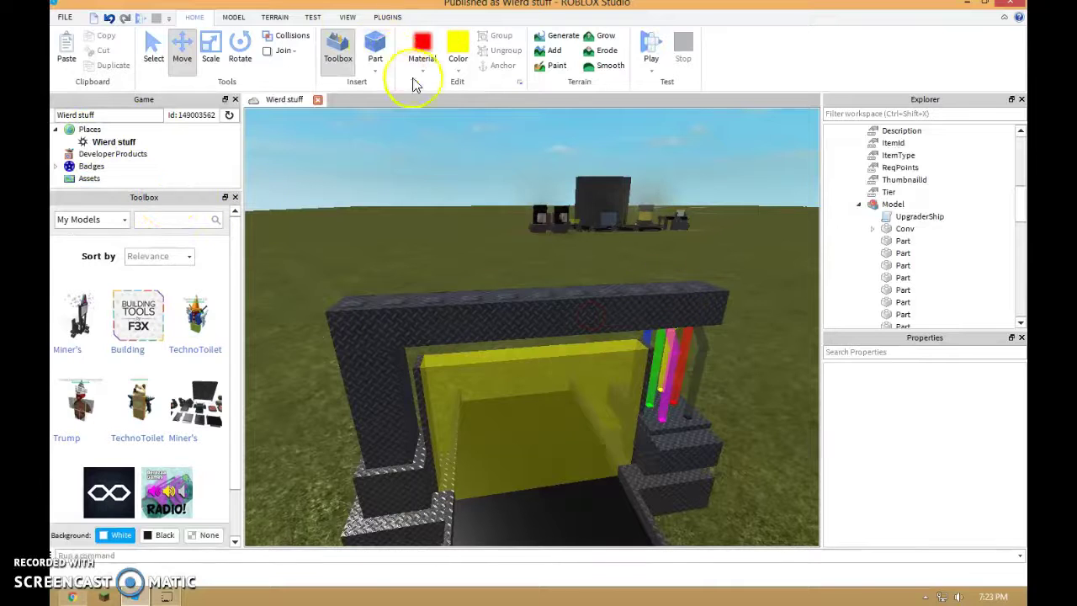
- Pick a surface type for the Surface tool and examine the upgrader's faces from above and all around
left_click(235, 21)
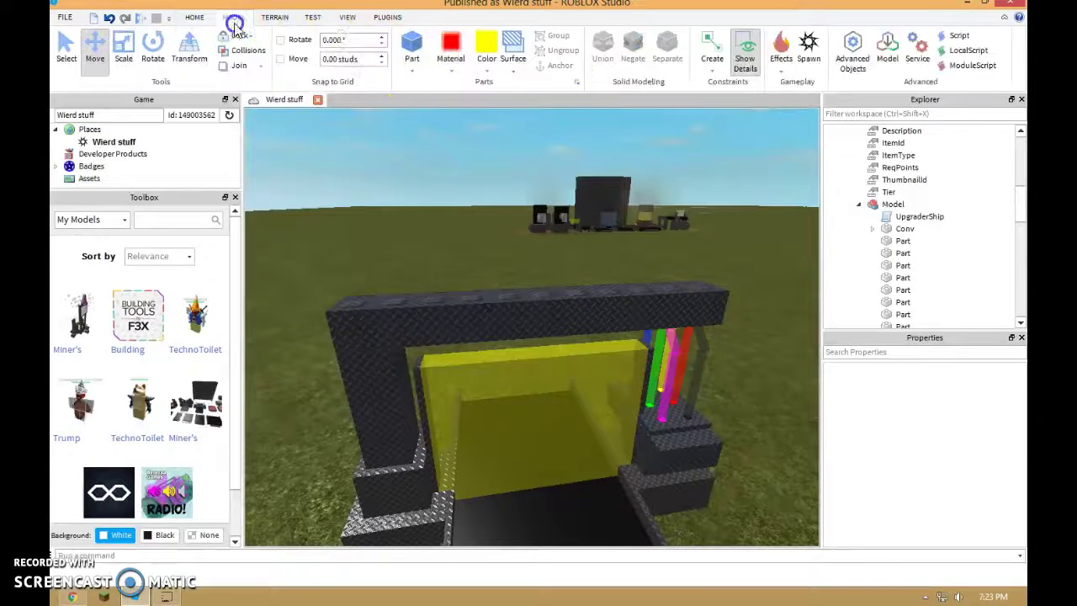
left_click(522, 66)
left_click(544, 101)
right_click_drag(555, 160, 561, 202)
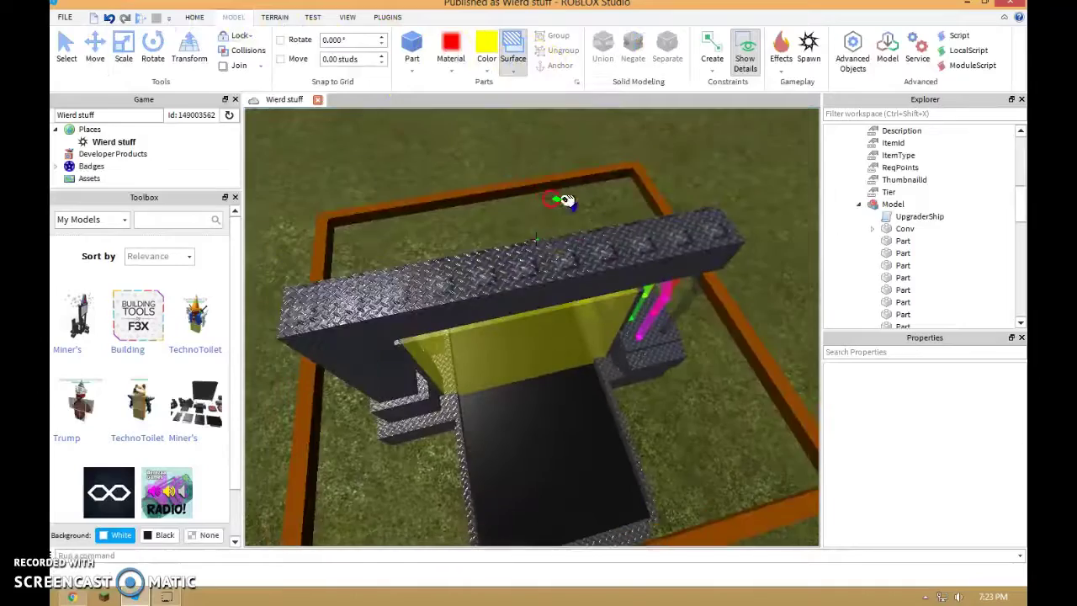
key("d")
mouse_move(533, 260)
right_mouse_down()
mouse_move(571, 378)
mouse_move(563, 325)
mouse_move(580, 336)
mouse_move(626, 331)
mouse_move(642, 300)
mouse_move(532, 263)
mouse_move(550, 310)
mouse_move(548, 267)
mouse_move(534, 267)
right_mouse_up()
key("w")
key("a")
key("s")
key("d")
key("a")
key("w")
key("s")
key("a")
right_click_drag(446, 232, 451, 229)
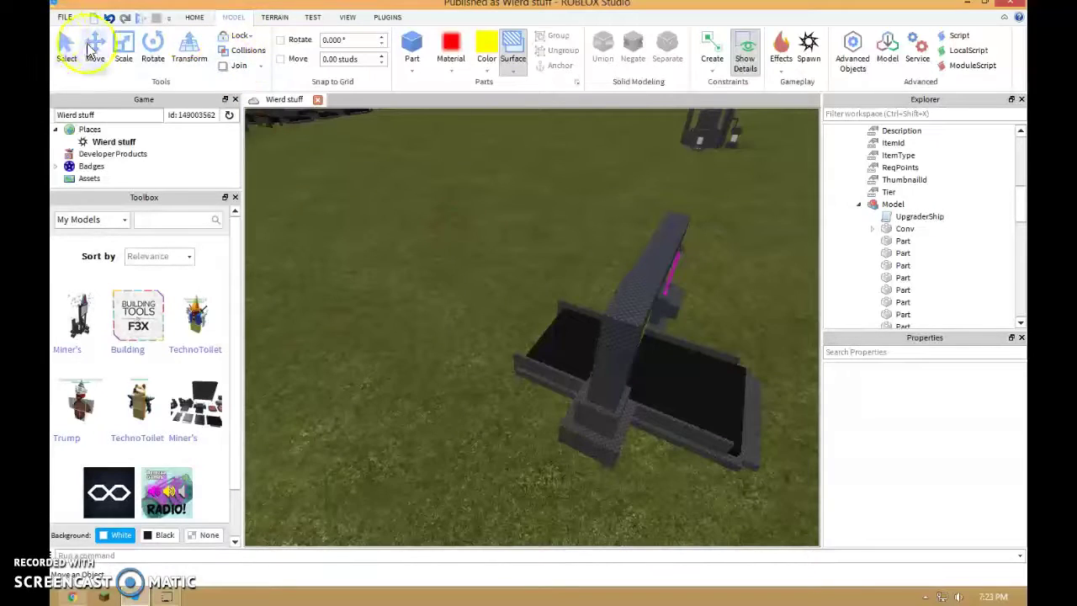
- Select the smoky grey pillar supporting the overhead beam and slightly lower its top with the Scale tool
left_click(628, 357)
key("w")
right_click_drag(625, 356, 613, 333)
left_click(439, 273)
key("d")
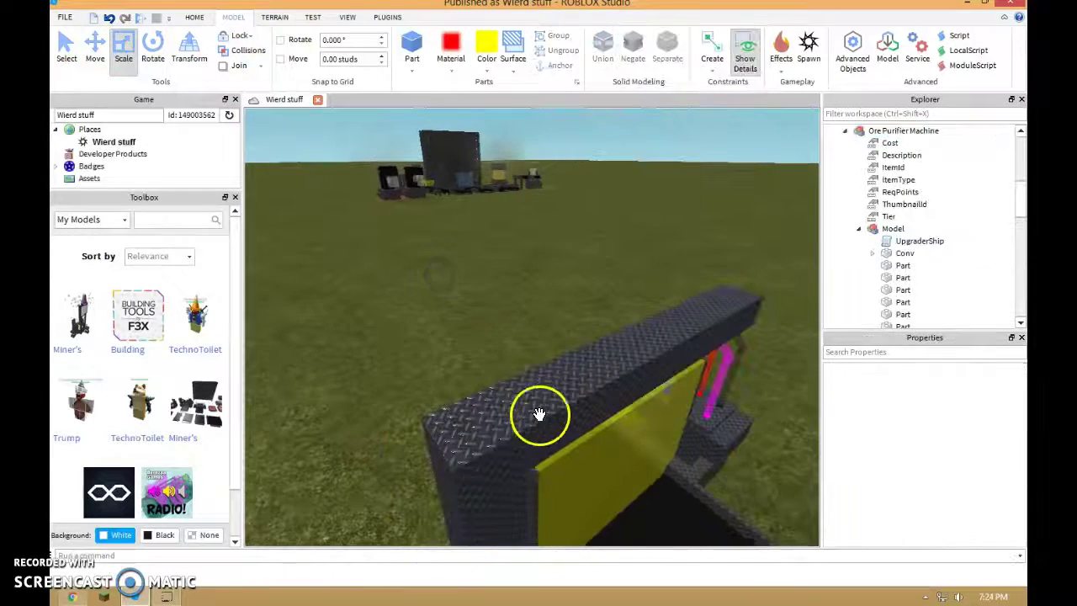
left_click(493, 477)
left_click(512, 507)
left_click_drag(471, 327, 473, 337)
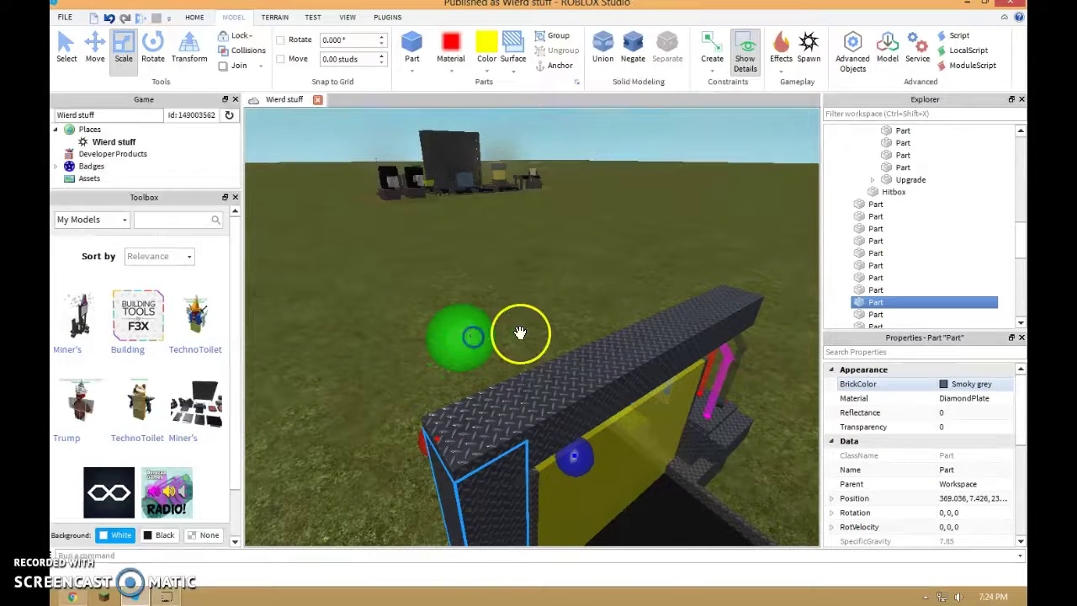
left_click(546, 308)
- Select the Hitbox part of the Ore Purifier Machine model and stretch it upward until it encloses the overhead beam
key("a")
right_click_drag(546, 306, 542, 302)
key("s")
key("w")
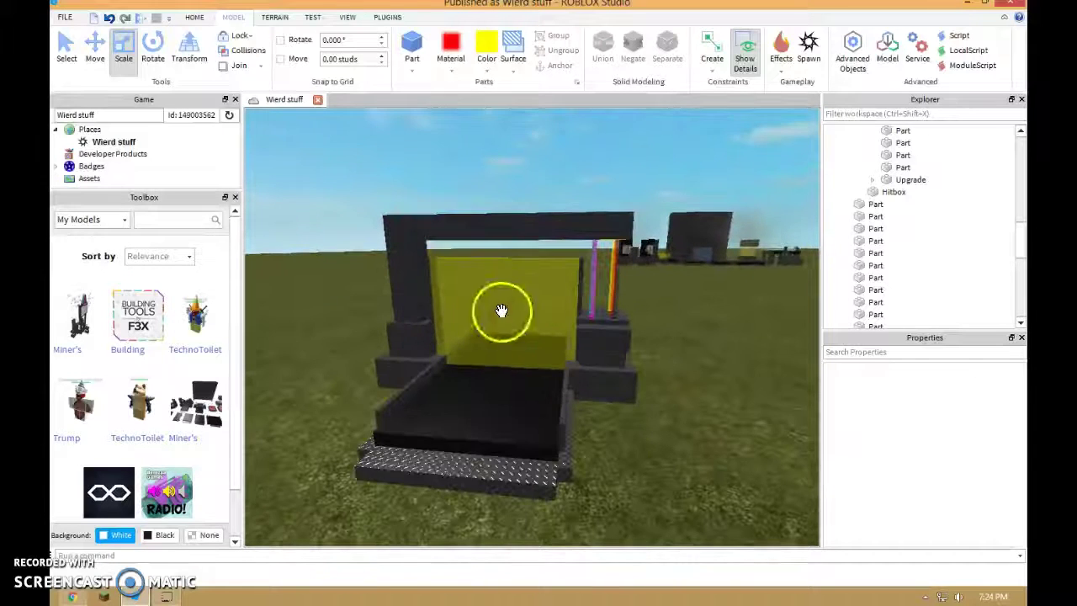
left_click(500, 311)
scroll(923, 215, "down", 2)
scroll(923, 216, "up", 4)
scroll(900, 250, "down", 1)
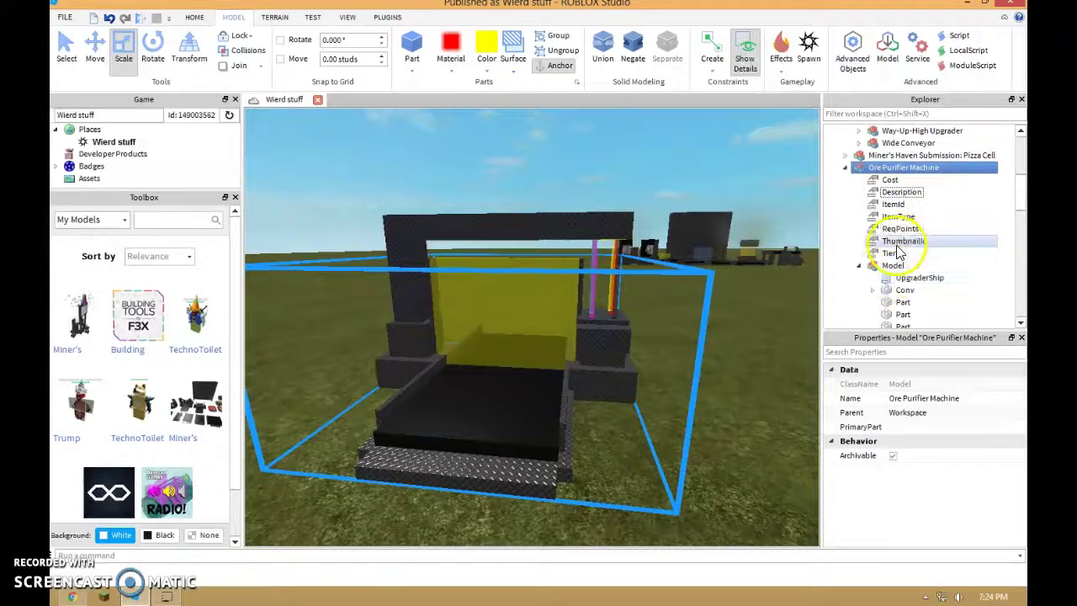
scroll(875, 269, "down", 4)
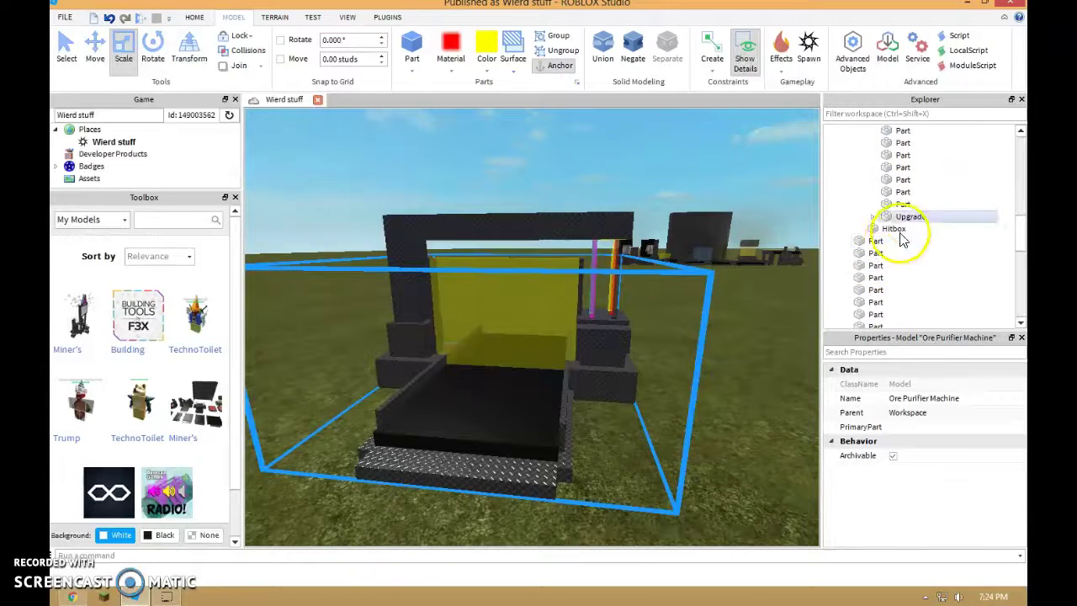
left_click(897, 229)
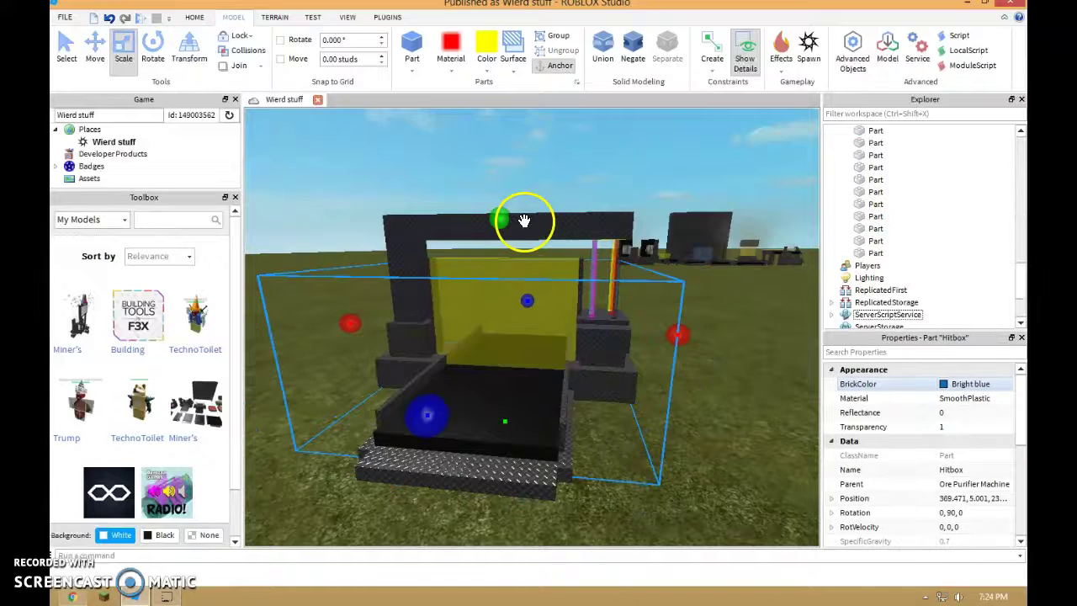
left_click_drag(500, 218, 510, 169)
right_click_drag(530, 181, 528, 182)
left_click_drag(428, 215, 433, 197)
right_click_drag(473, 212, 473, 211)
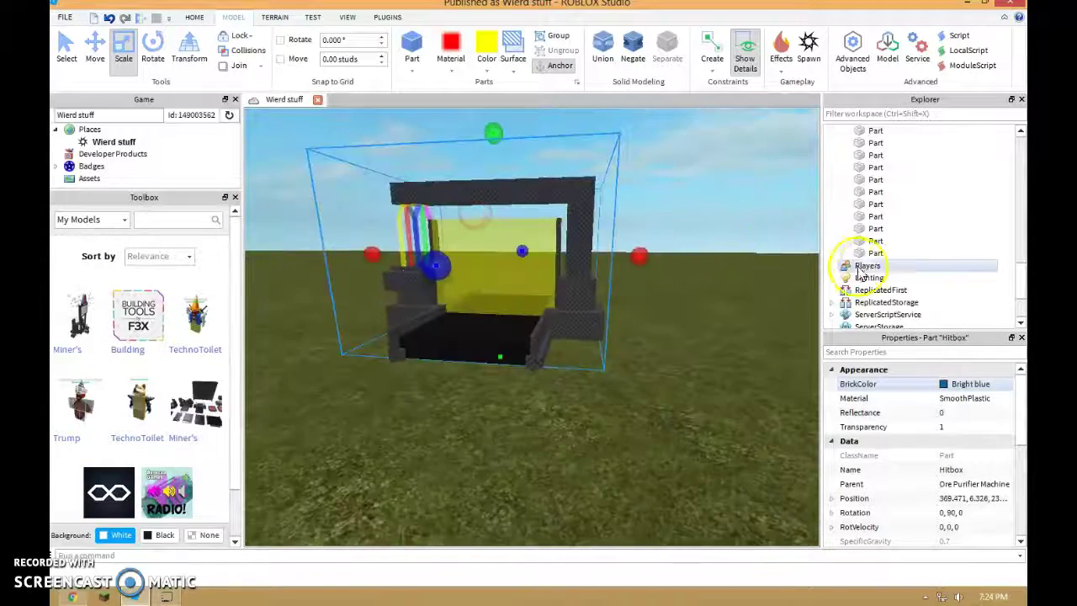
- Find the two thin Dark stone grey posts flanking the yellow Upgrade part and stretch both up to the beam
scroll(879, 173, "up", 6)
left_click_drag(906, 194, 908, 179)
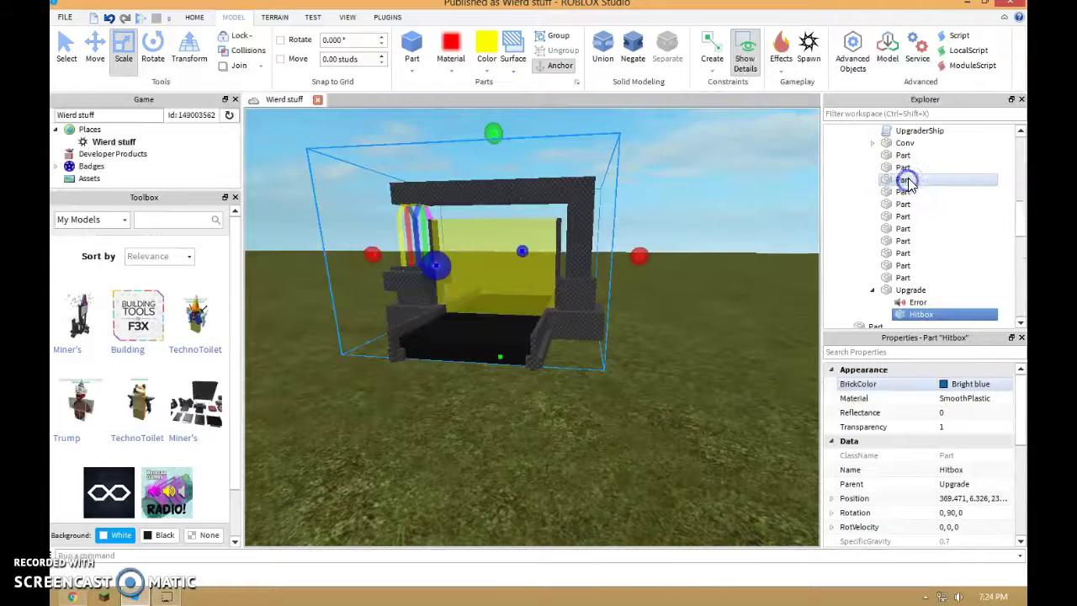
left_click(908, 179)
left_click(930, 290)
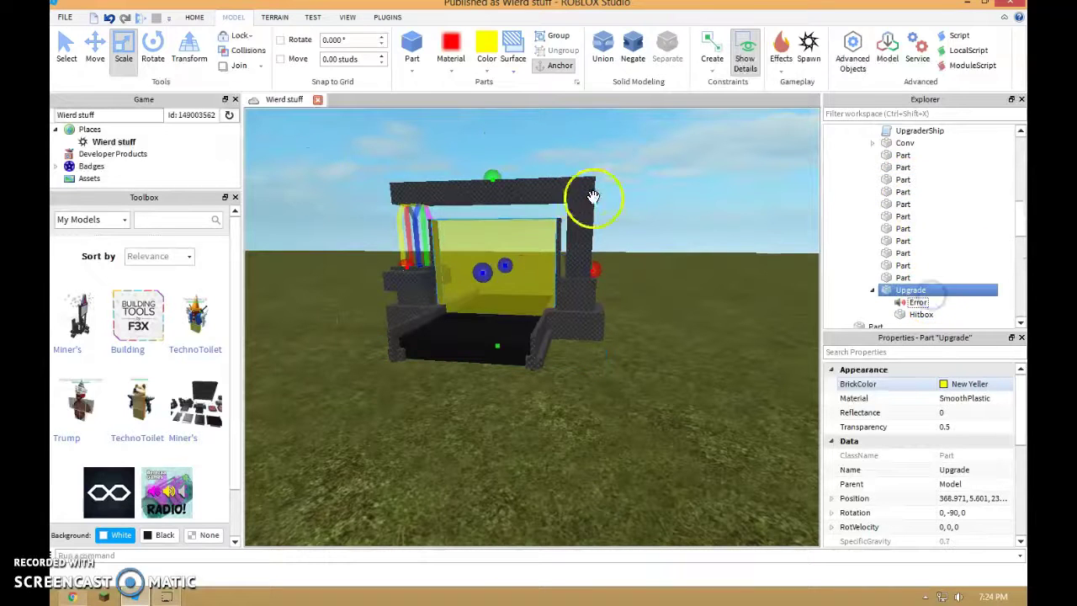
left_click(925, 241)
left_click(924, 253)
left_click(929, 205)
left_click(933, 191)
left_click(939, 156)
left_click(948, 145)
left_click(945, 180)
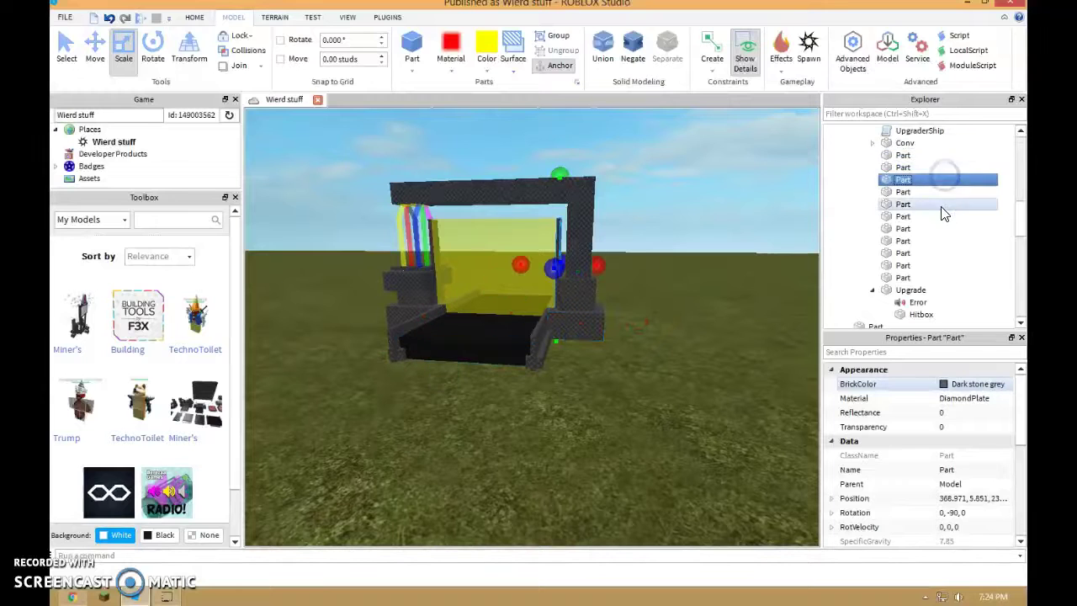
left_click_drag(555, 180, 556, 157)
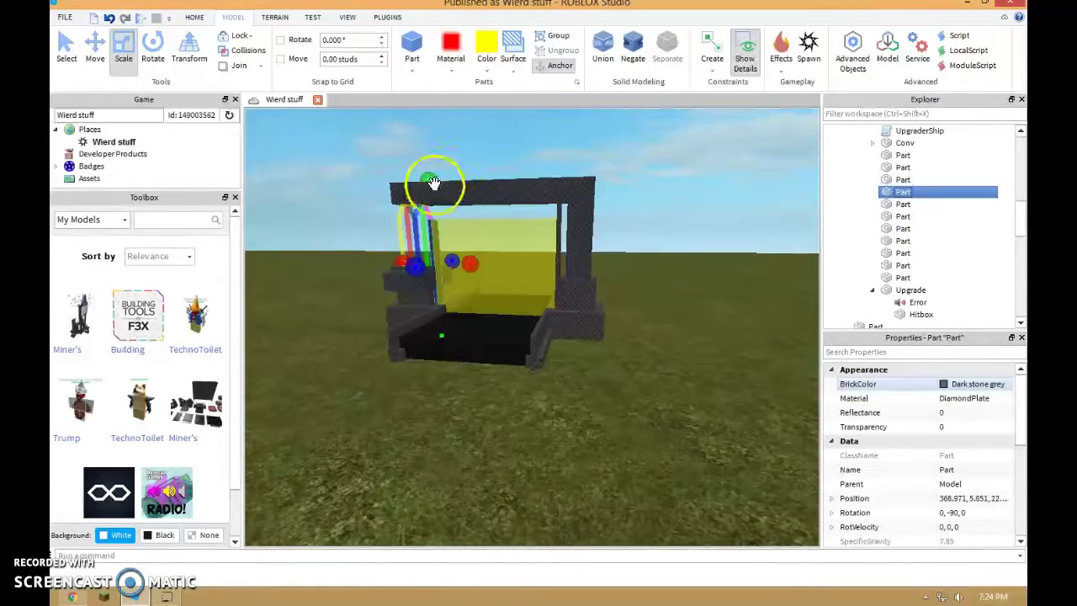
- Stretch the yellow Upgrade part up to the beam and narrow it from both sides into a column over the conveyor's middle
left_click(926, 291)
left_click_drag(496, 183, 500, 170)
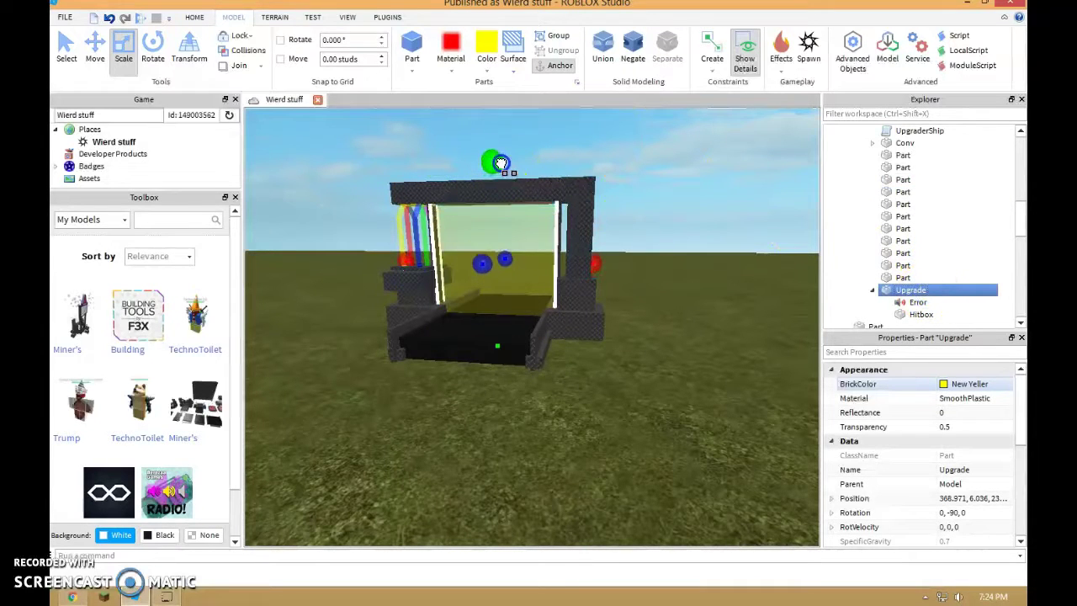
right_click_drag(597, 193, 586, 267)
left_click_drag(563, 307, 565, 307)
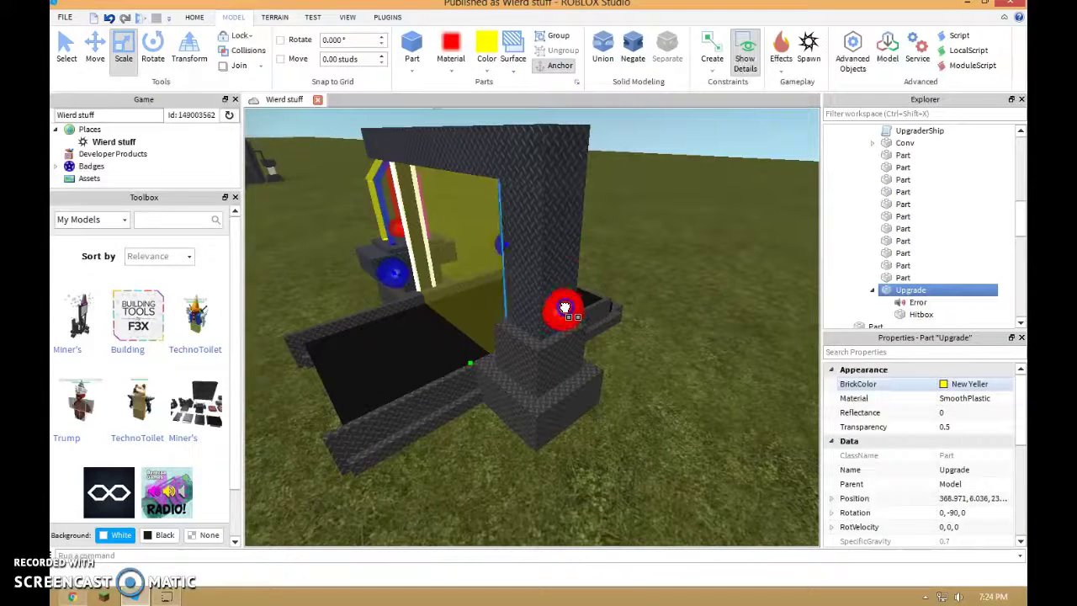
right_click_drag(523, 279, 445, 270)
left_click_drag(467, 257, 538, 263)
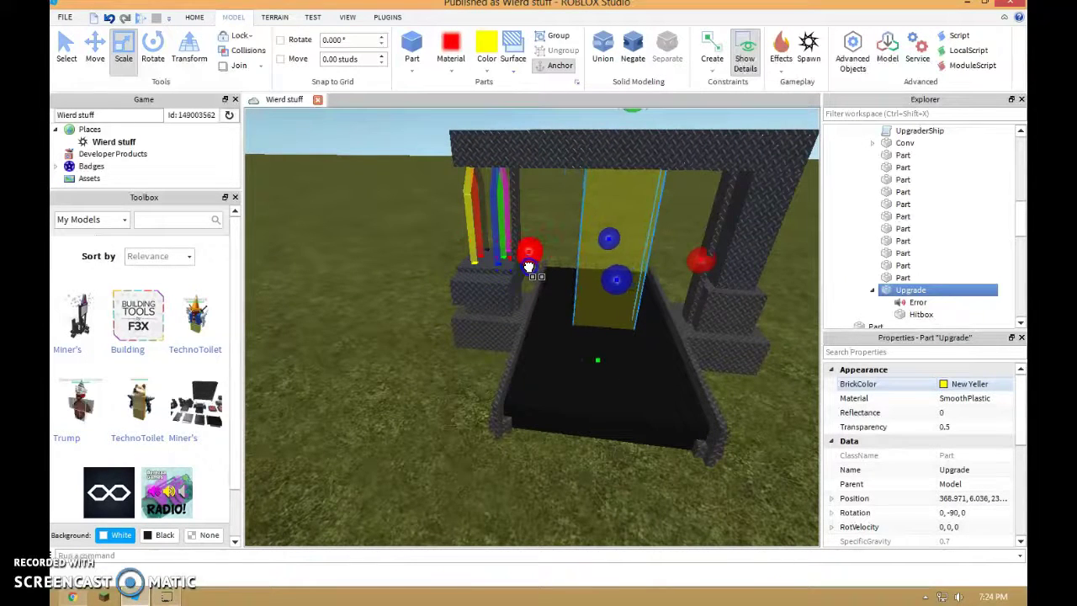
left_click_drag(707, 276, 705, 271)
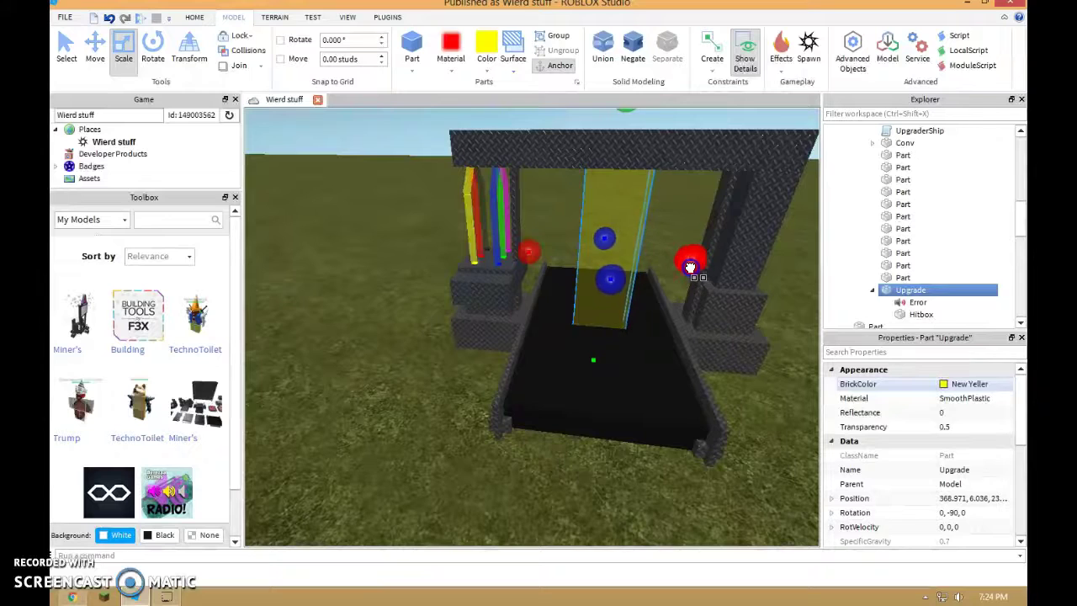
right_click_drag(713, 255, 713, 255)
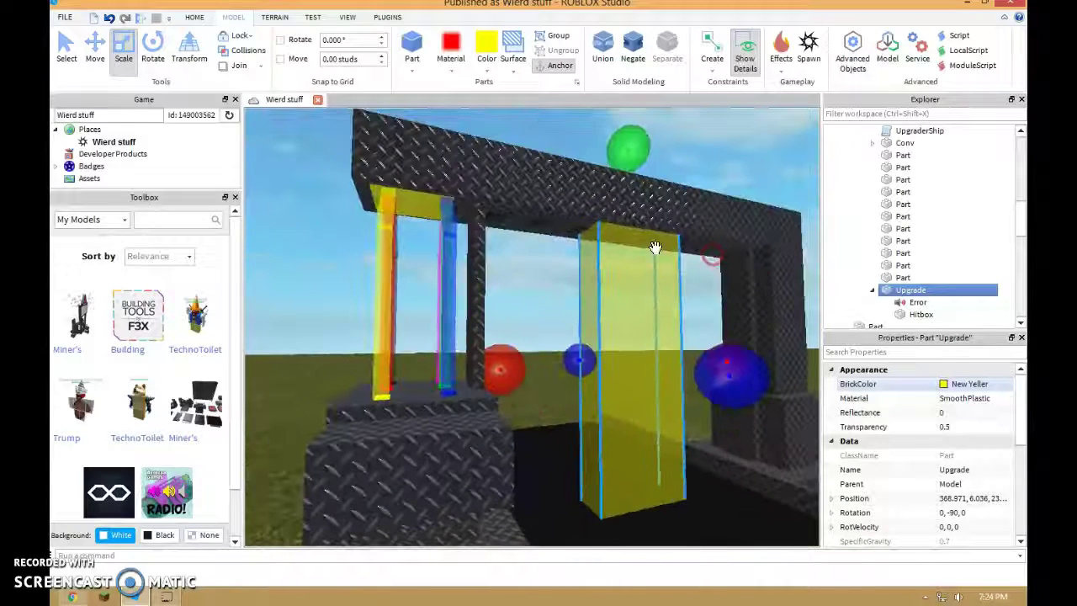
- Duplicate the yellow neon plate above the coloured rays and move the copy along the beam to the top of the yellow column
left_click(420, 207)
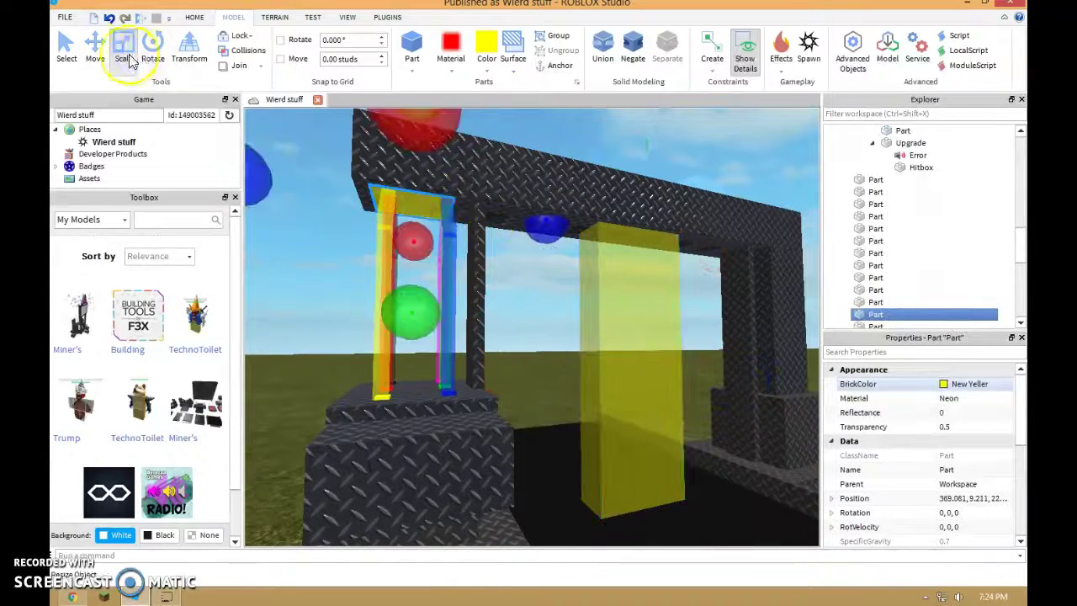
right_click_drag(473, 135, 473, 132)
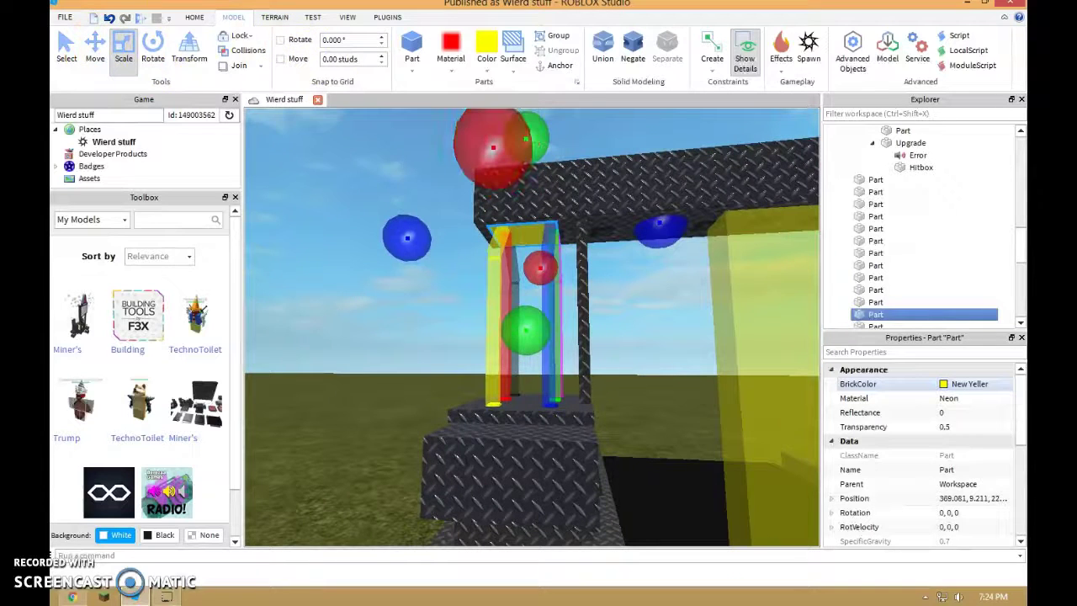
scroll(341, 166, "down", 8)
right_click_drag(340, 166, 341, 166)
scroll(340, 166, "up", 8)
scroll(341, 166, "down", 3)
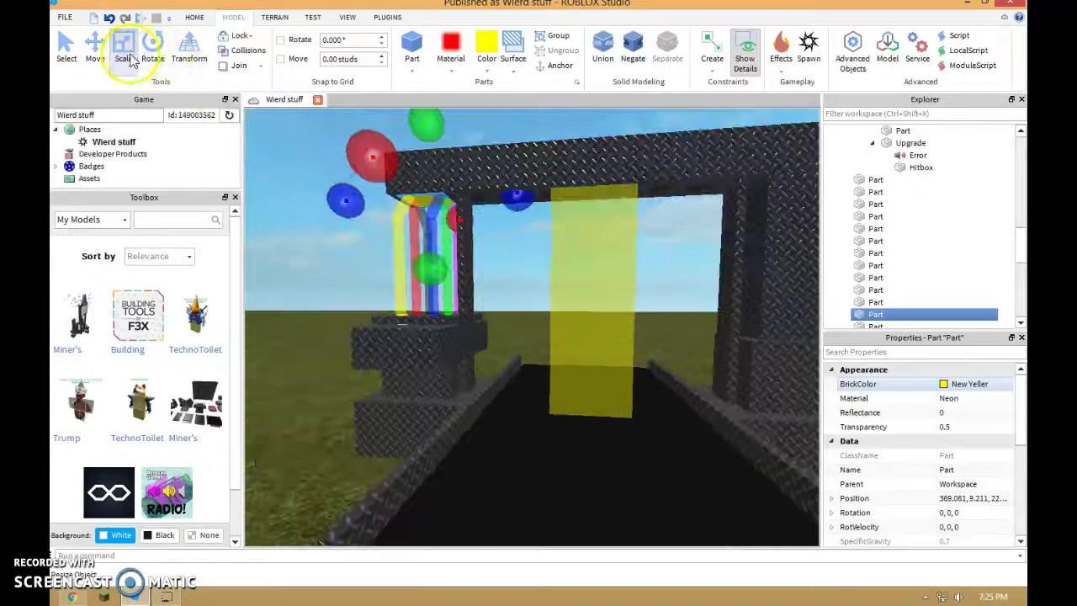
left_click(188, 17)
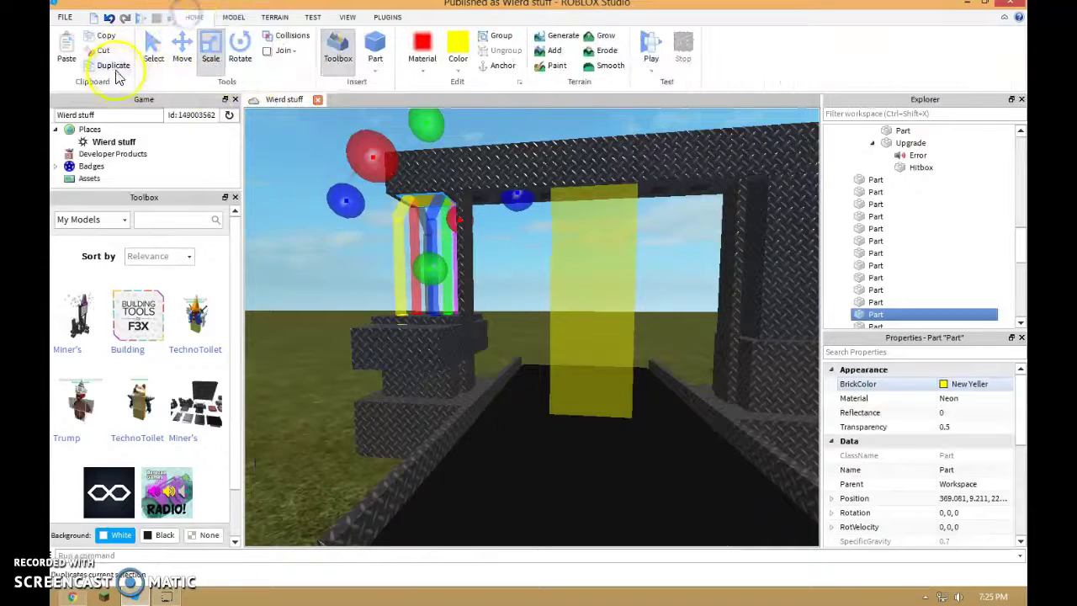
left_click(117, 71)
left_click(190, 49)
left_click_drag(577, 201, 731, 203)
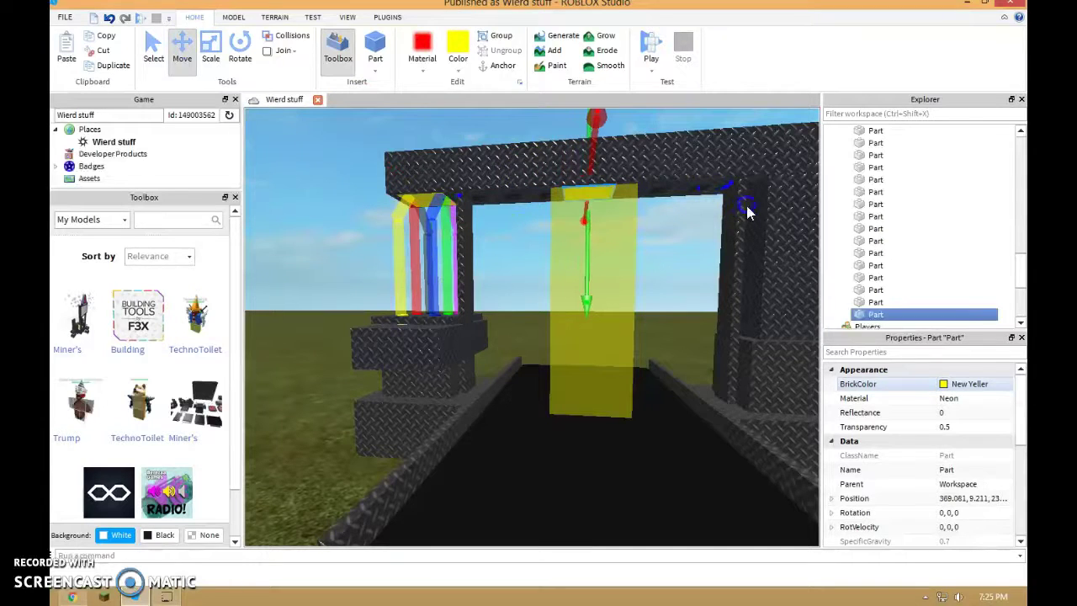
- Recolour the copied neon plate above the yellow column to Lily white
left_click(981, 384)
left_click(878, 380)
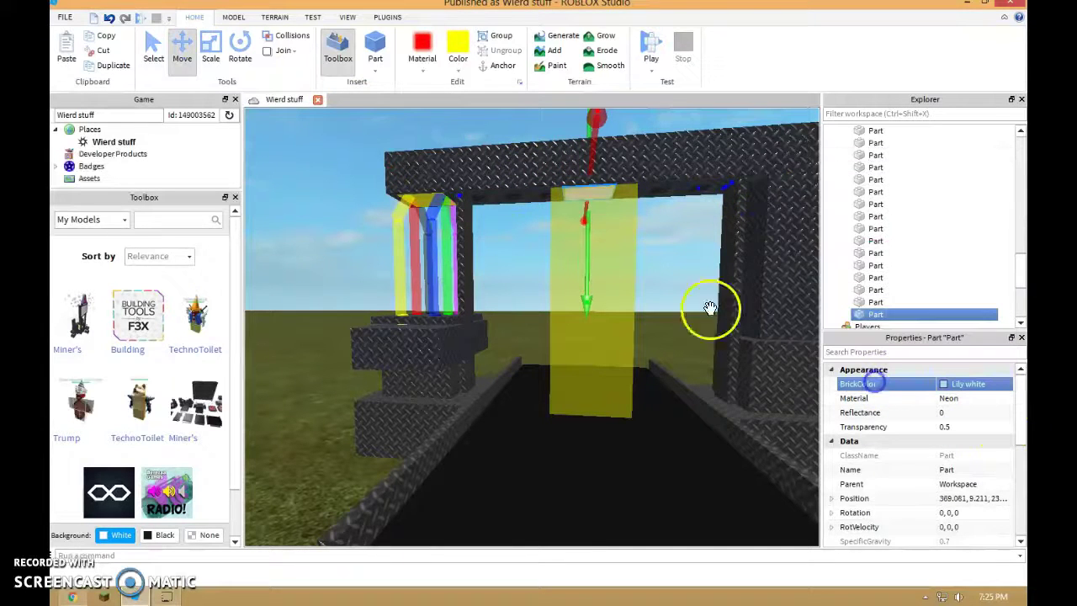
right_click_drag(294, 145, 293, 146)
key("e")
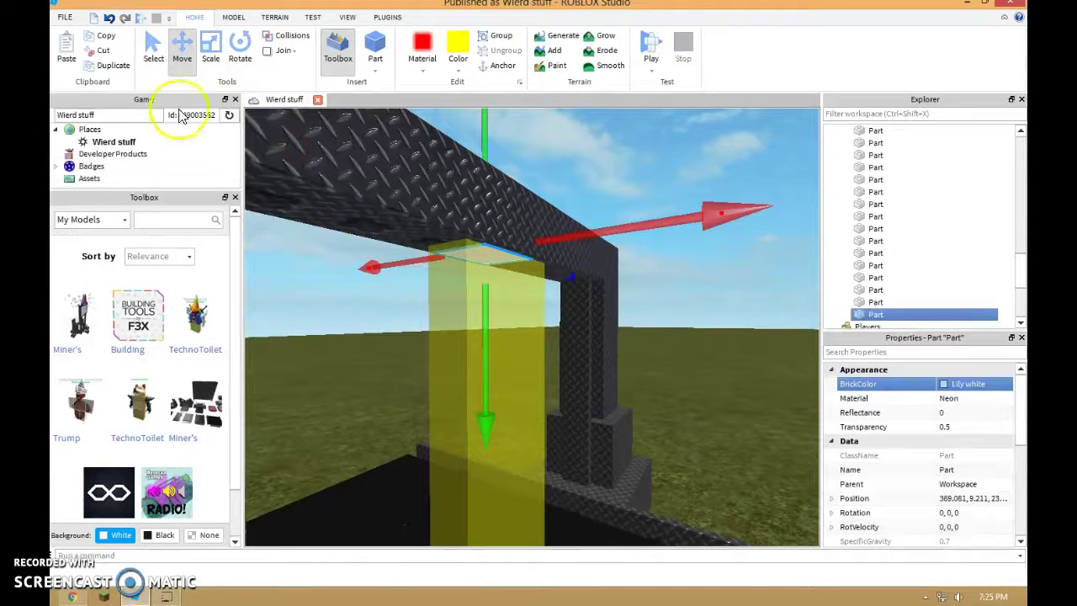
- Scale the Lily white plate from its front and back to fit beneath the beam at the top of the yellow column
left_click(208, 60)
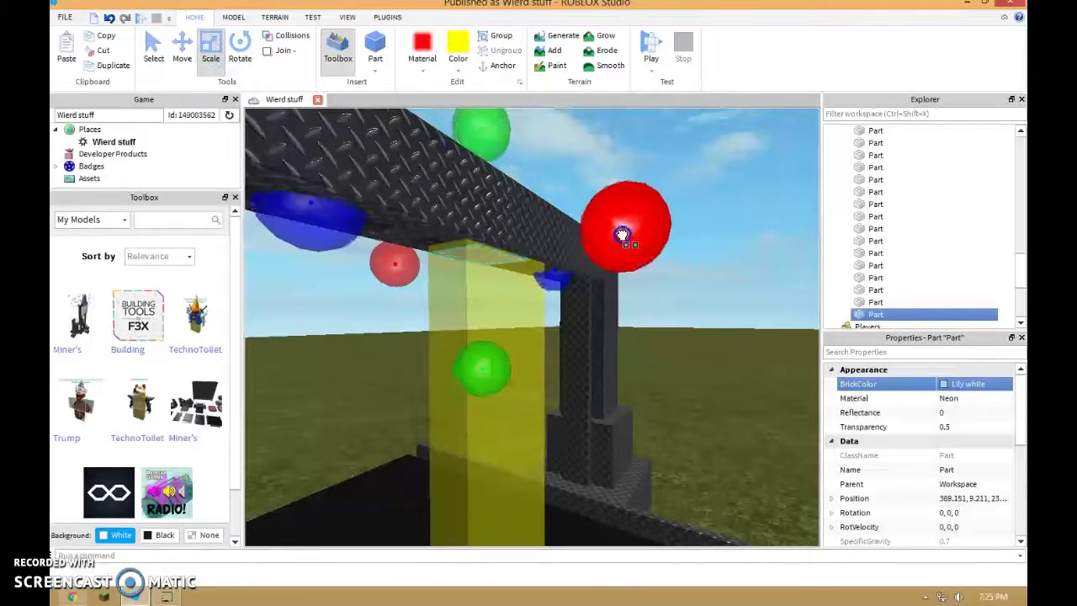
right_click_drag(577, 269, 617, 278)
scroll(619, 244, "down", 2)
scroll(532, 318, "up", 2)
mouse_move(380, 204)
left_mouse_down()
mouse_move(389, 205)
mouse_move(361, 208)
left_mouse_up()
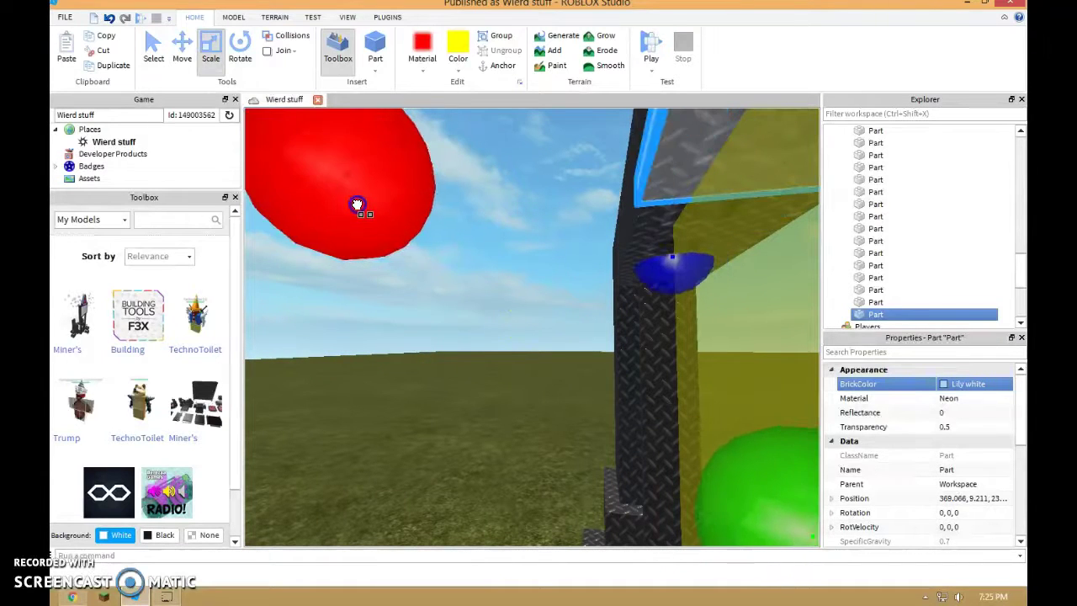
right_click_drag(647, 276, 653, 271)
scroll(653, 272, "up", 2)
left_click_drag(573, 240, 498, 249)
right_click_drag(497, 250, 513, 250)
left_click_drag(672, 235, 729, 233)
right_click_drag(729, 232, 732, 231)
scroll(712, 233, "down", 4)
key("a")
key("w")
right_click_drag(670, 254, 619, 218)
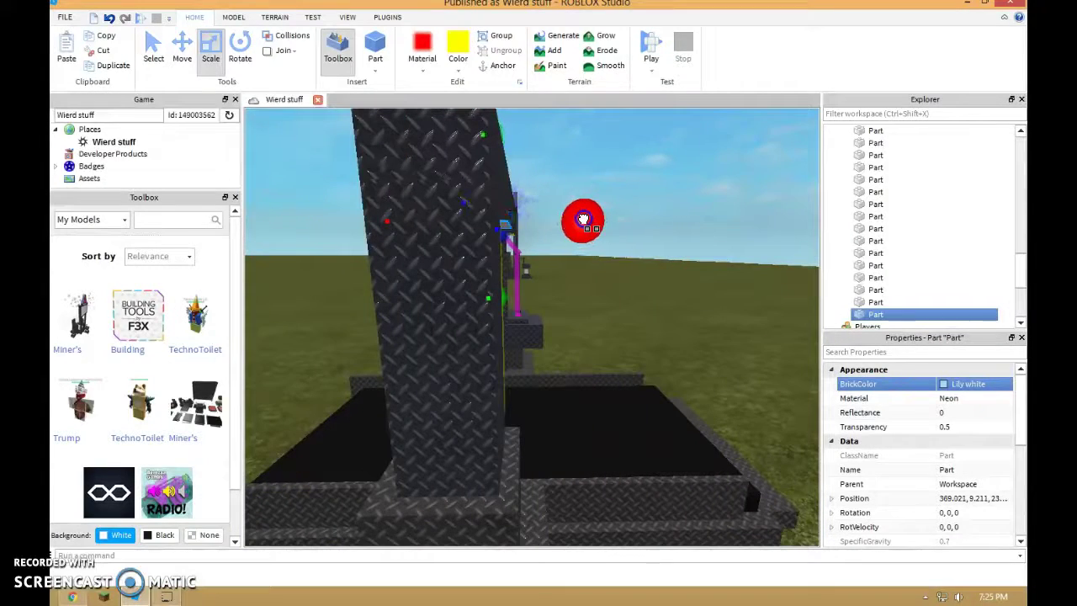
left_click(619, 216)
- Inspect the finished upgrader from all sides and from a distance, and clear the selection
key("d")
right_click_drag(618, 217, 620, 216)
left_click(669, 281)
key("w")
right_click_drag(670, 282, 670, 280)
left_click(611, 248)
right_click_drag(397, 241, 339, 254)
right_click_drag(493, 269, 540, 288)
key("s")
left_click(497, 240)
key("w")
key("s")
right_click_drag(475, 305, 529, 303)
key("s")
right_click_drag(764, 306, 761, 317)
key("s")
left_click(563, 317)
right_click_drag(754, 259, 734, 273)
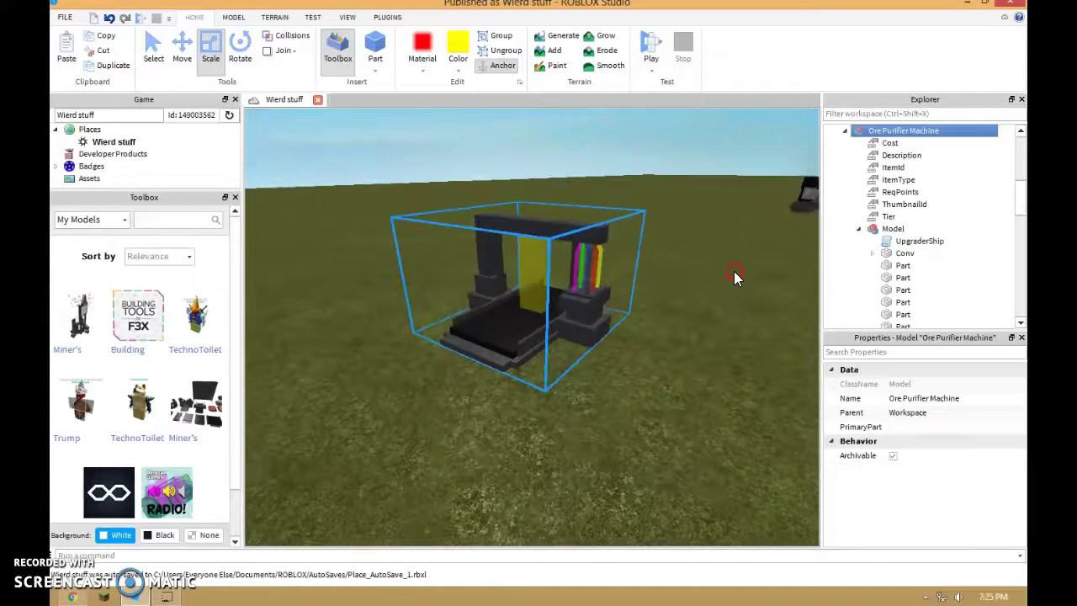
left_click(714, 279)
- Group the Ore Purifier Machine, its contents and all the loose parts into one model and rename it Screen Upgrader
scroll(934, 215, "up", 2)
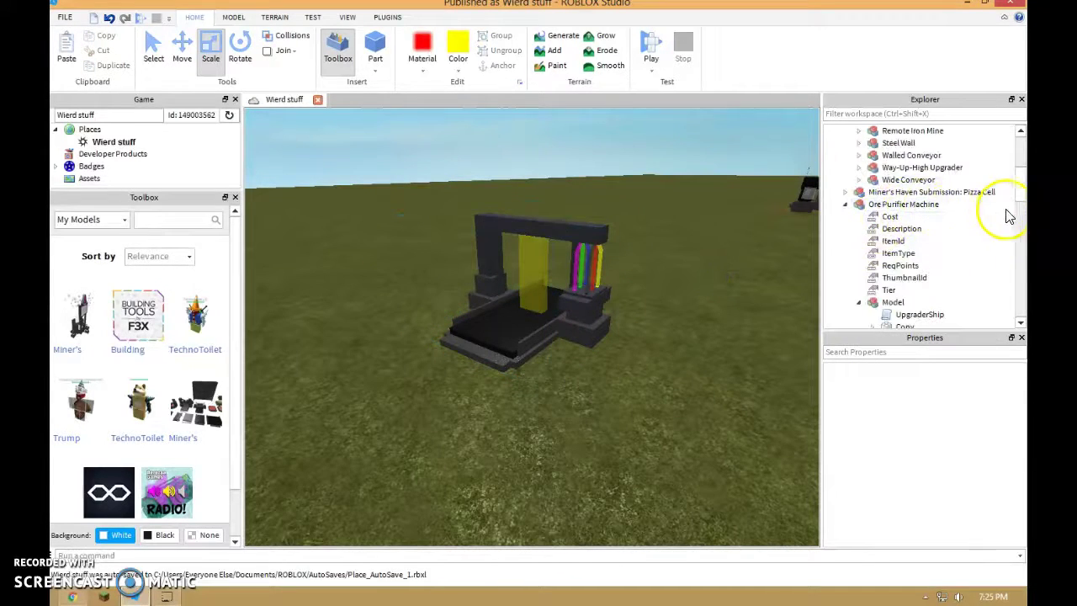
left_click_drag(1005, 210, 963, 198)
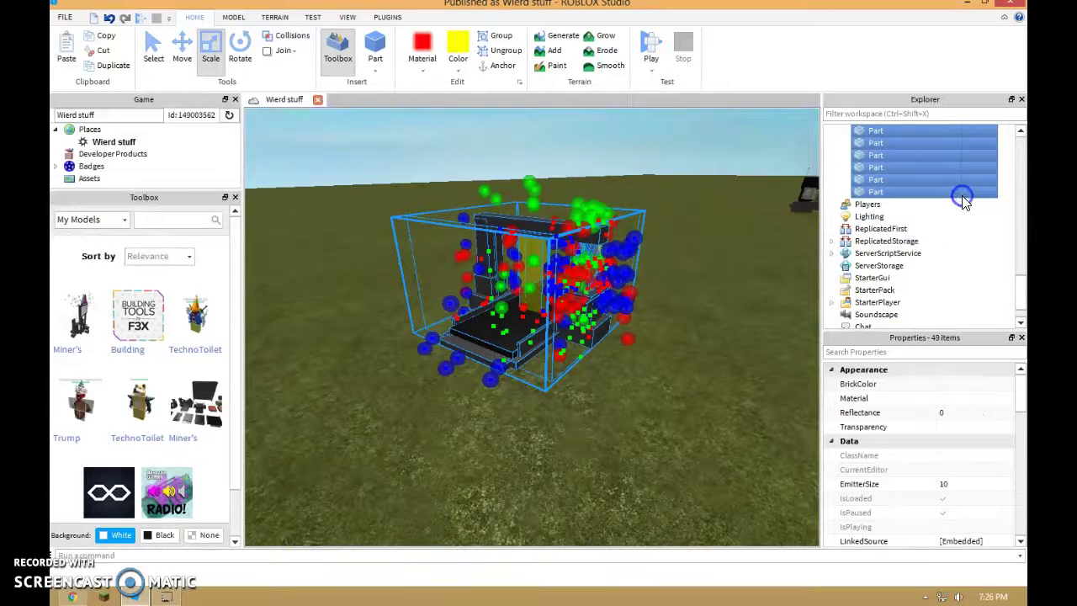
right_click(935, 156)
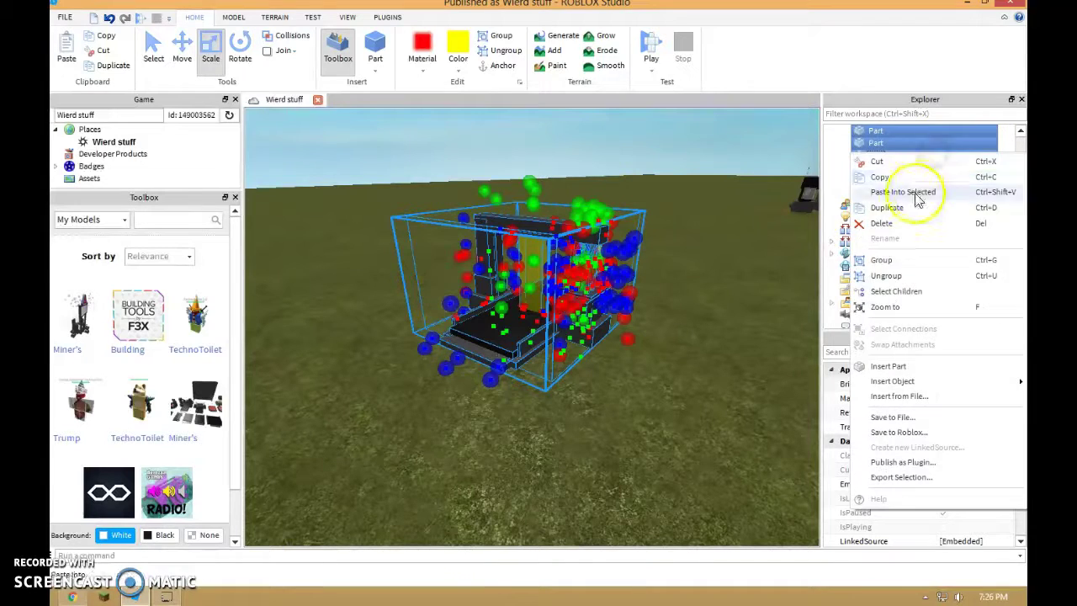
left_click(917, 261)
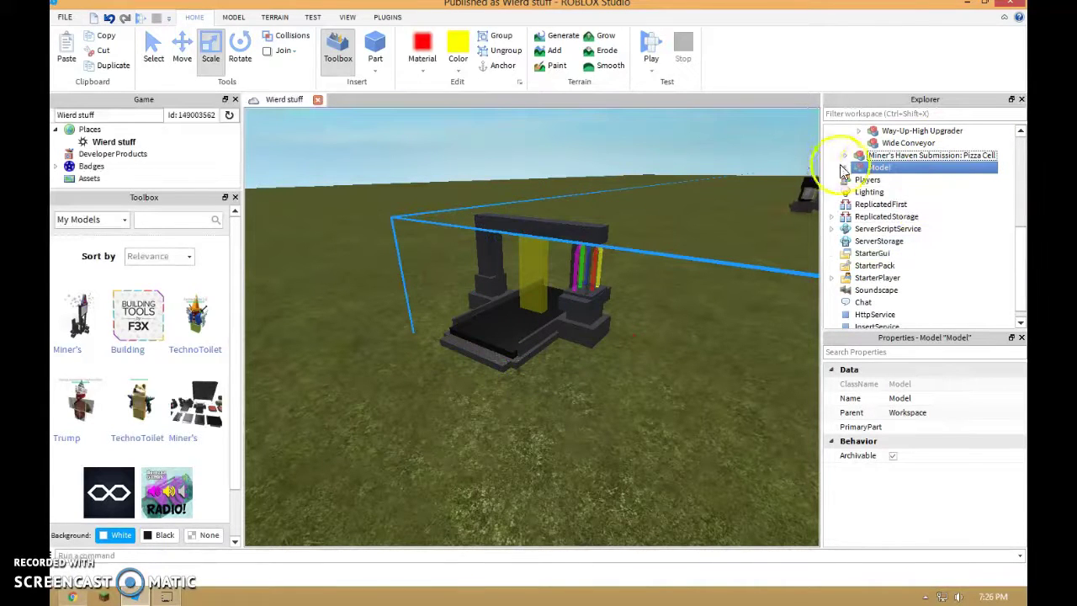
right_click(844, 168)
left_click(908, 229)
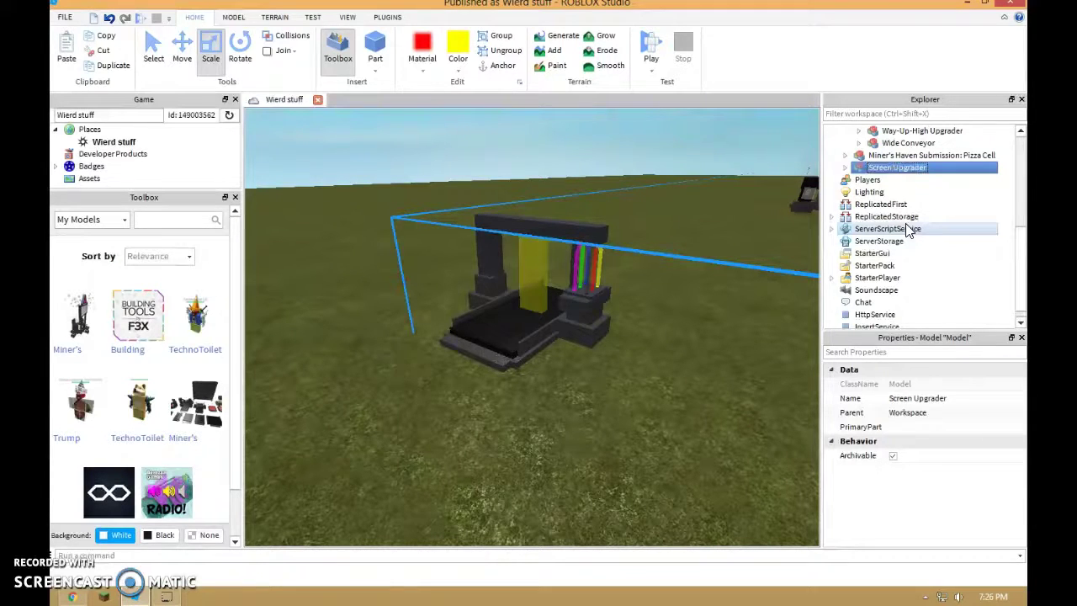
- Expand the Screen Upgrader model and try to delete its Error sound
right_click_drag(713, 239, 622, 283)
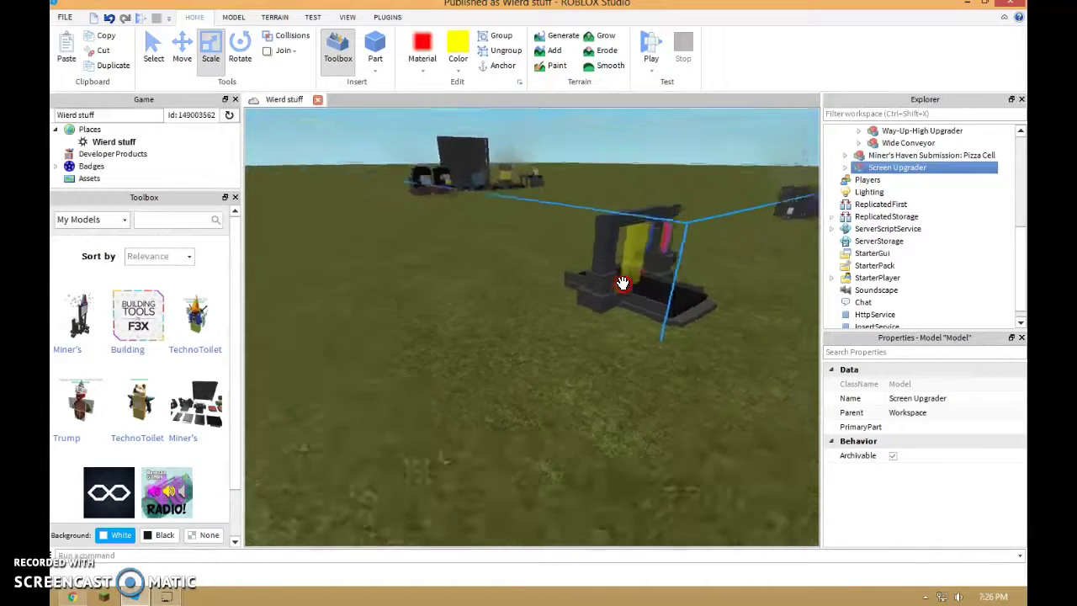
scroll(622, 283, "down", 5)
left_click_drag(622, 284, 548, 301)
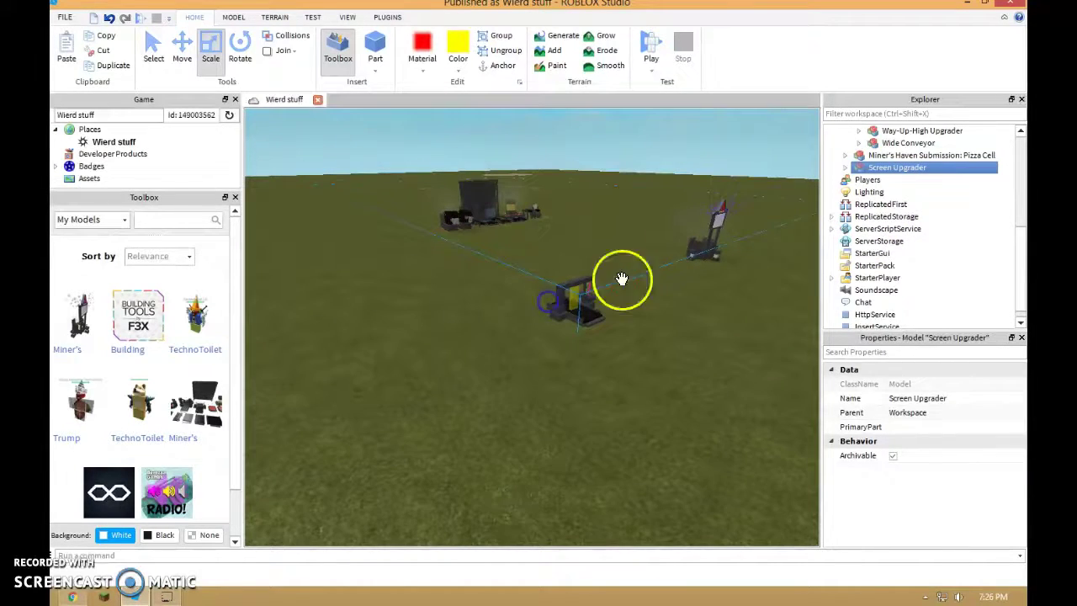
left_click(846, 168)
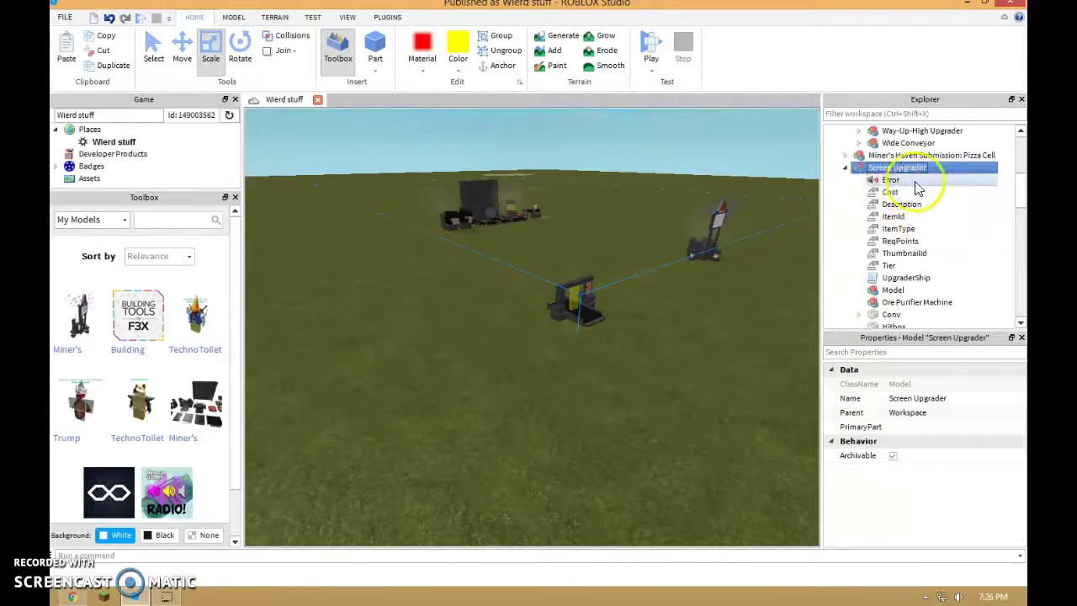
left_click(916, 180)
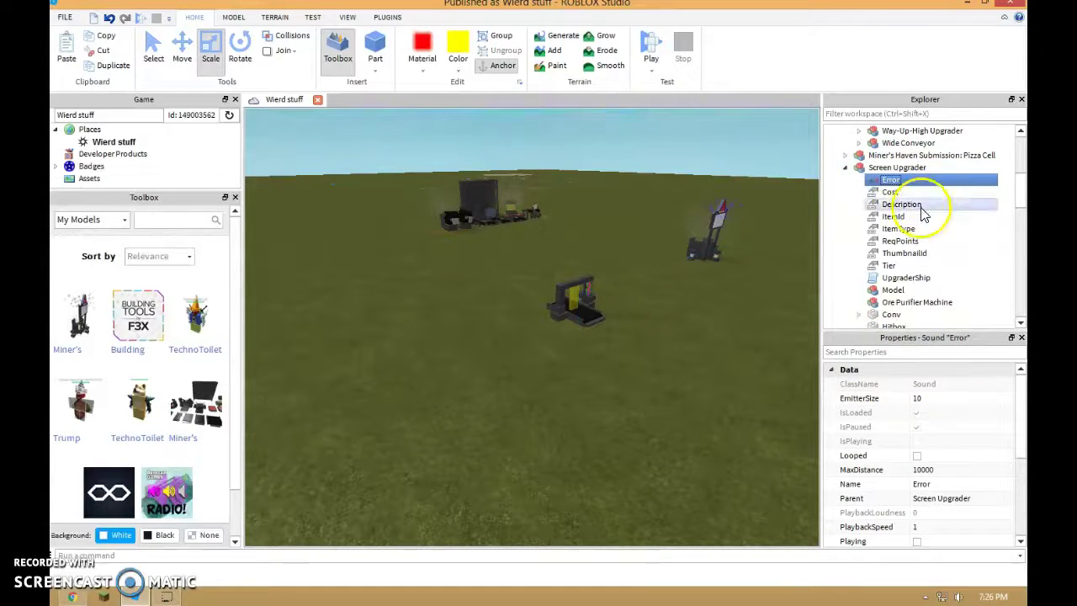
key("Delete")
- Examine the upgrader up close and compare the Screen Upgrader model's outline with that of its Hitbox part
right_click_drag(764, 228, 764, 231)
scroll(604, 301, "up", 5)
left_click(647, 284)
scroll(602, 277, "up", 2)
right_click_drag(603, 277, 602, 277)
scroll(602, 277, "down", 5)
scroll(847, 296, "down", 2)
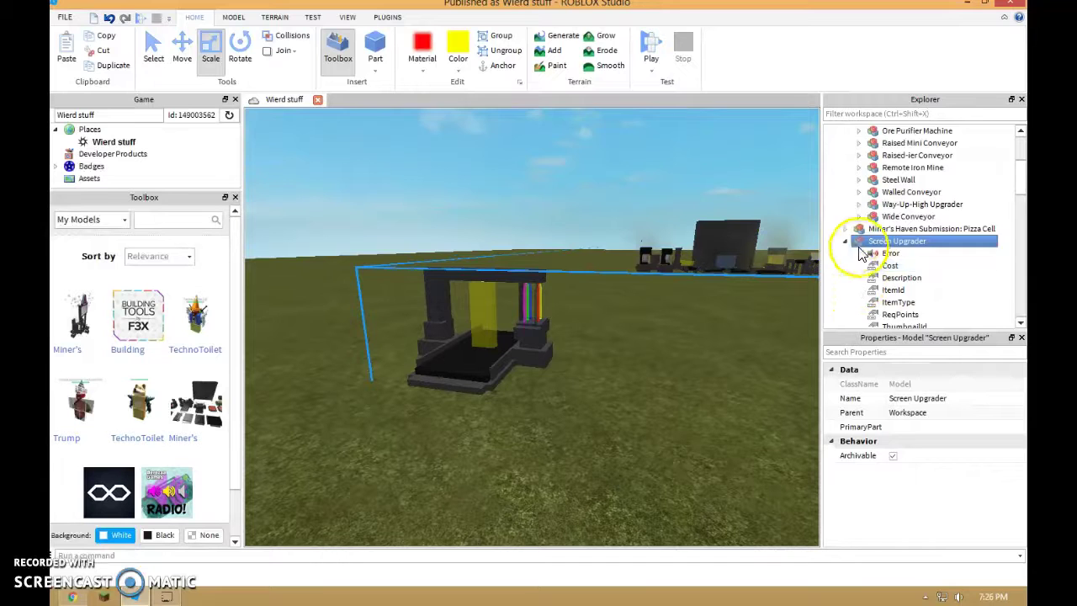
scroll(875, 239, "down", 5)
scroll(909, 223, "up", 1)
left_click(919, 215)
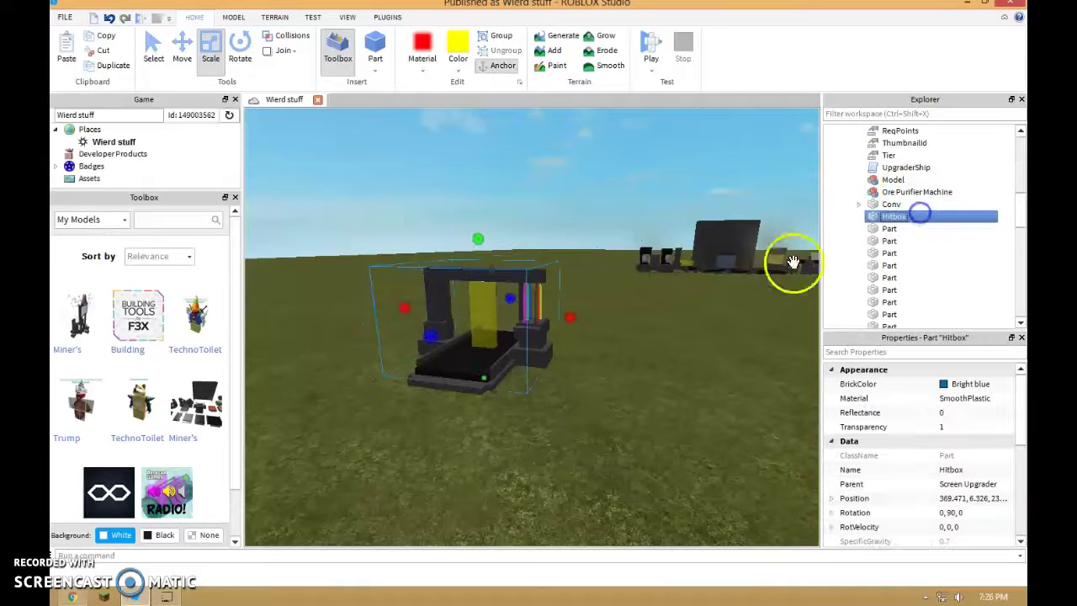
- Select the Screen Upgrader model and examine how far its outline extends beyond the upgrader
left_click(519, 303)
scroll(497, 307, "down", 3)
right_click_drag(484, 323, 483, 322)
scroll(483, 322, "down", 4)
left_click_drag(591, 305, 413, 378)
scroll(511, 311, "up", 5)
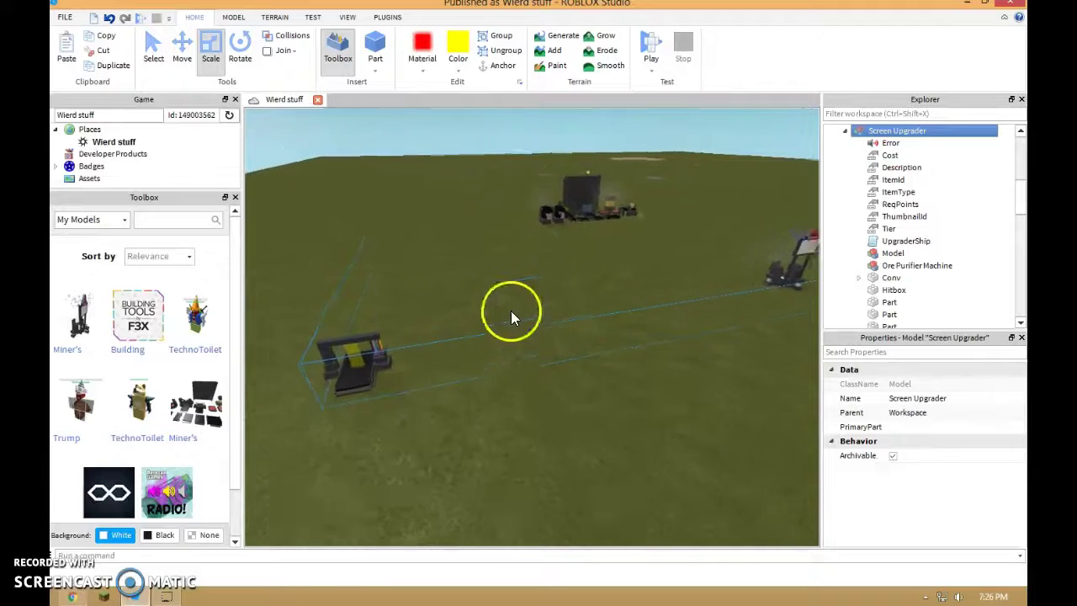
scroll(914, 181, "down", 12)
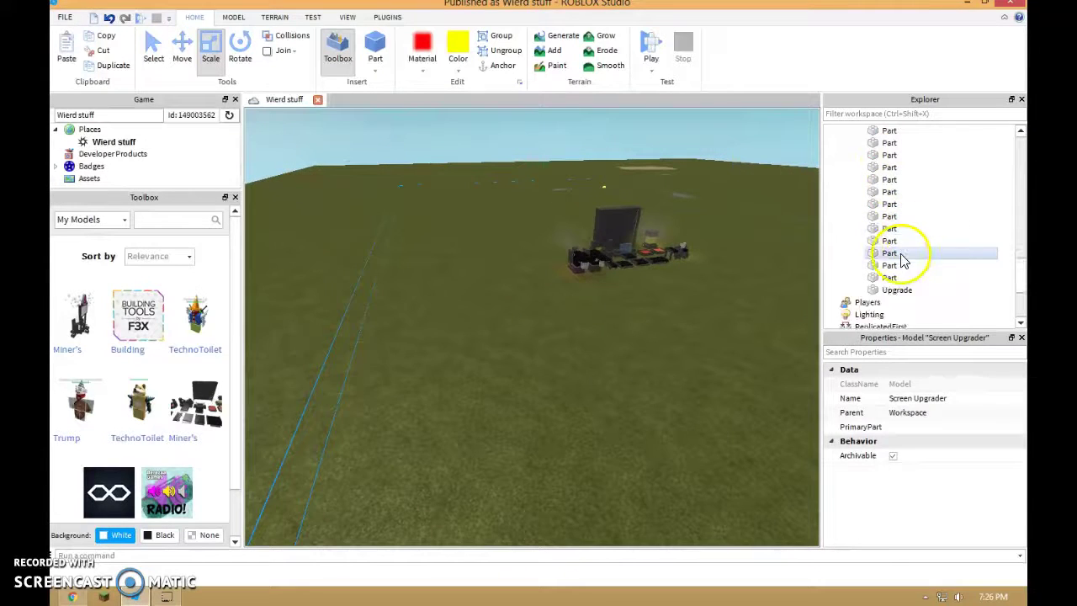
- Check several parts near the end of the Screen Upgrader's contents, and select the small yellow block in the distance
left_click(899, 266)
left_click(898, 289)
scroll(917, 231, "up", 4)
left_click(916, 218)
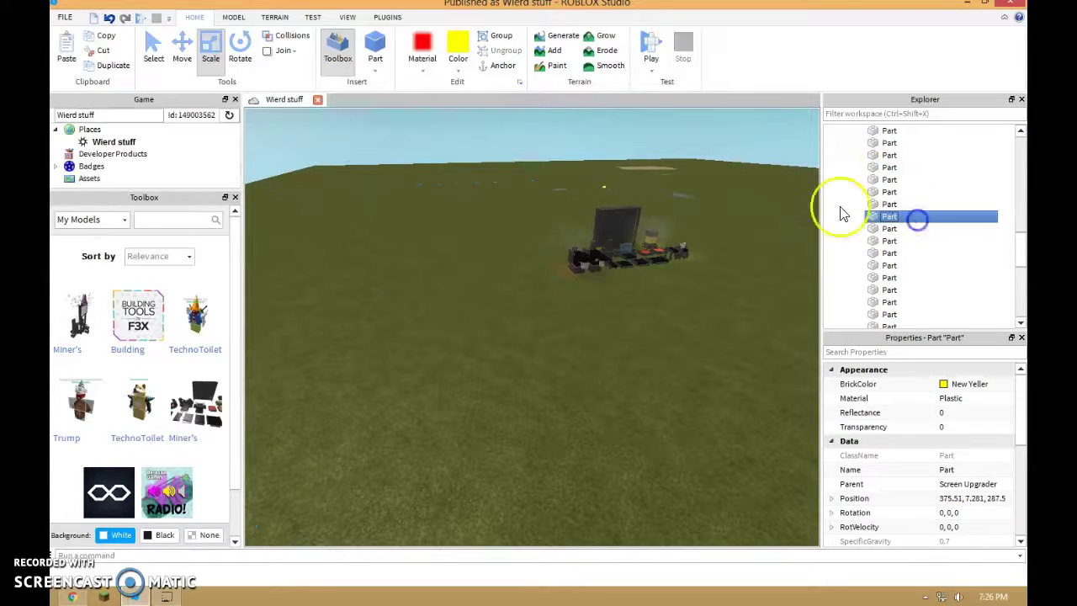
left_click(603, 189)
left_click(632, 214)
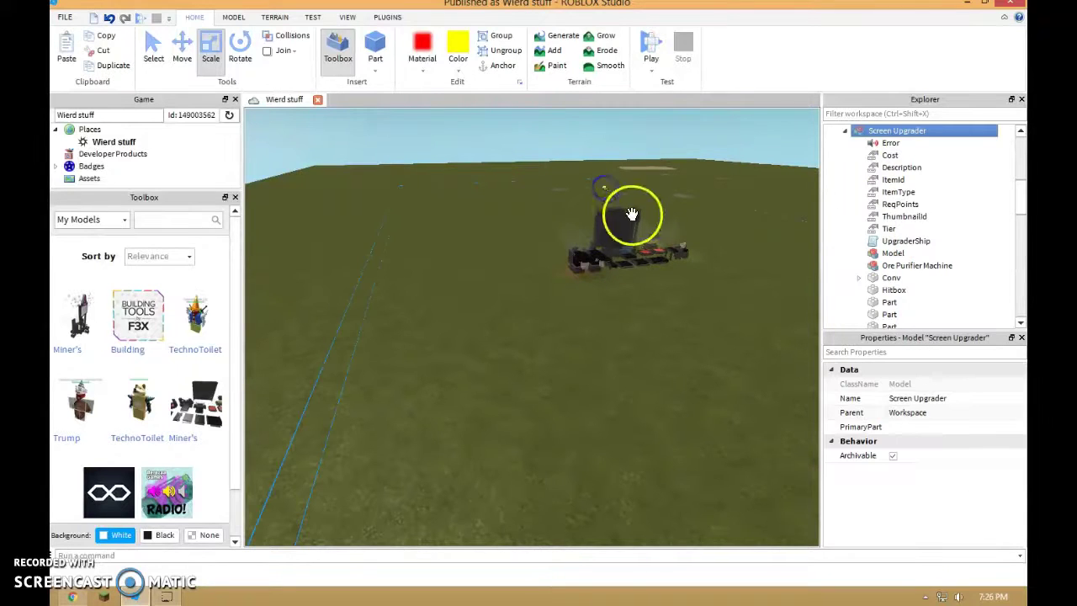
- Go through more of the Screen Upgrader's listed parts one by one, looking for a part located away from the upgrader
scroll(888, 183, "down", 2)
left_click(901, 216)
left_click(904, 192)
left_click(901, 240)
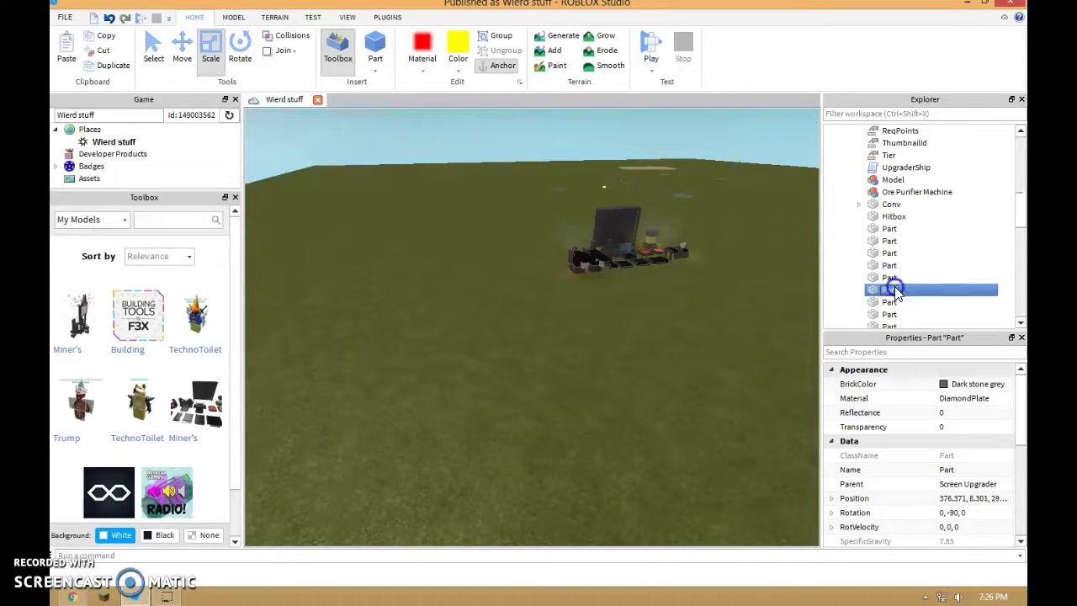
scroll(893, 305, "down", 1)
left_click(894, 277)
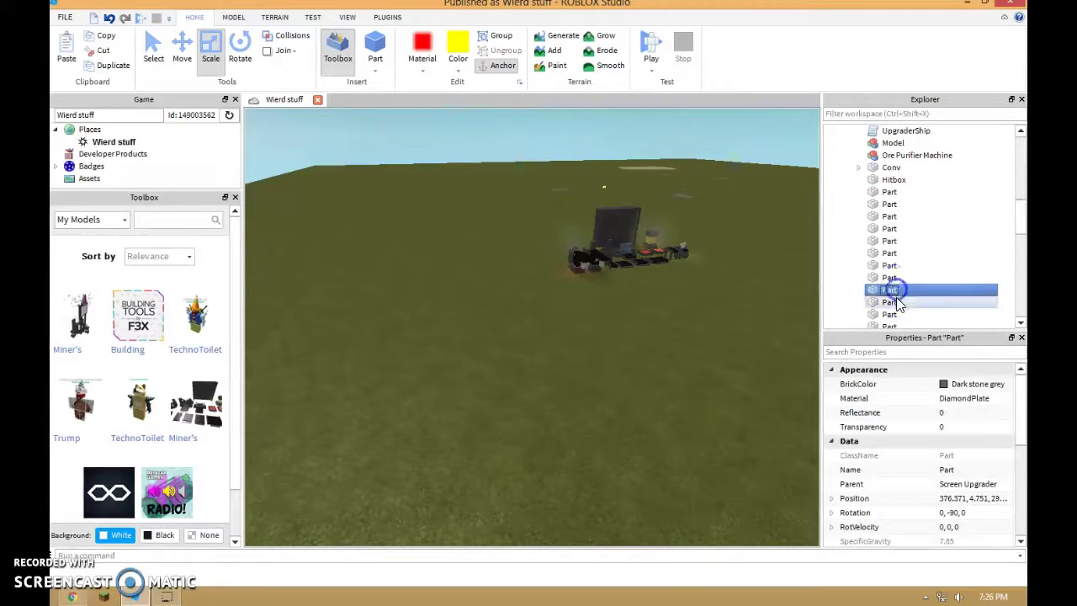
key("Delete")
scroll(883, 253, "down", 10)
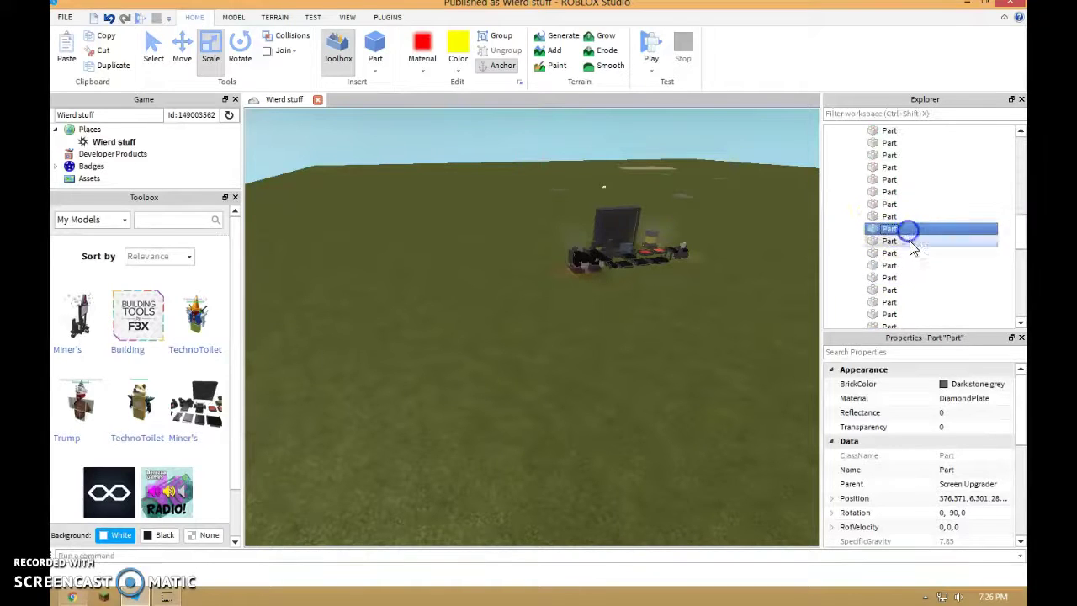
left_click(909, 253)
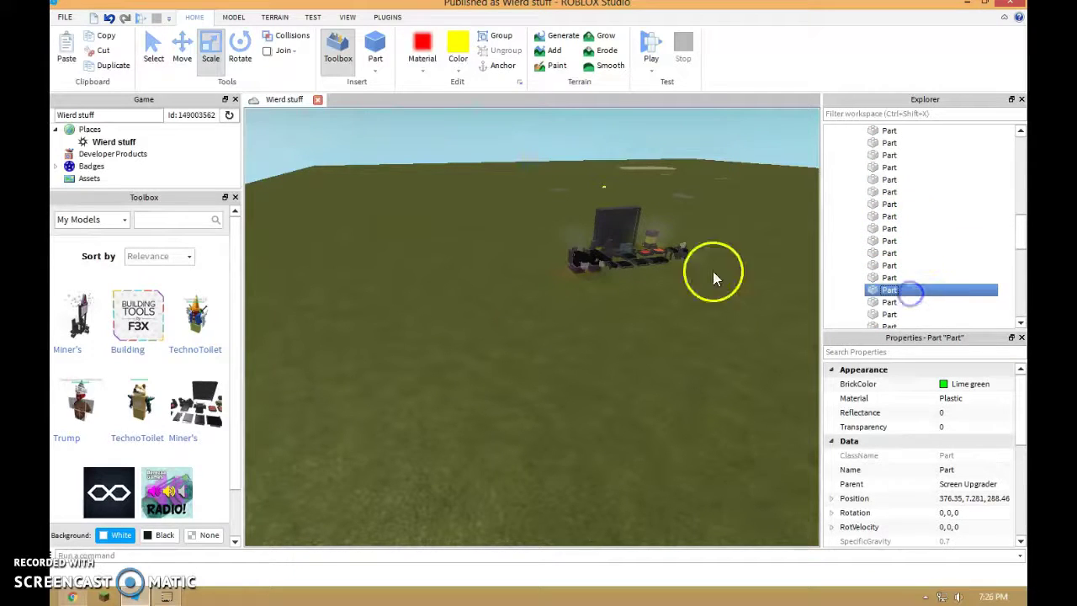
- Approach the distant yellow block and select it to check which model it belongs to
left_click(531, 308)
key("w")
right_click_drag(573, 182, 612, 240)
left_click(601, 217)
left_click(594, 231)
key("w")
left_click(887, 145)
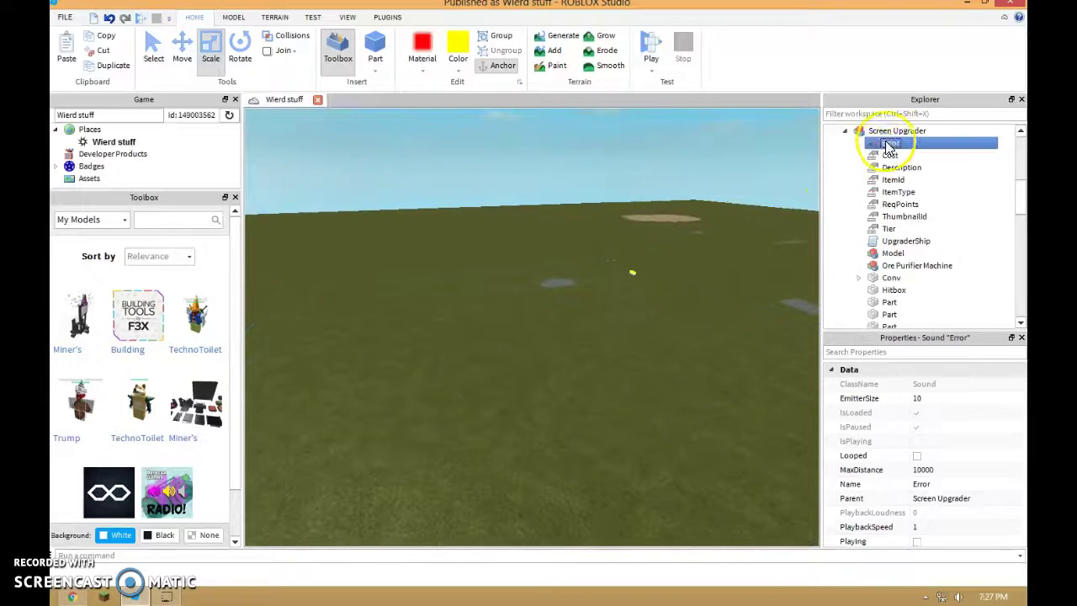
left_click(773, 232)
key("w")
right_click_drag(671, 281, 587, 303)
key("w")
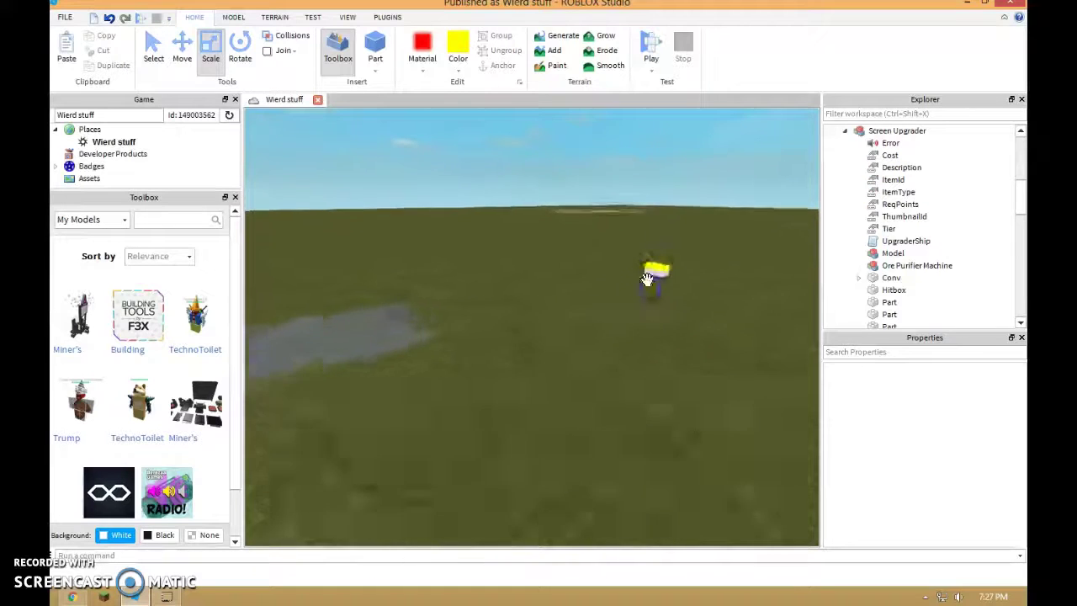
left_click(621, 243)
key("w")
right_click_drag(613, 245, 615, 243)
key("s")
- Step through the Screen Upgrader's contents, from the Ore Purifier Machine down, to find the entries of the stray yellow and white block
scroll(893, 201, "down", 2)
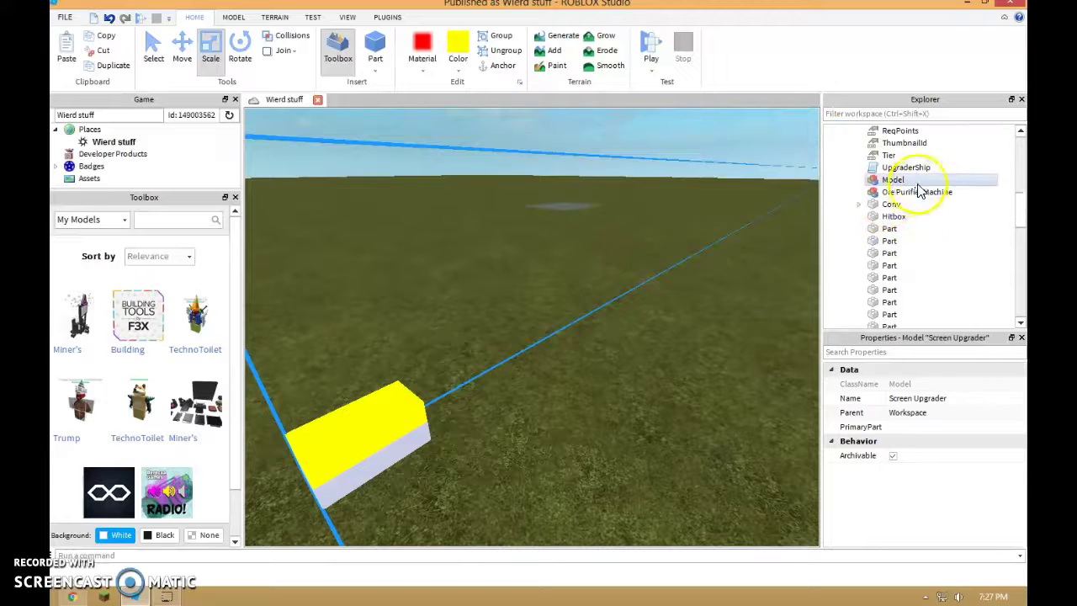
left_click(916, 192)
left_click(915, 204)
left_click(914, 229)
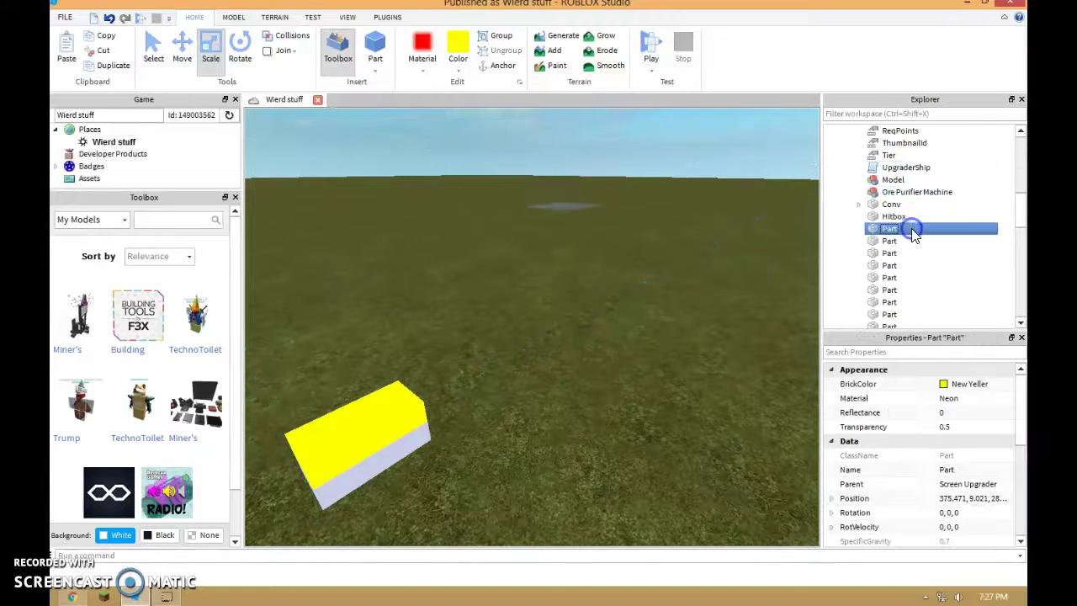
left_click(917, 242)
left_click(924, 232)
right_click_drag(682, 265, 682, 264)
key("s")
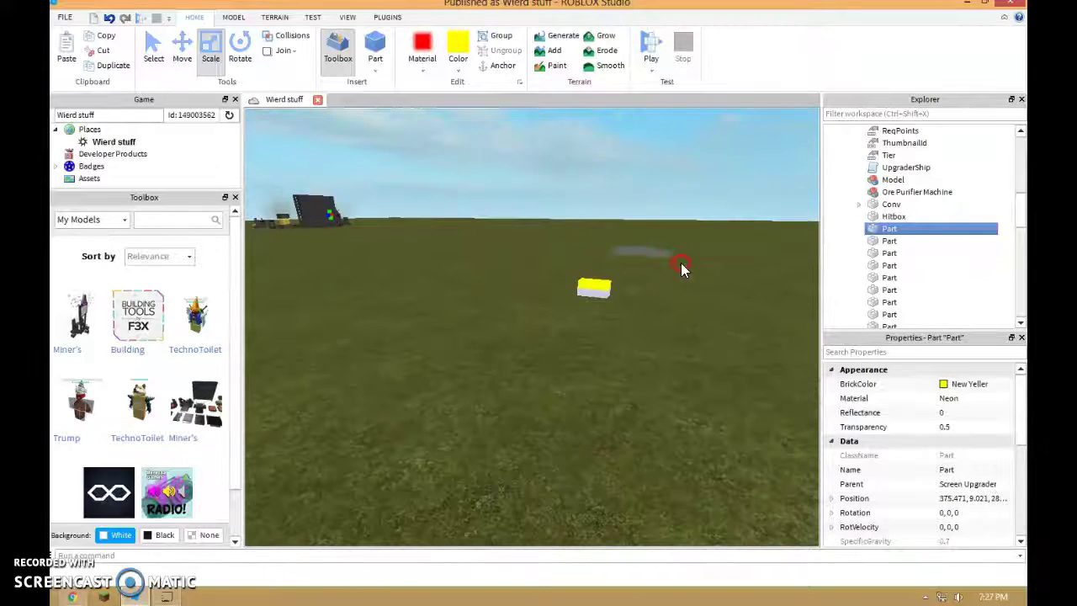
left_click(900, 253)
left_click(903, 278)
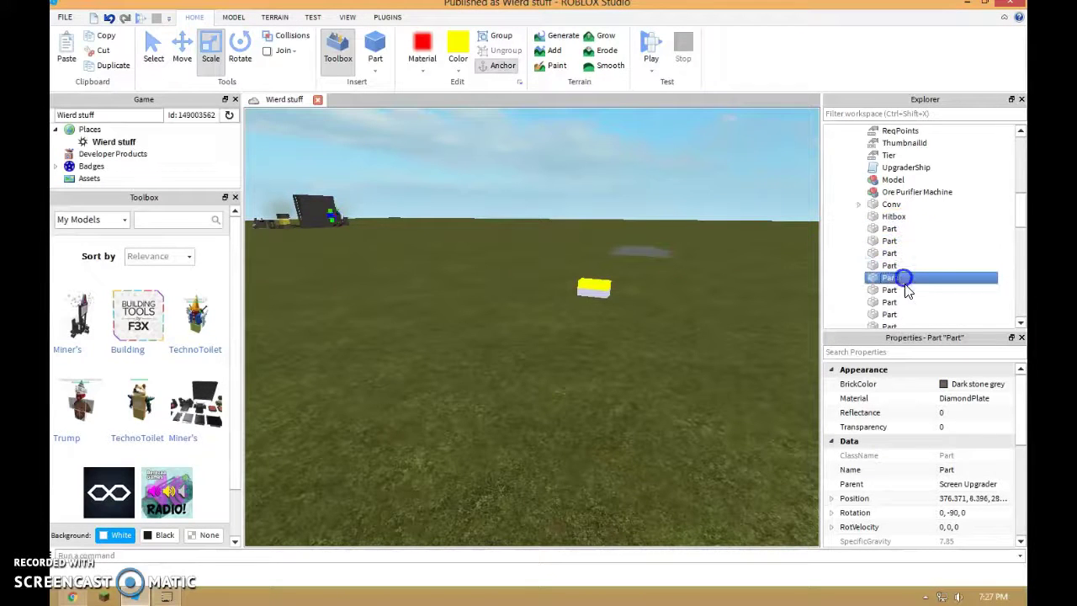
scroll(908, 297, "down", 4)
left_click(923, 169)
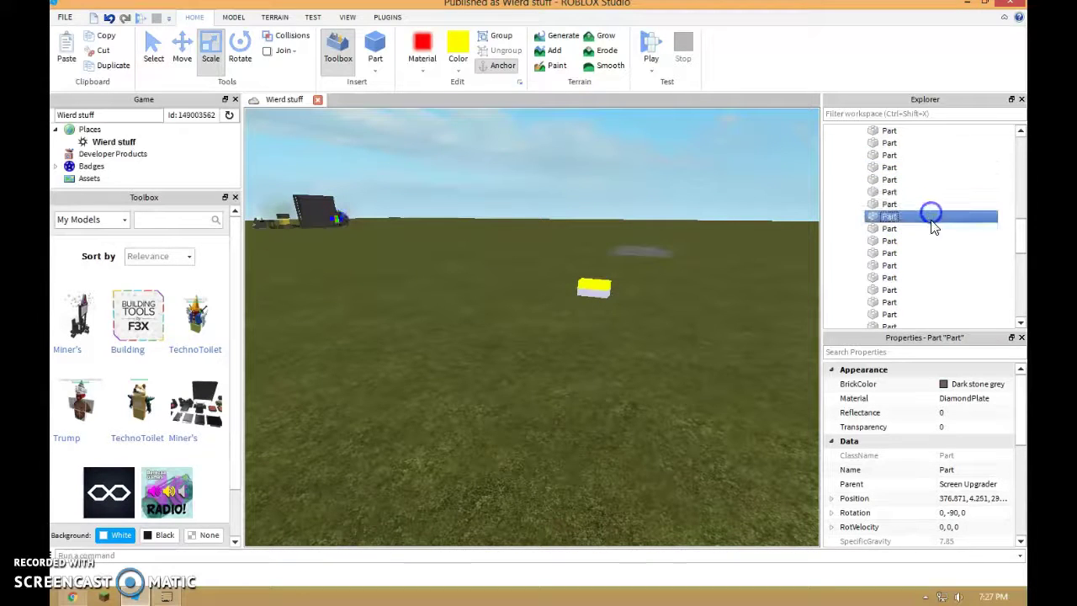
left_click(931, 229)
left_click(926, 265)
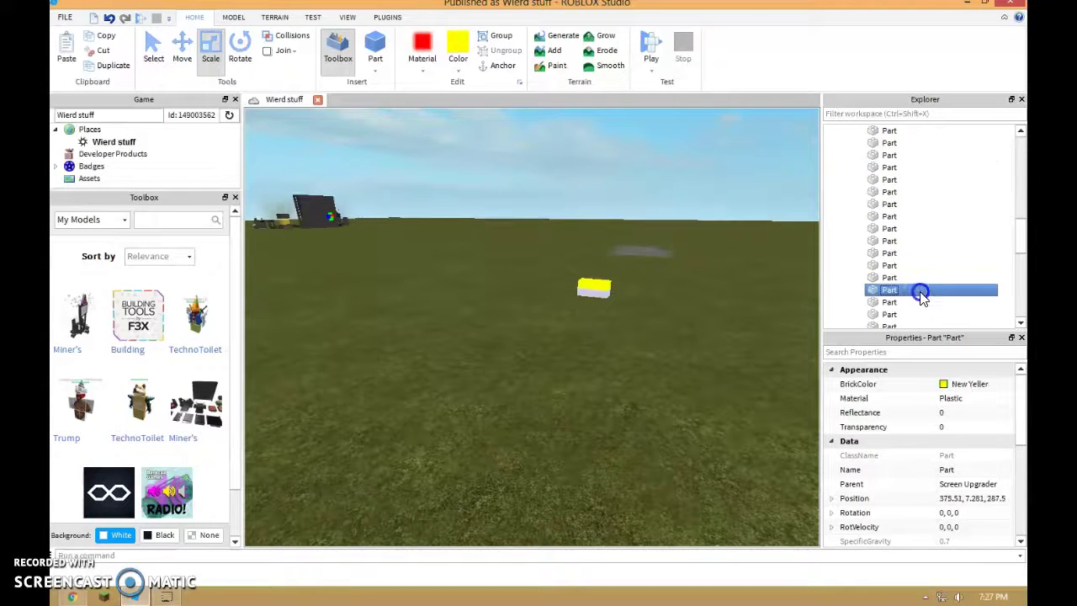
scroll(913, 312, "down", 4)
- Find and delete the stray yellow part and the smoky grey neon part beneath it from the Screen Upgrader model
left_click(934, 192)
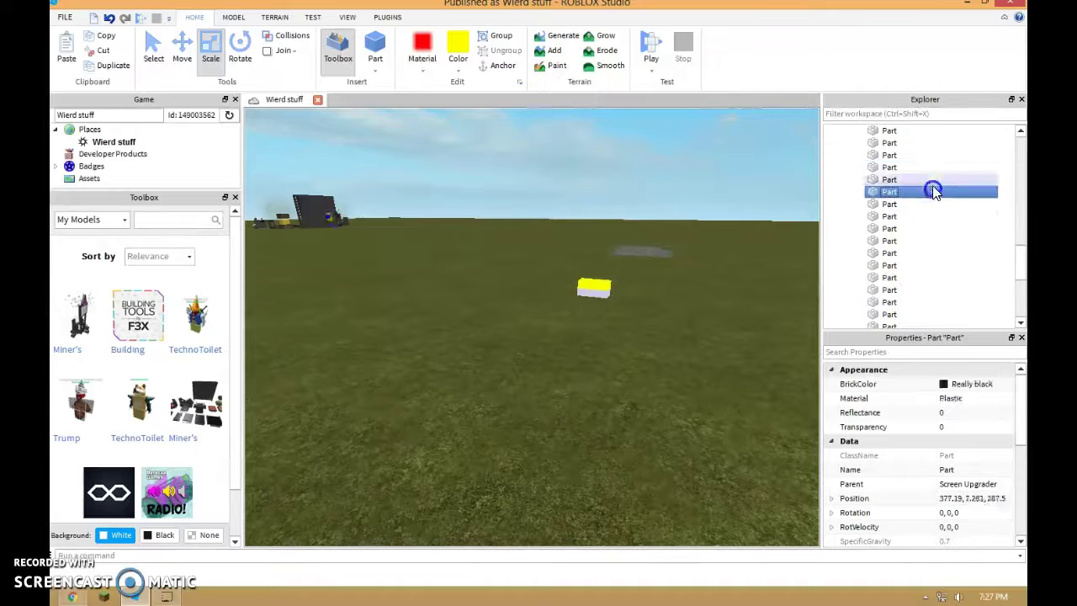
key("Delete")
left_click(883, 180)
left_click(890, 193)
left_click(894, 205)
left_click(893, 218)
left_click(894, 229)
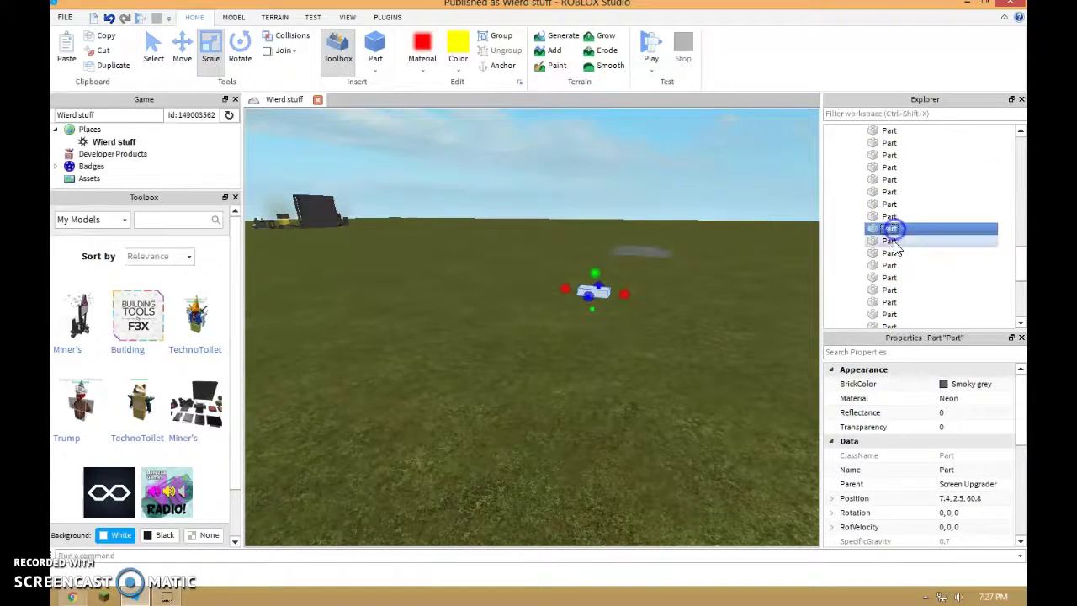
key("Delete")
- Return to the upgrader and examine it up close from the front
right_click_drag(648, 223, 648, 221)
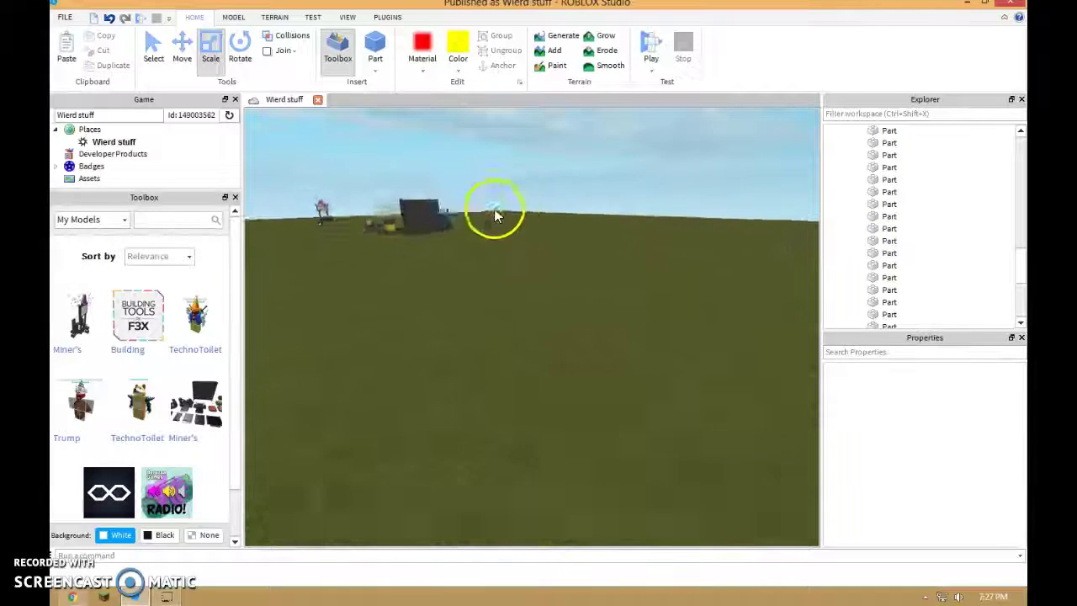
key("w")
left_click(436, 228)
left_click_drag(458, 235, 497, 459)
left_click(591, 385)
right_click_drag(591, 385, 592, 384)
key("w")
key("w")
right_click_drag(506, 372, 506, 372)
key("s")
key("w")
right_click_drag(623, 326, 624, 326)
key("d")
right_click_drag(597, 295, 597, 296)
key("w")
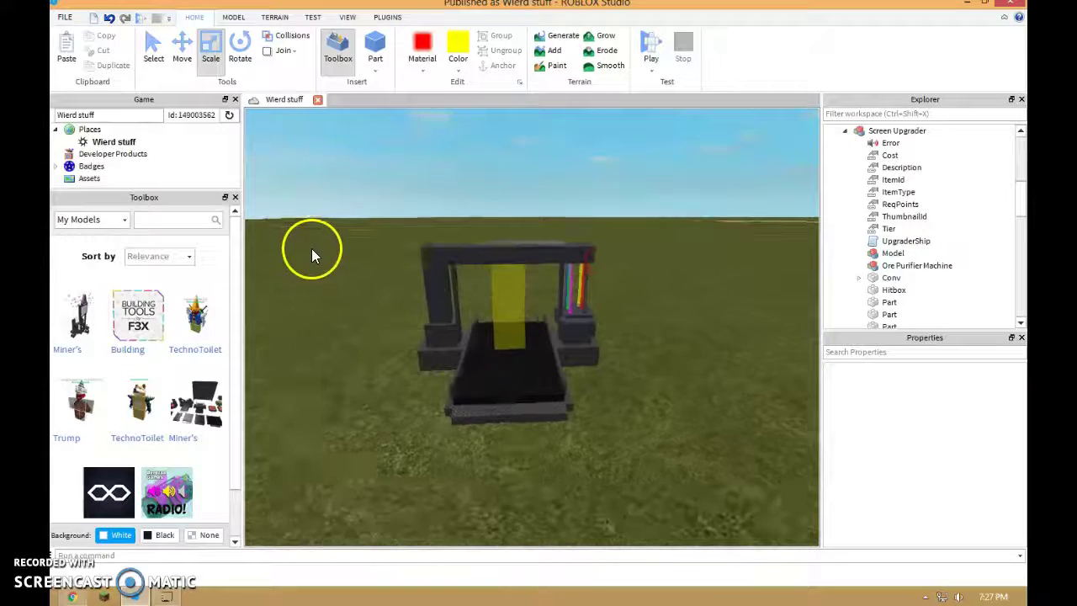